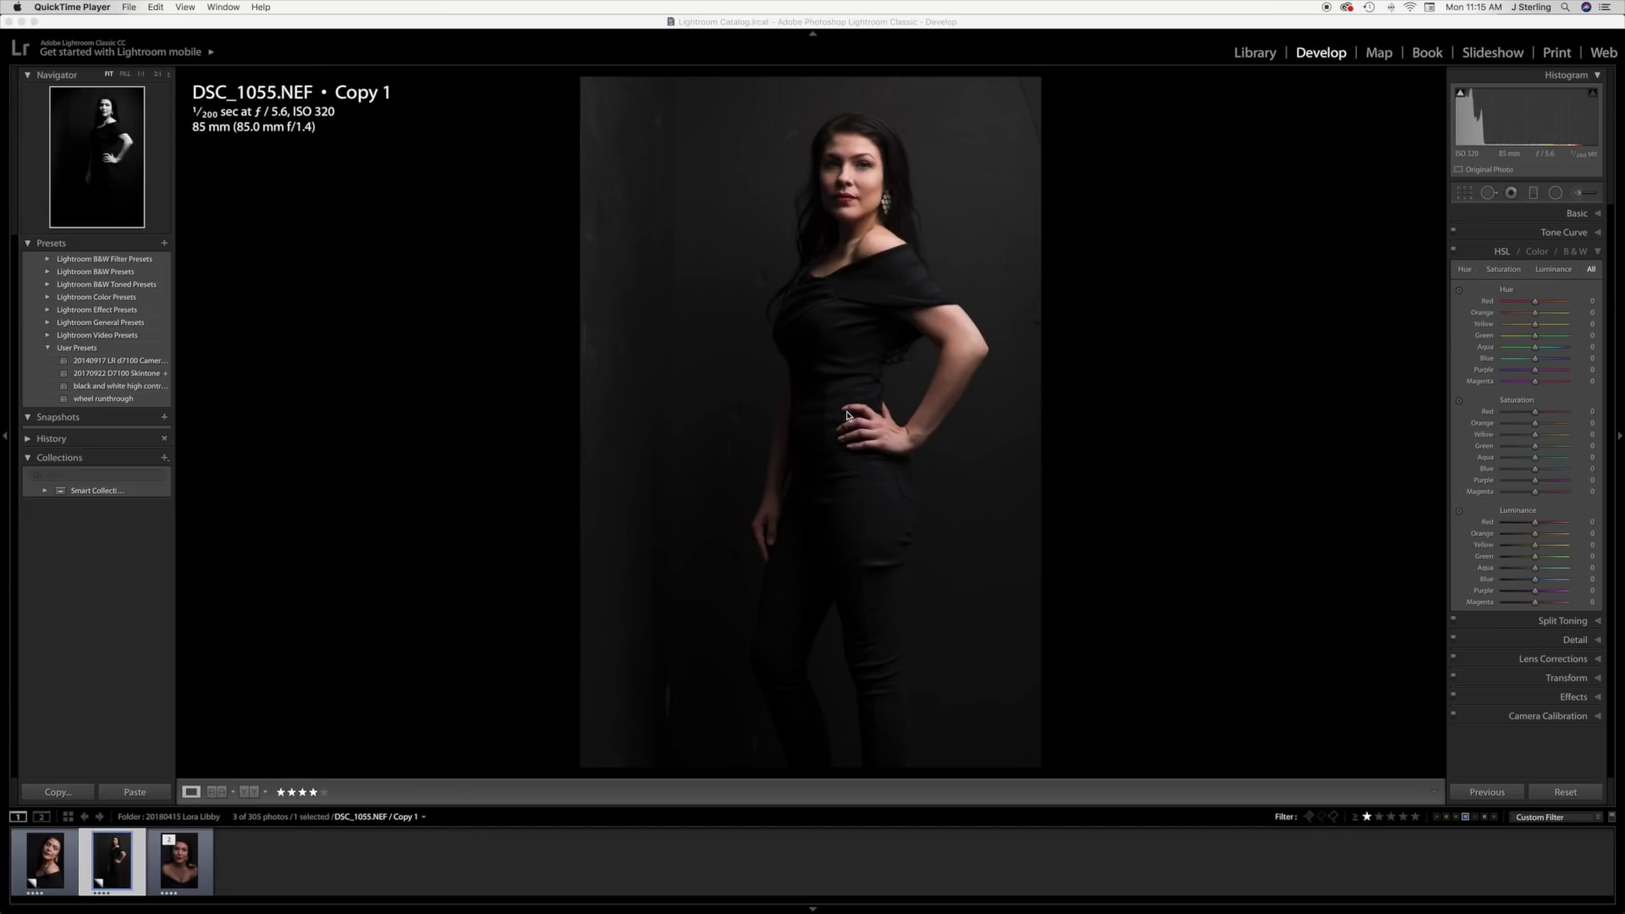
Set the photo's Shadows to +69 and Blacks to −34, and apply a post-crop vignette with an Amount of −14.
left_click(1577, 215)
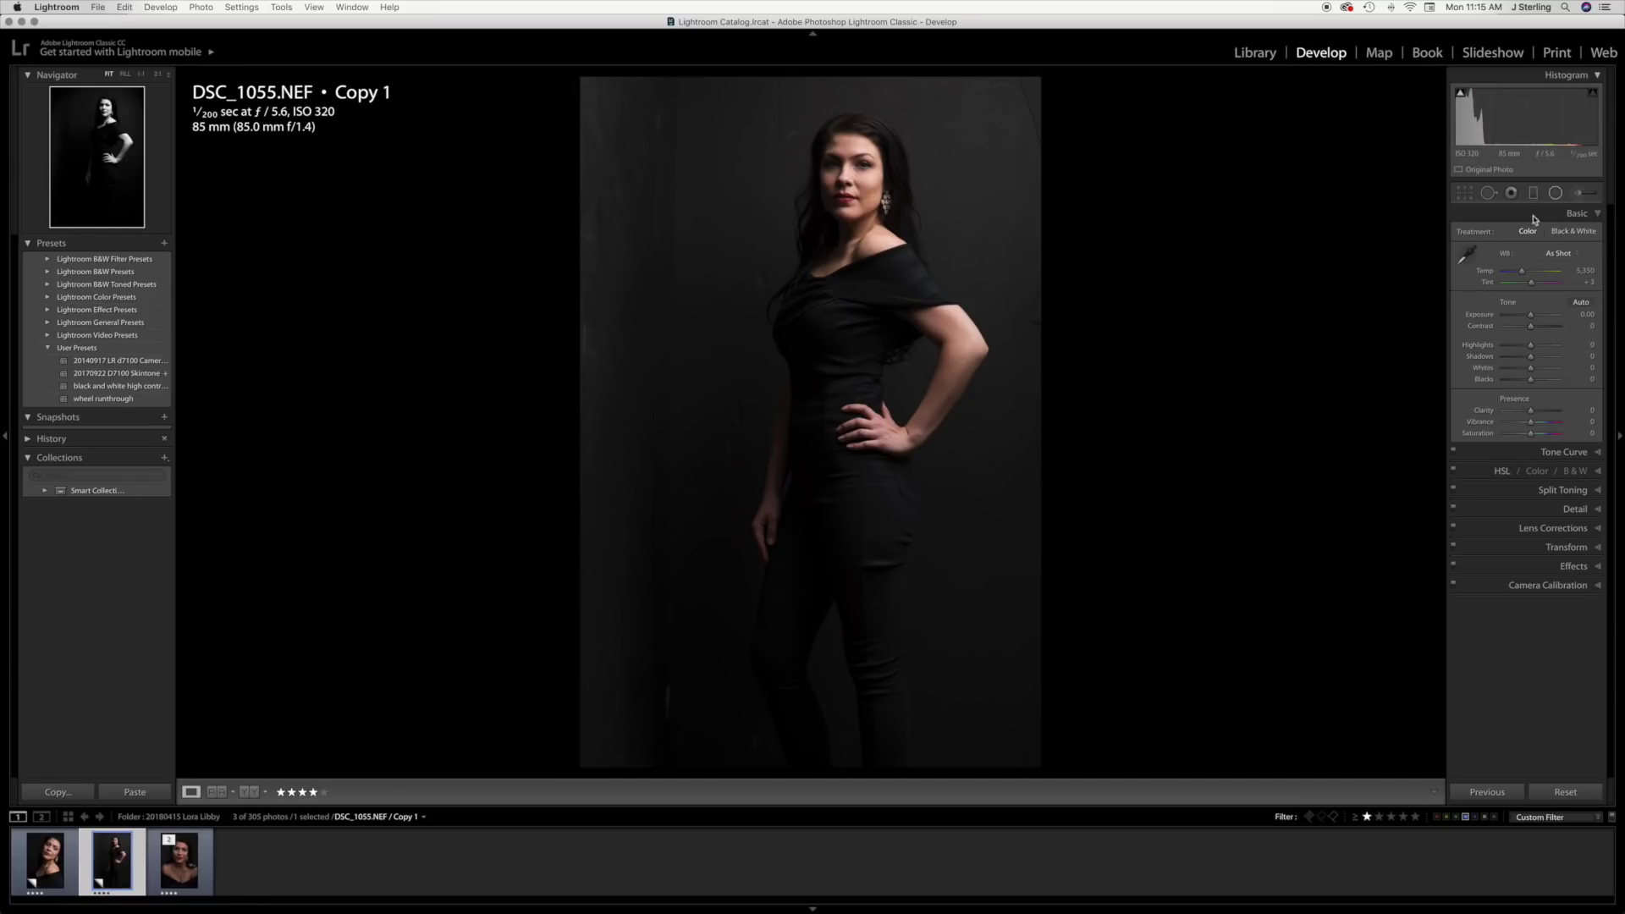
left_click_drag(1531, 356, 1551, 359)
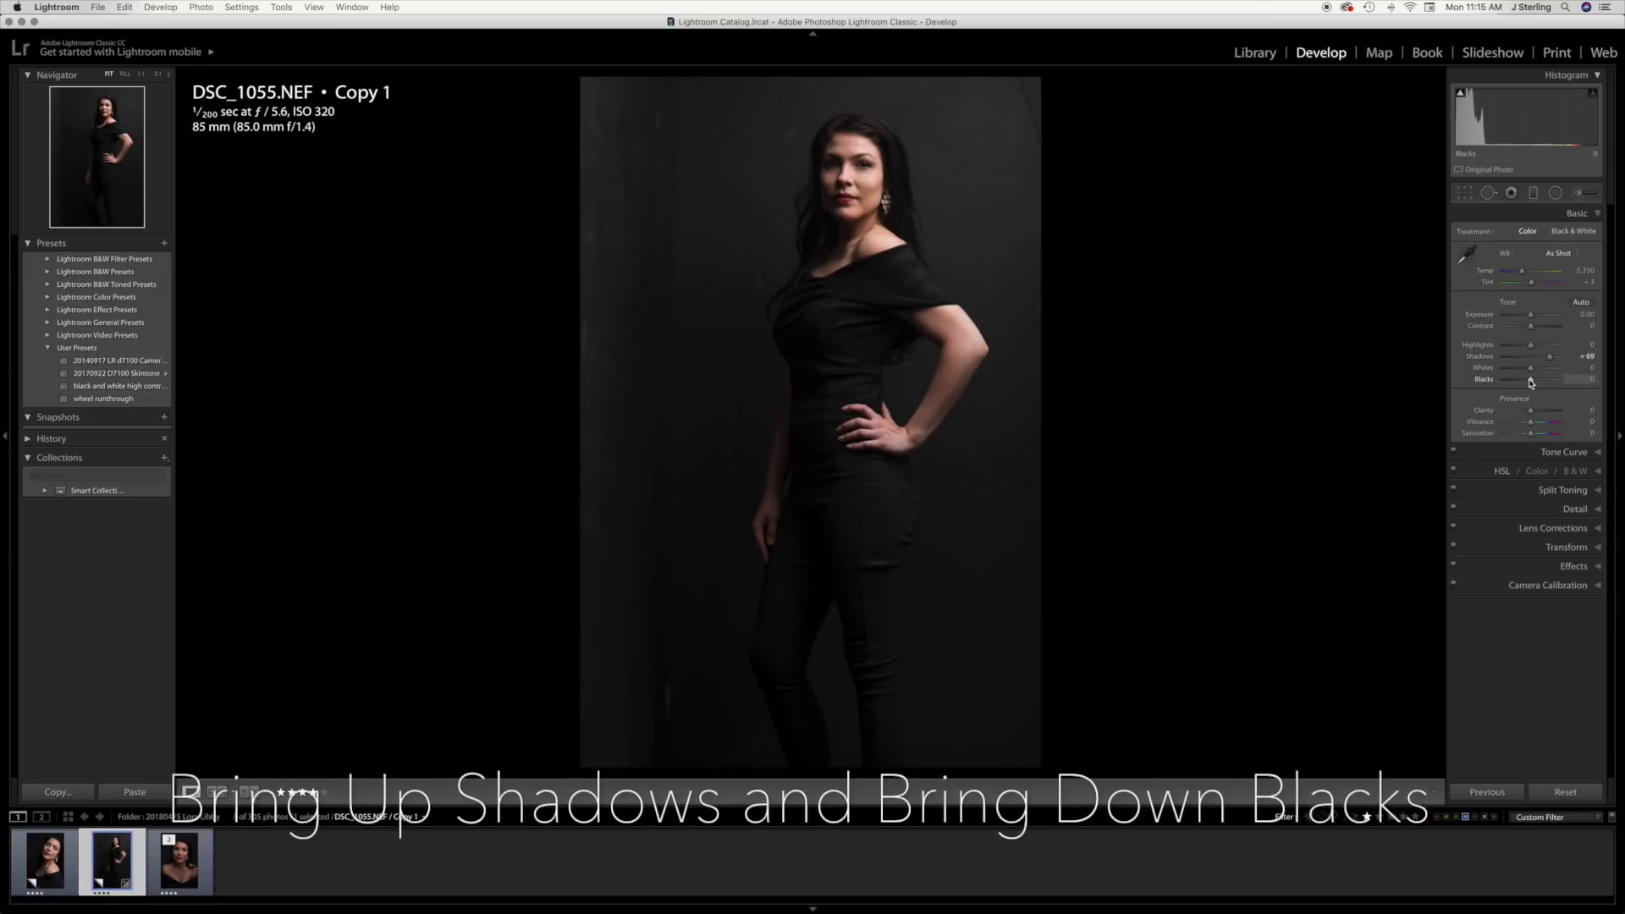
left_click_drag(1530, 383, 1522, 383)
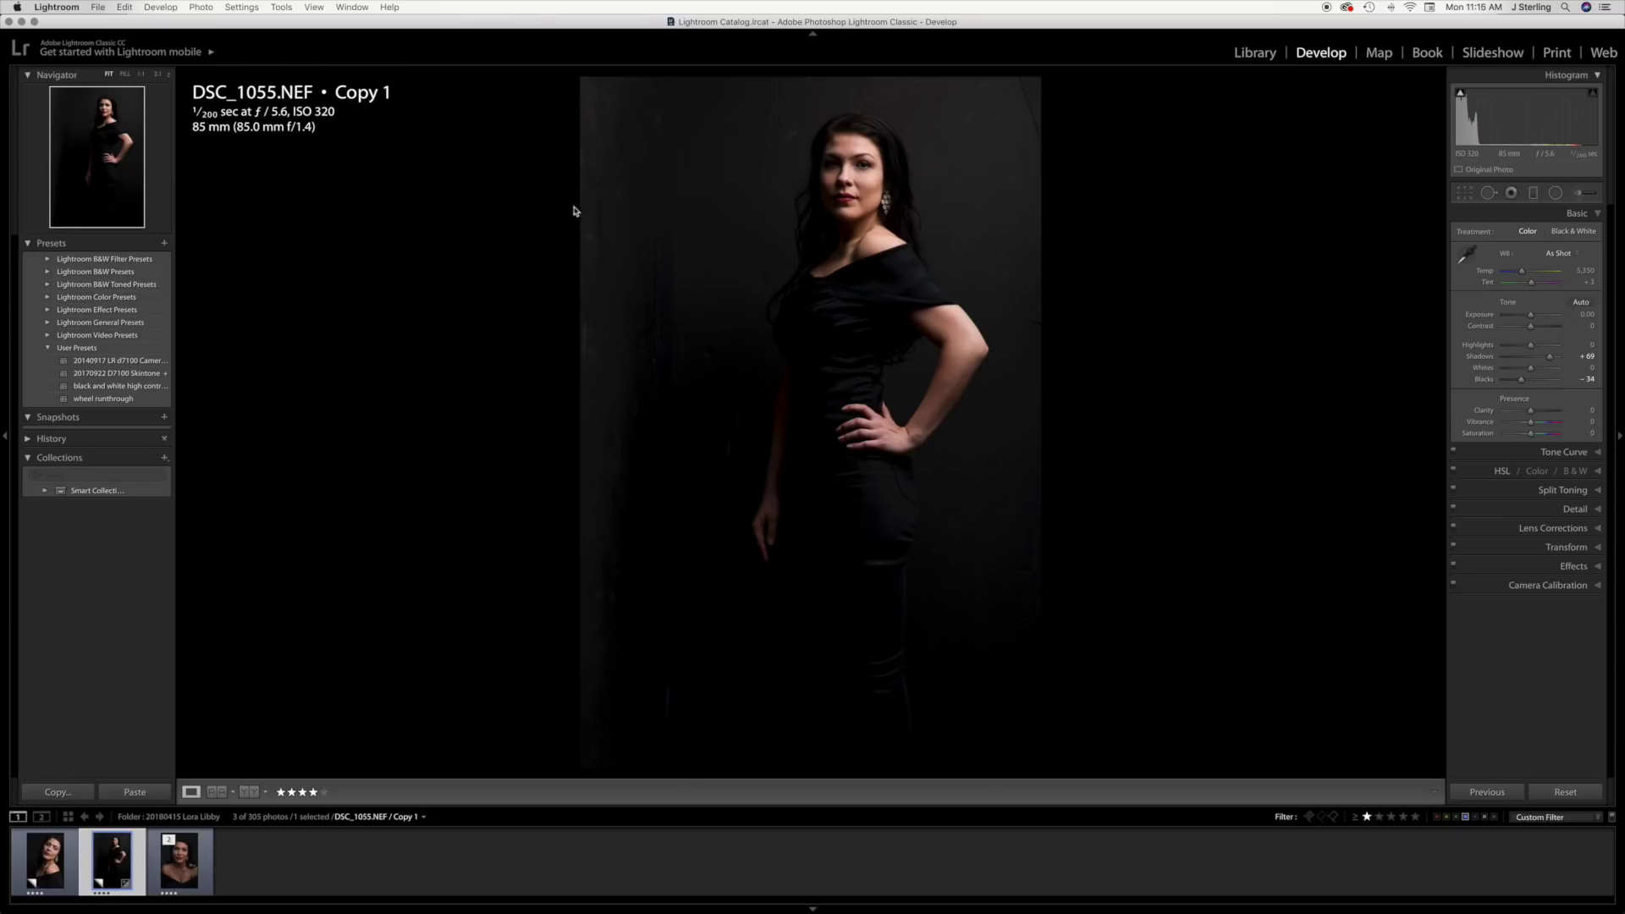
left_click(1576, 566)
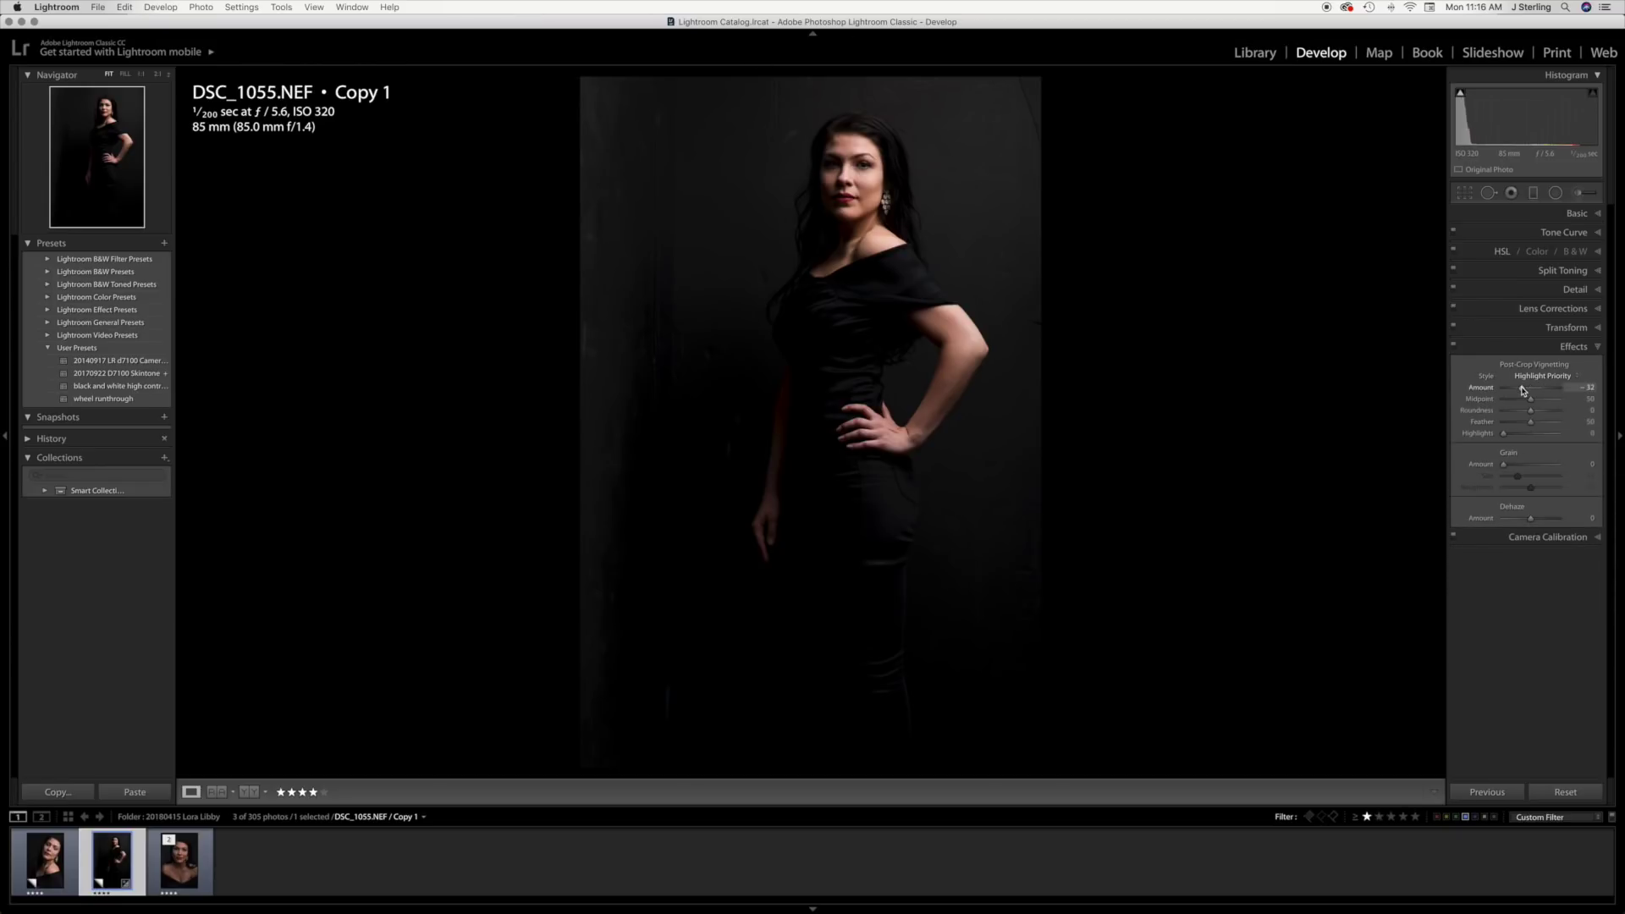
left_click_drag(1523, 389, 1529, 391)
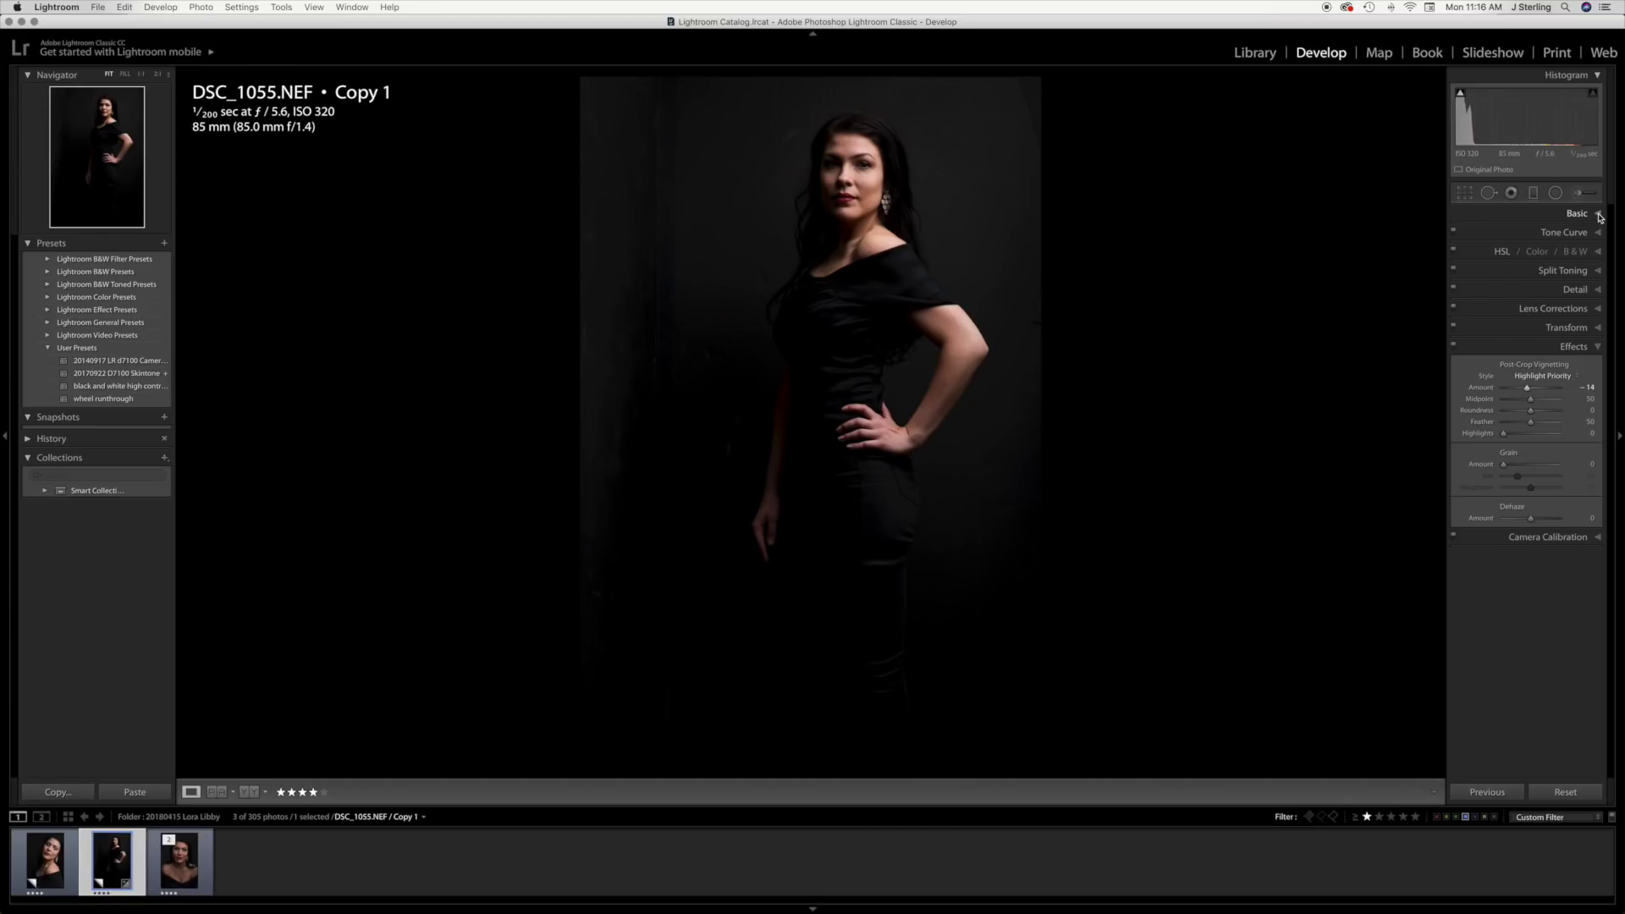
Tint the photo's shadows blue with Split Toning, using a hue of about 213 and a subtle saturation.
left_click(1599, 271)
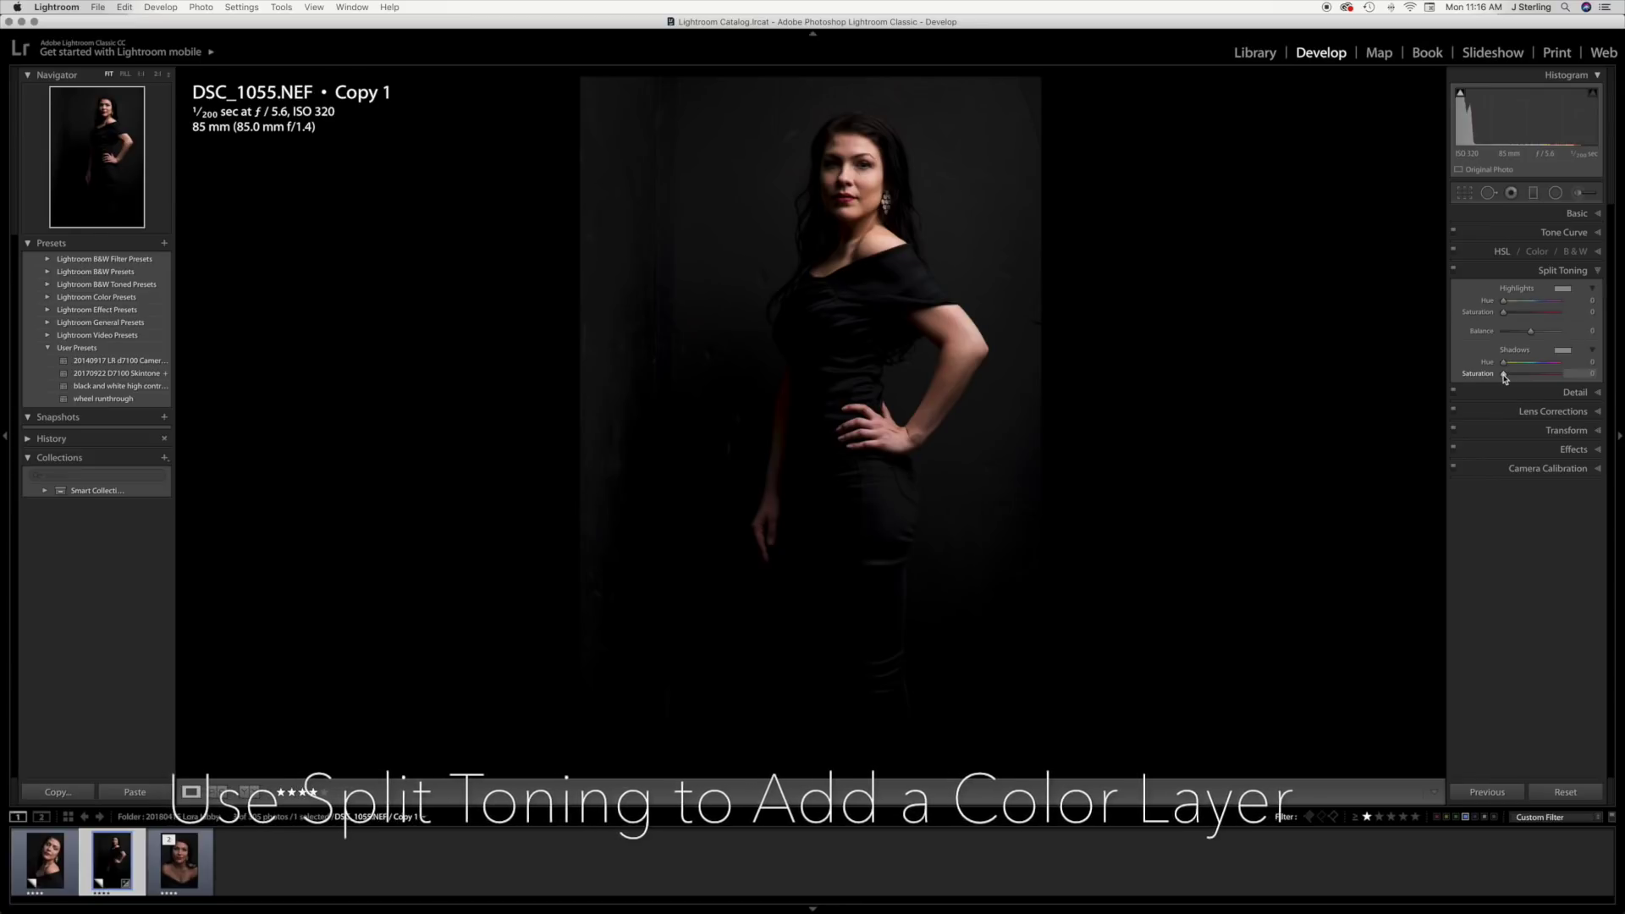
left_click_drag(1505, 378, 1541, 367)
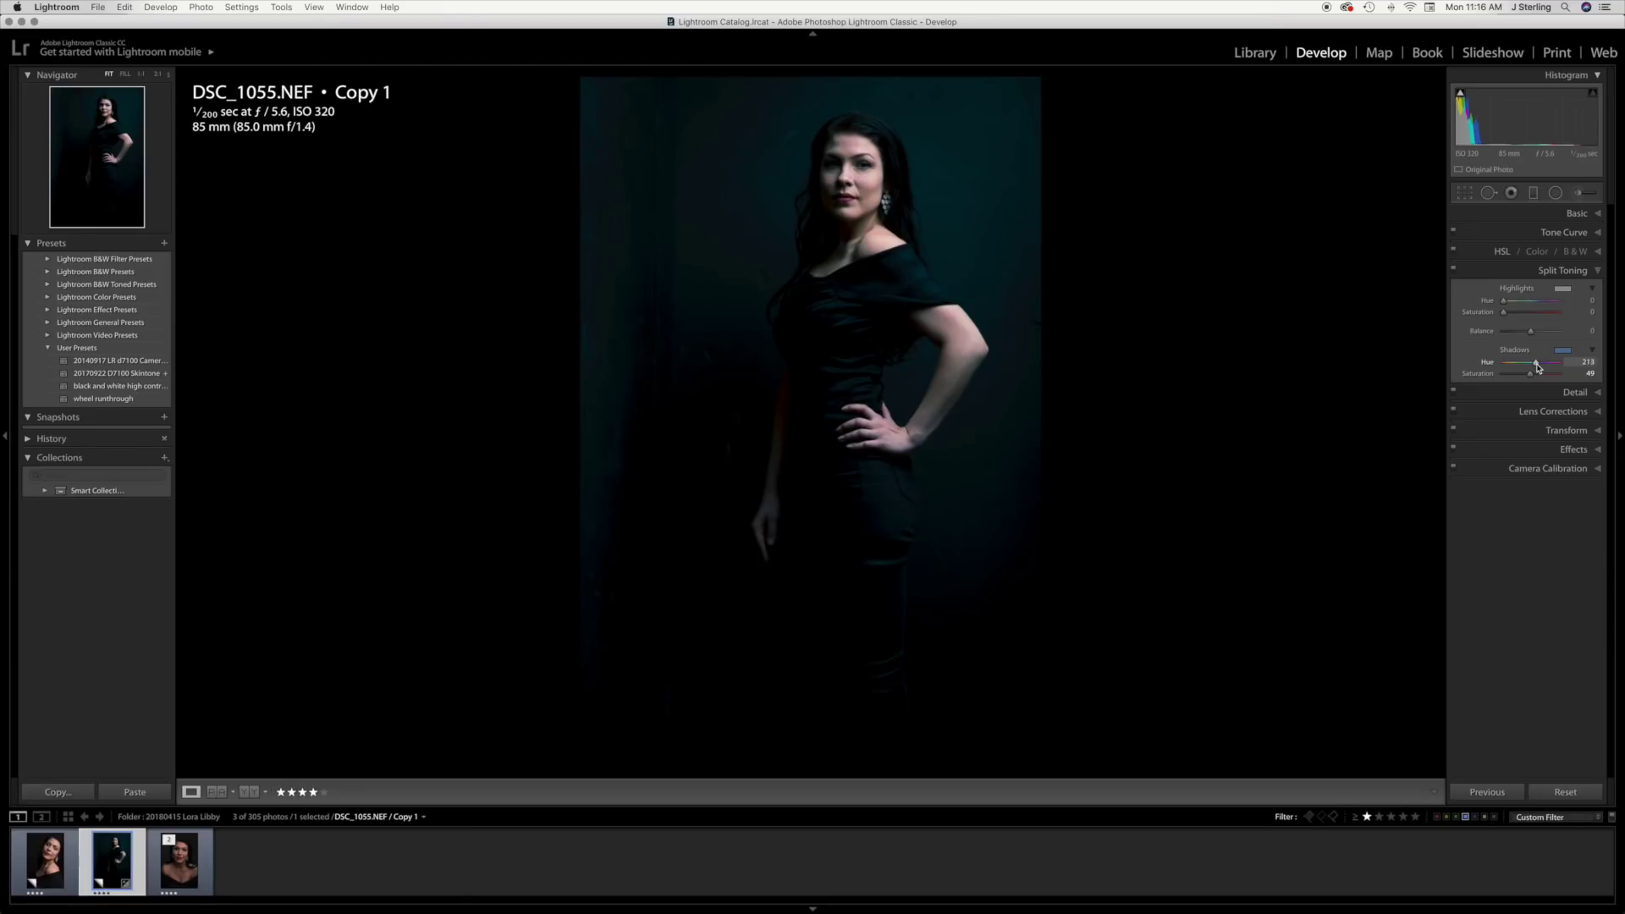
left_click_drag(1538, 368, 1540, 367)
left_click_drag(1540, 377, 1499, 378)
Raise Shadows to +100 and Exposure to +0.50, and set the post-crop vignette's Amount to −28 and Roundness to −25.
left_click(1590, 213)
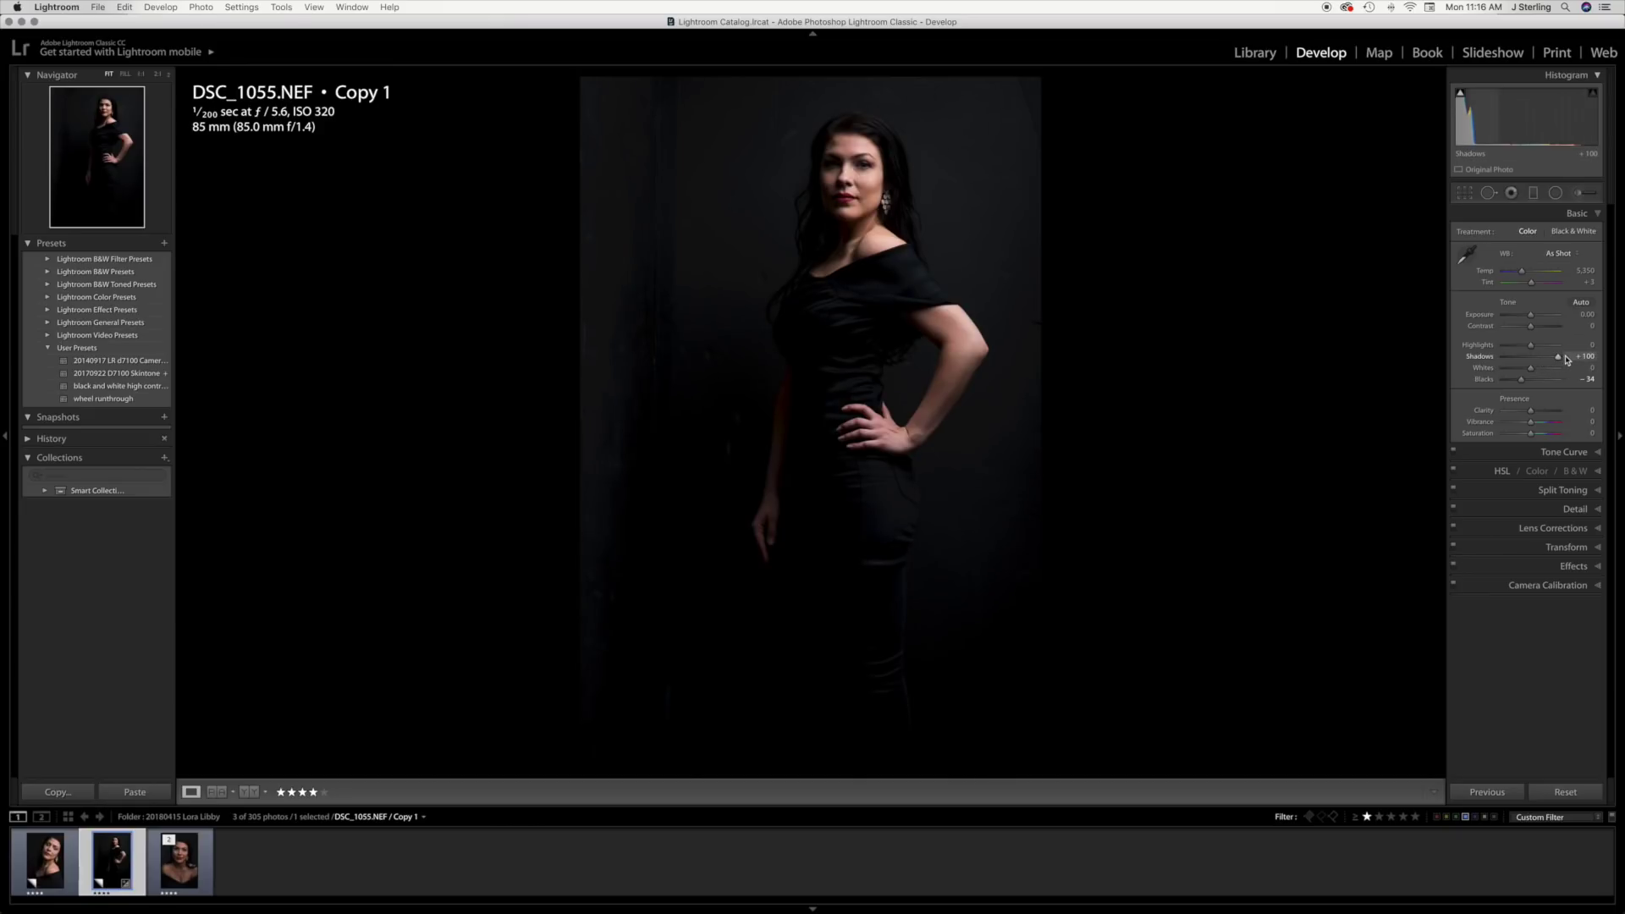
left_click_drag(1566, 360, 1537, 319)
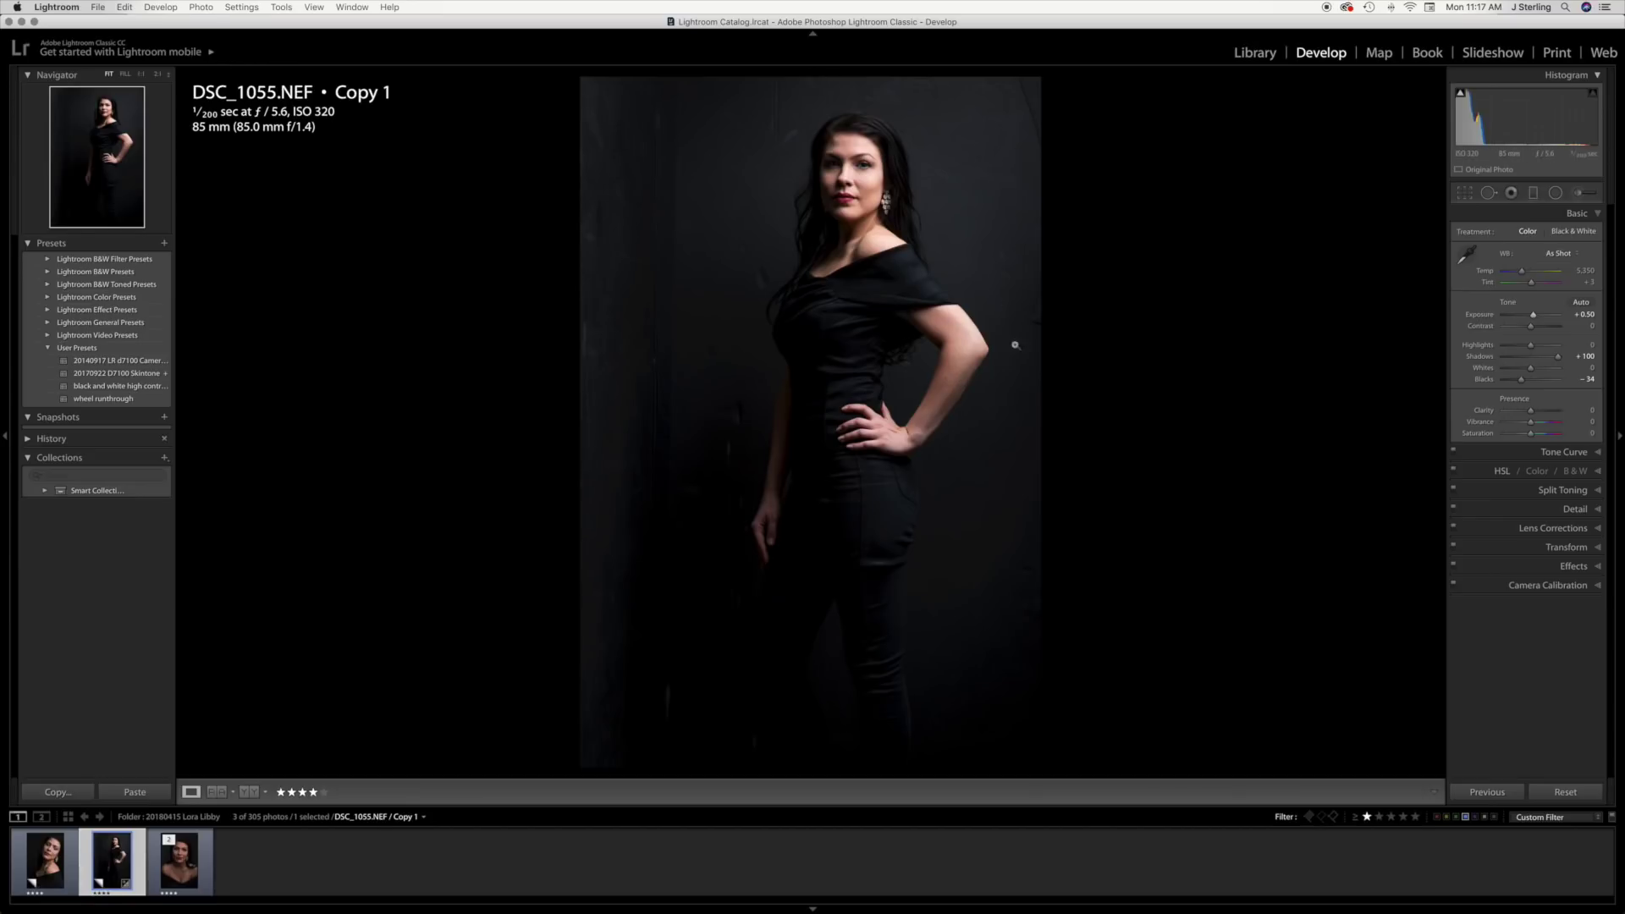
left_click(1598, 567)
left_click_drag(1528, 390, 1524, 391)
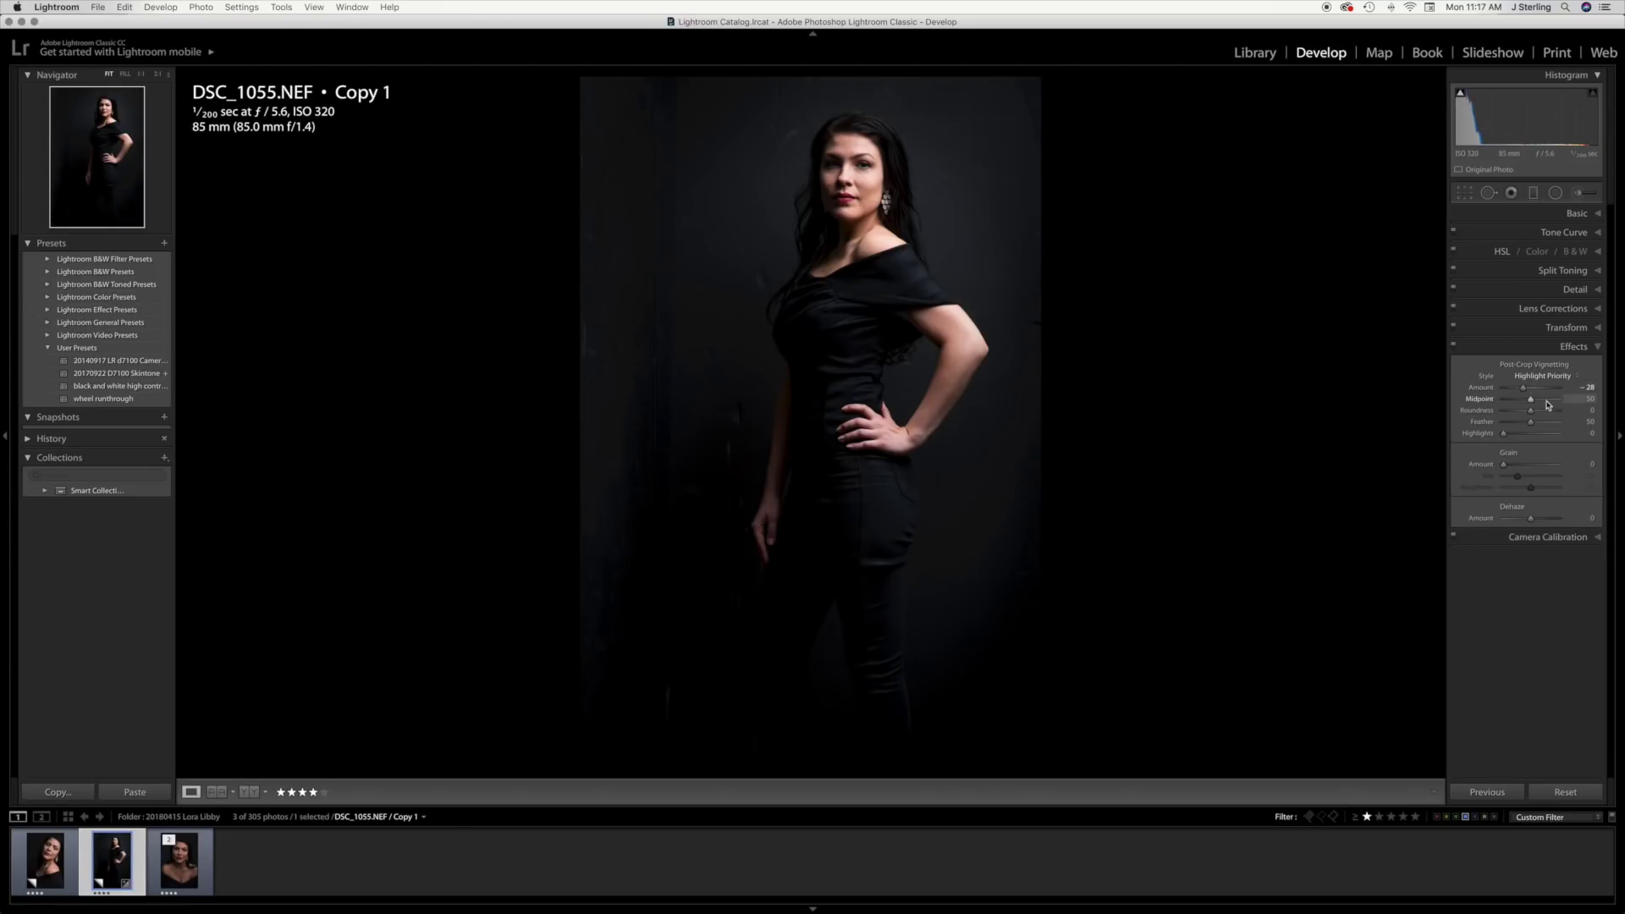
mouse_move(1532, 413)
left_mouse_down()
mouse_move(1550, 414)
mouse_move(1525, 415)
left_mouse_up()
Set the HSL saturation of the reds to +50.
left_click(1598, 253)
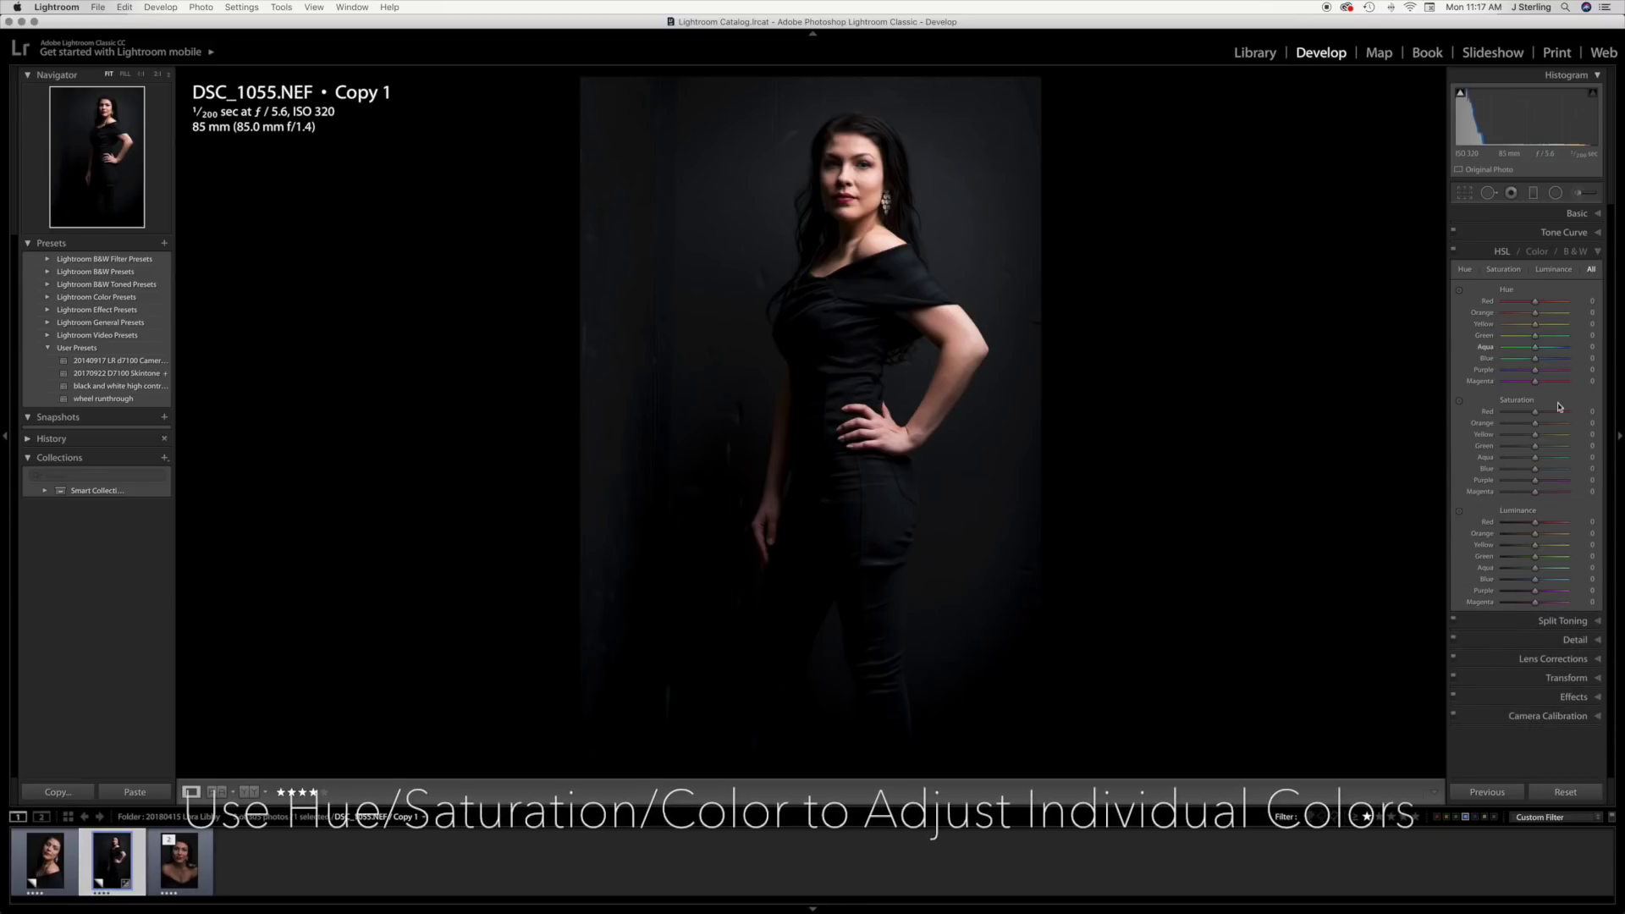
left_click_drag(1535, 413, 1517, 418)
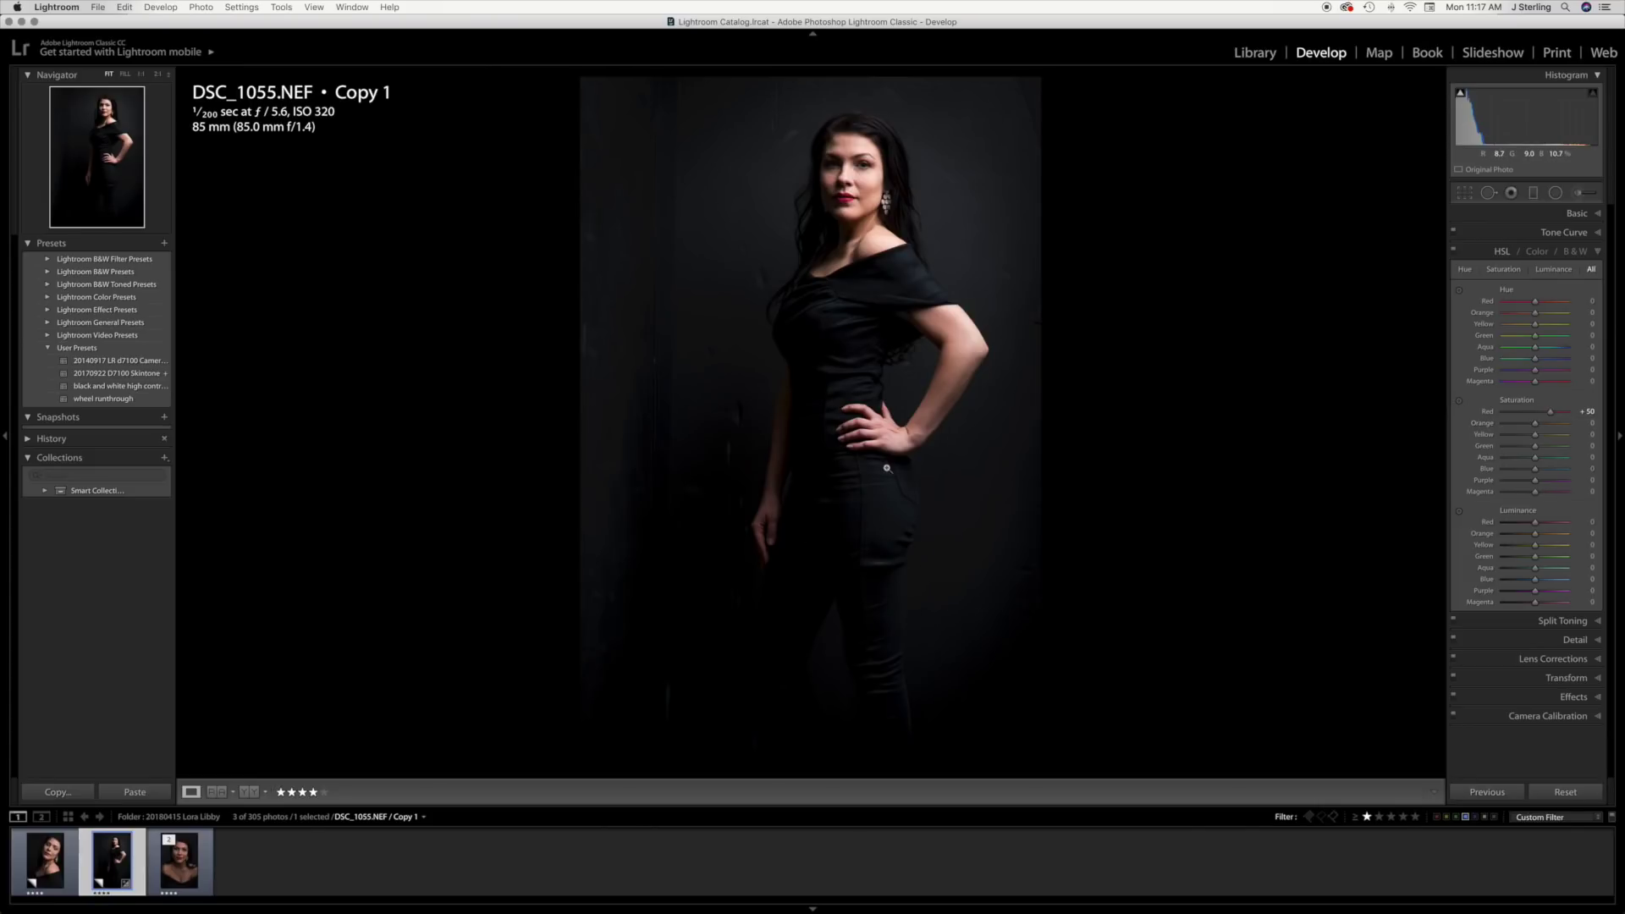
Draw a diagonal graduated filter from the woman's lower legs up towards her hand and set its Exposure to −1.71.
left_click(1533, 193)
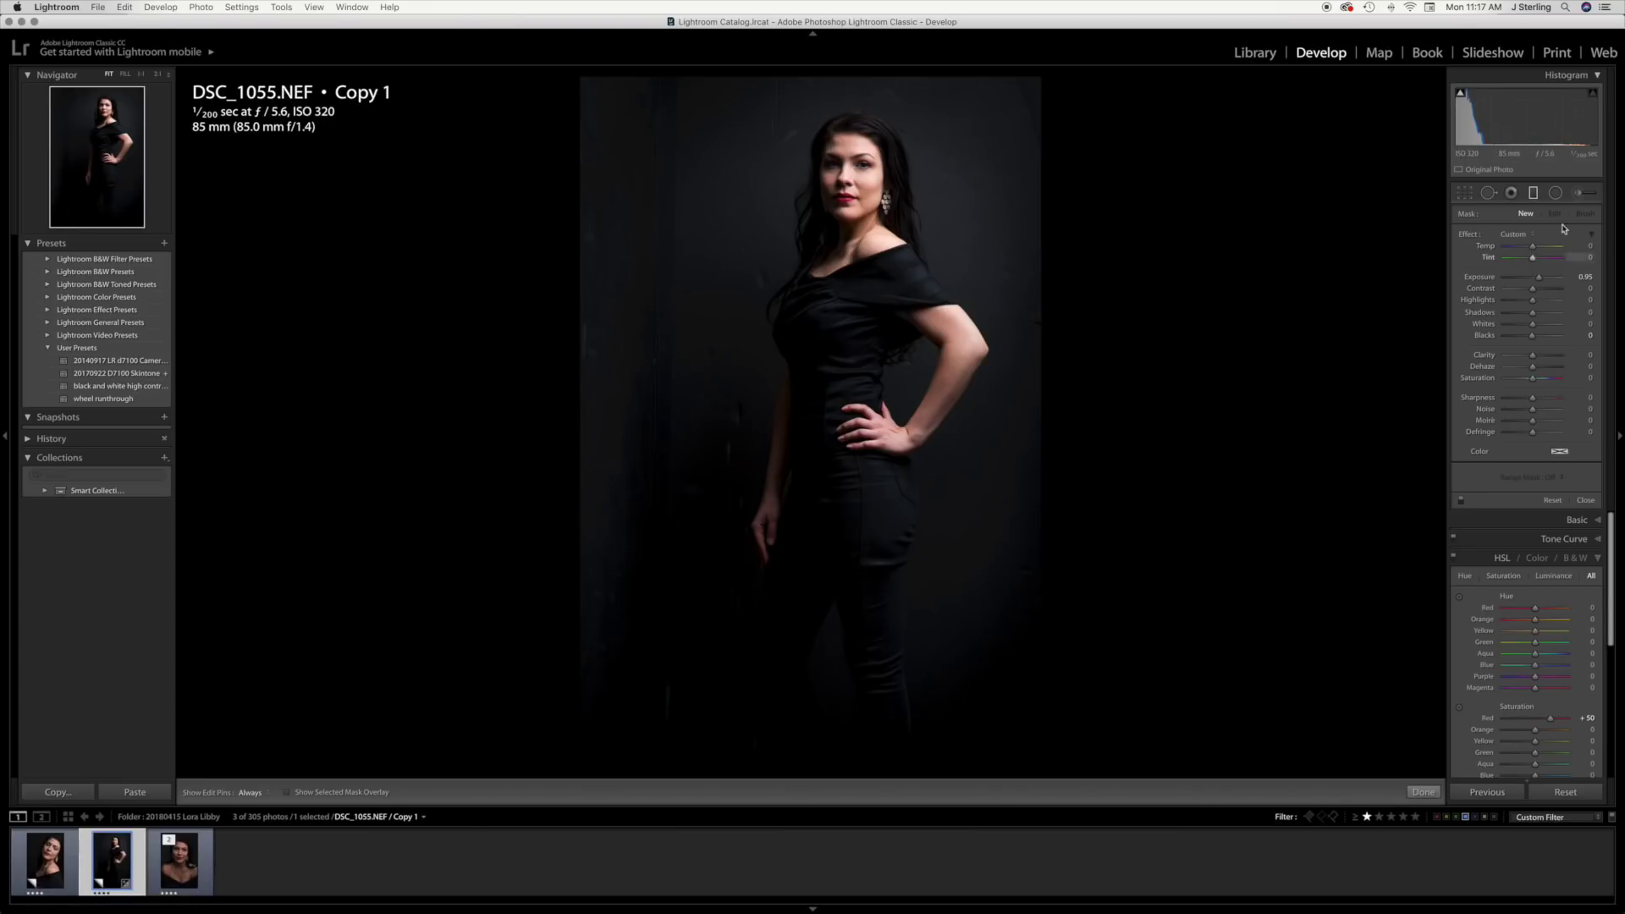
left_click(1533, 193)
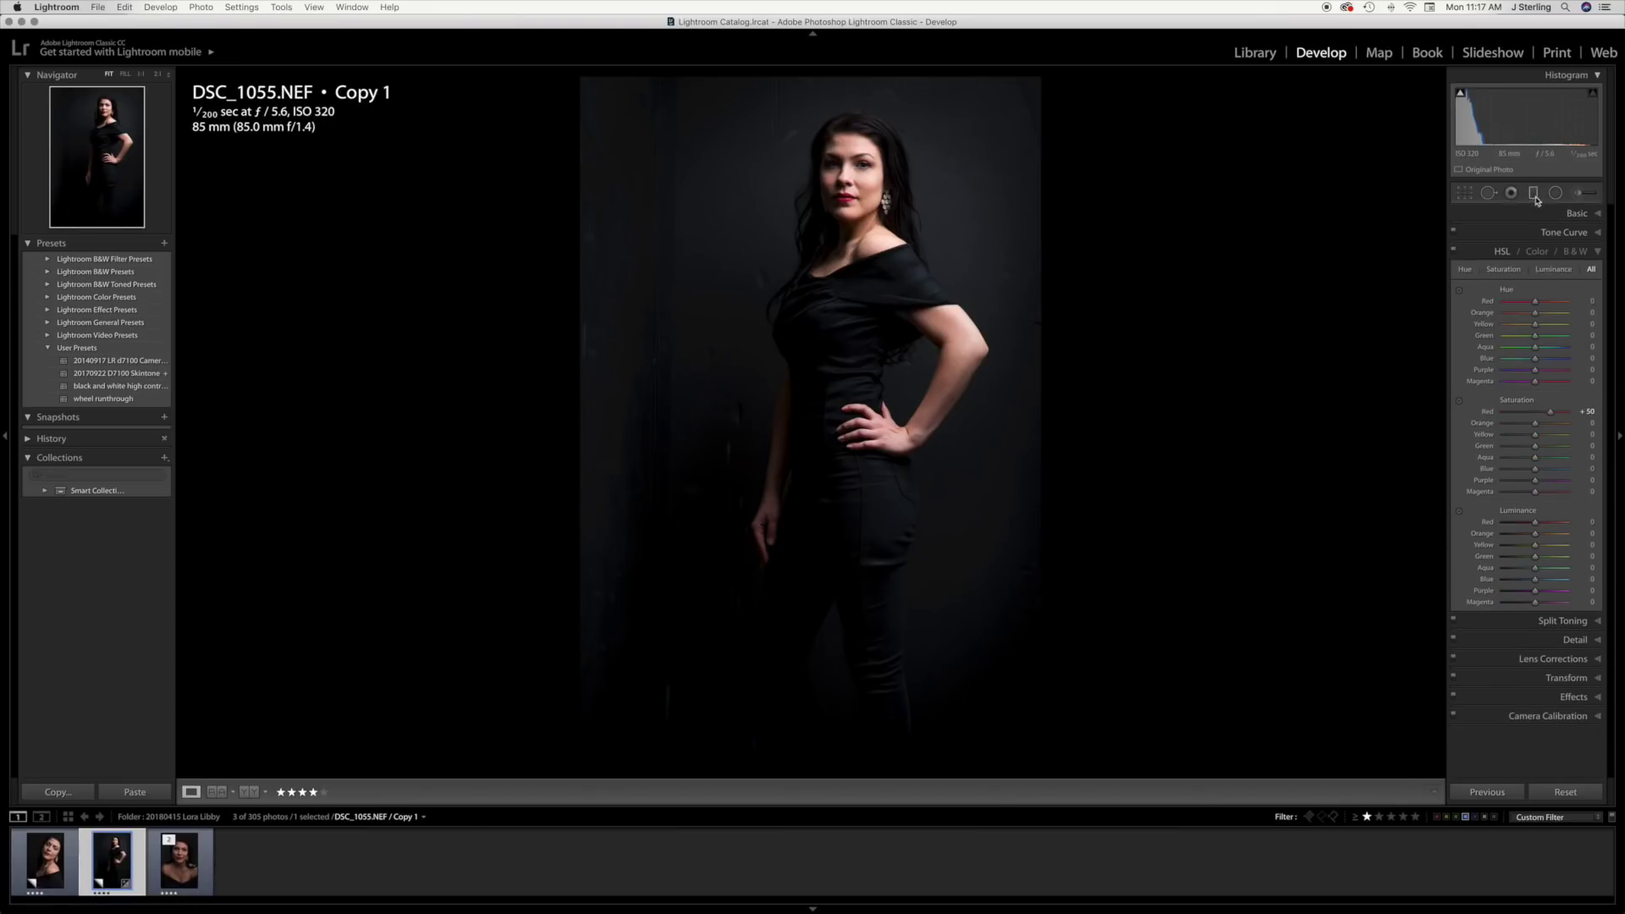
left_click(1534, 196)
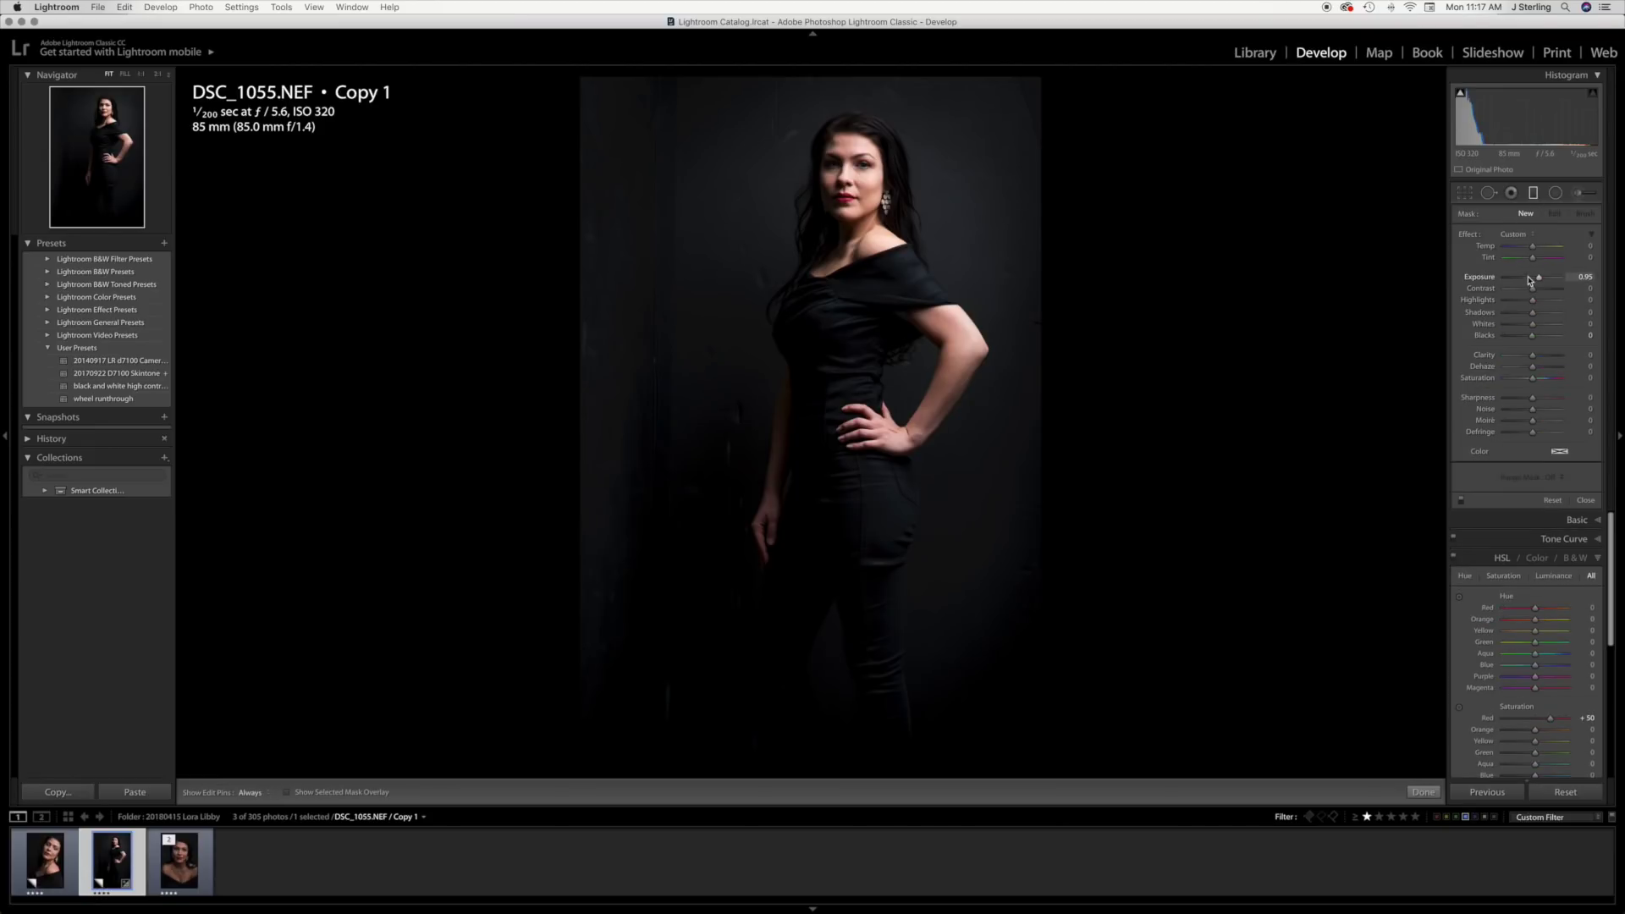
left_click_drag(787, 682, 889, 409)
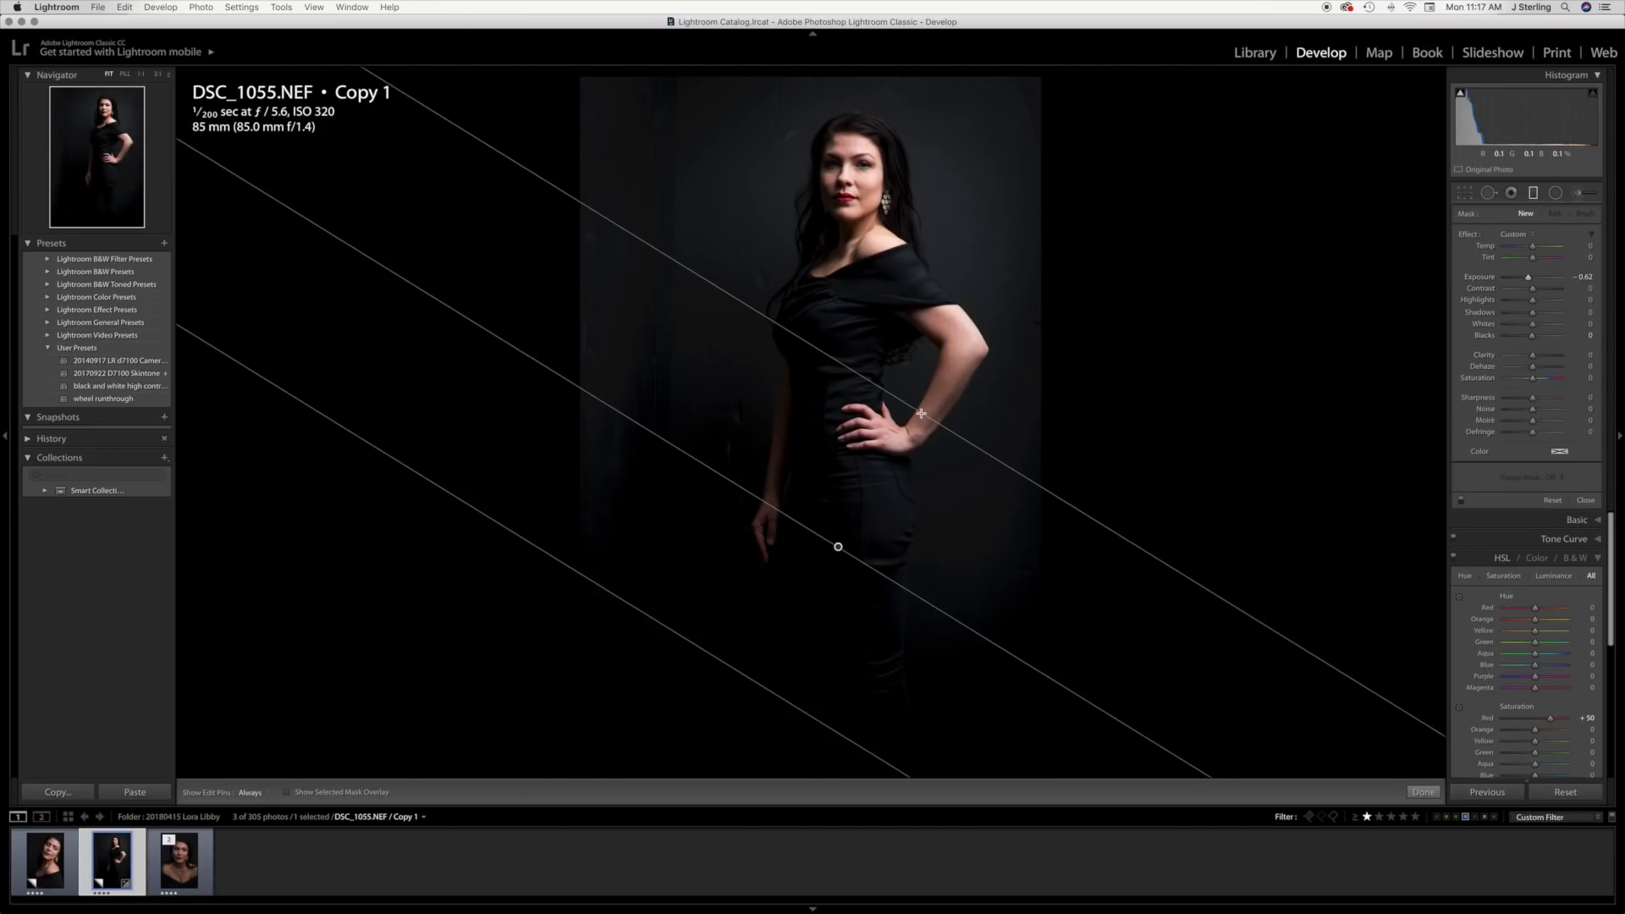
left_click_drag(1528, 277, 1521, 280)
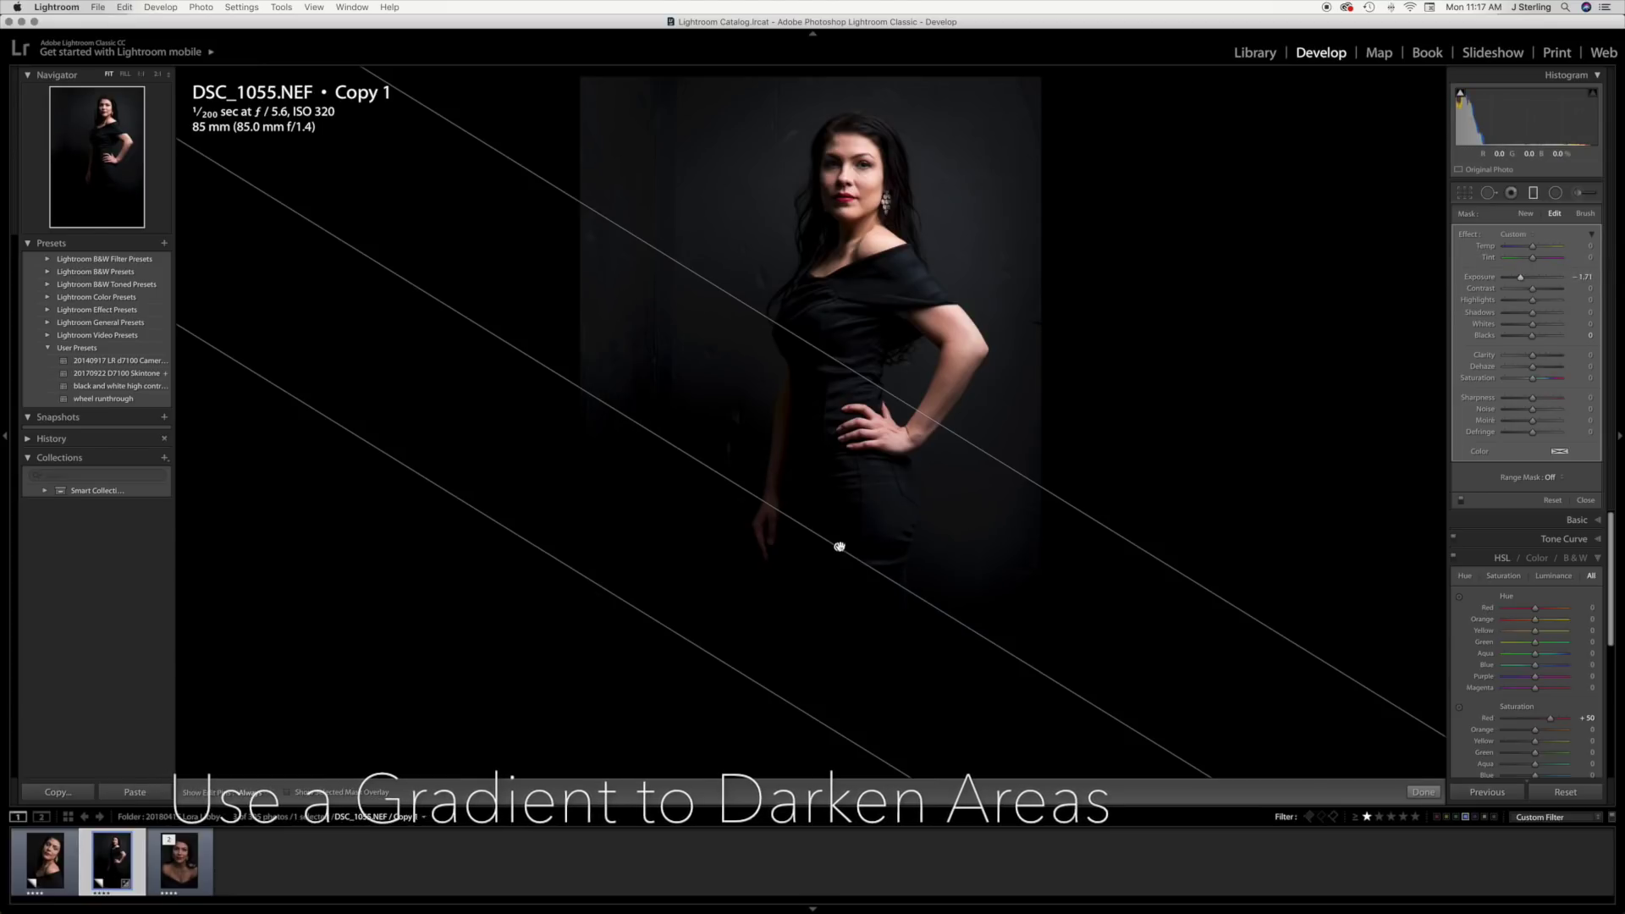
Shift the graduated filter slightly up the dress, set its Exposure to −1.30, rotate it to a steeper angle and finish editing it.
left_click_drag(844, 534, 858, 523)
left_click_drag(1523, 278, 1529, 287)
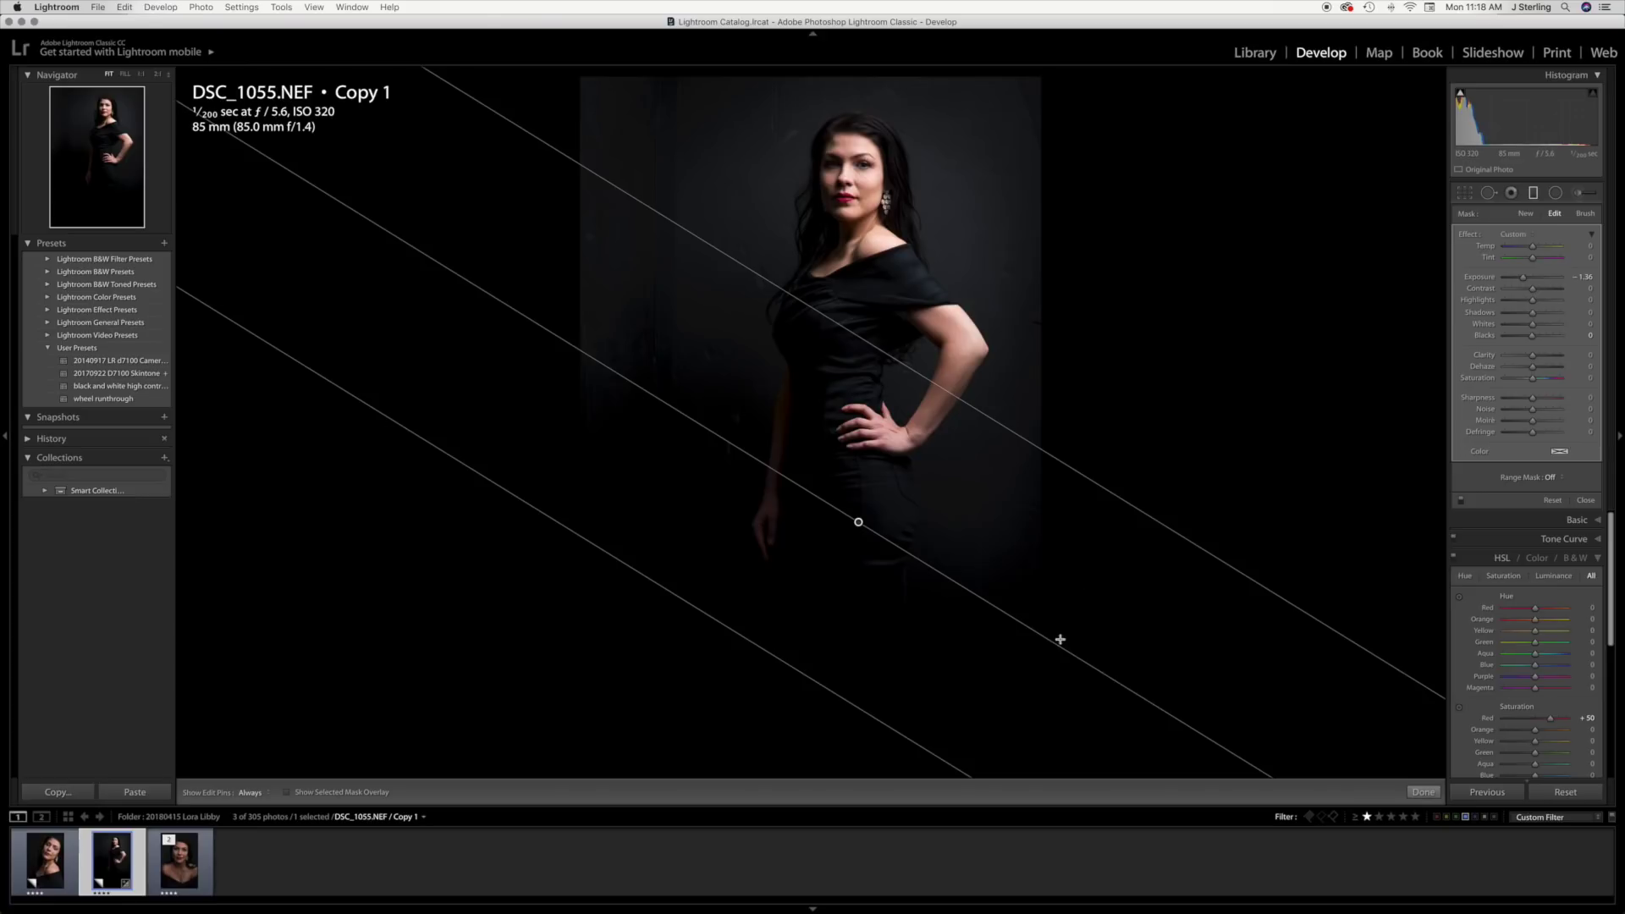
left_click_drag(1058, 643, 998, 686)
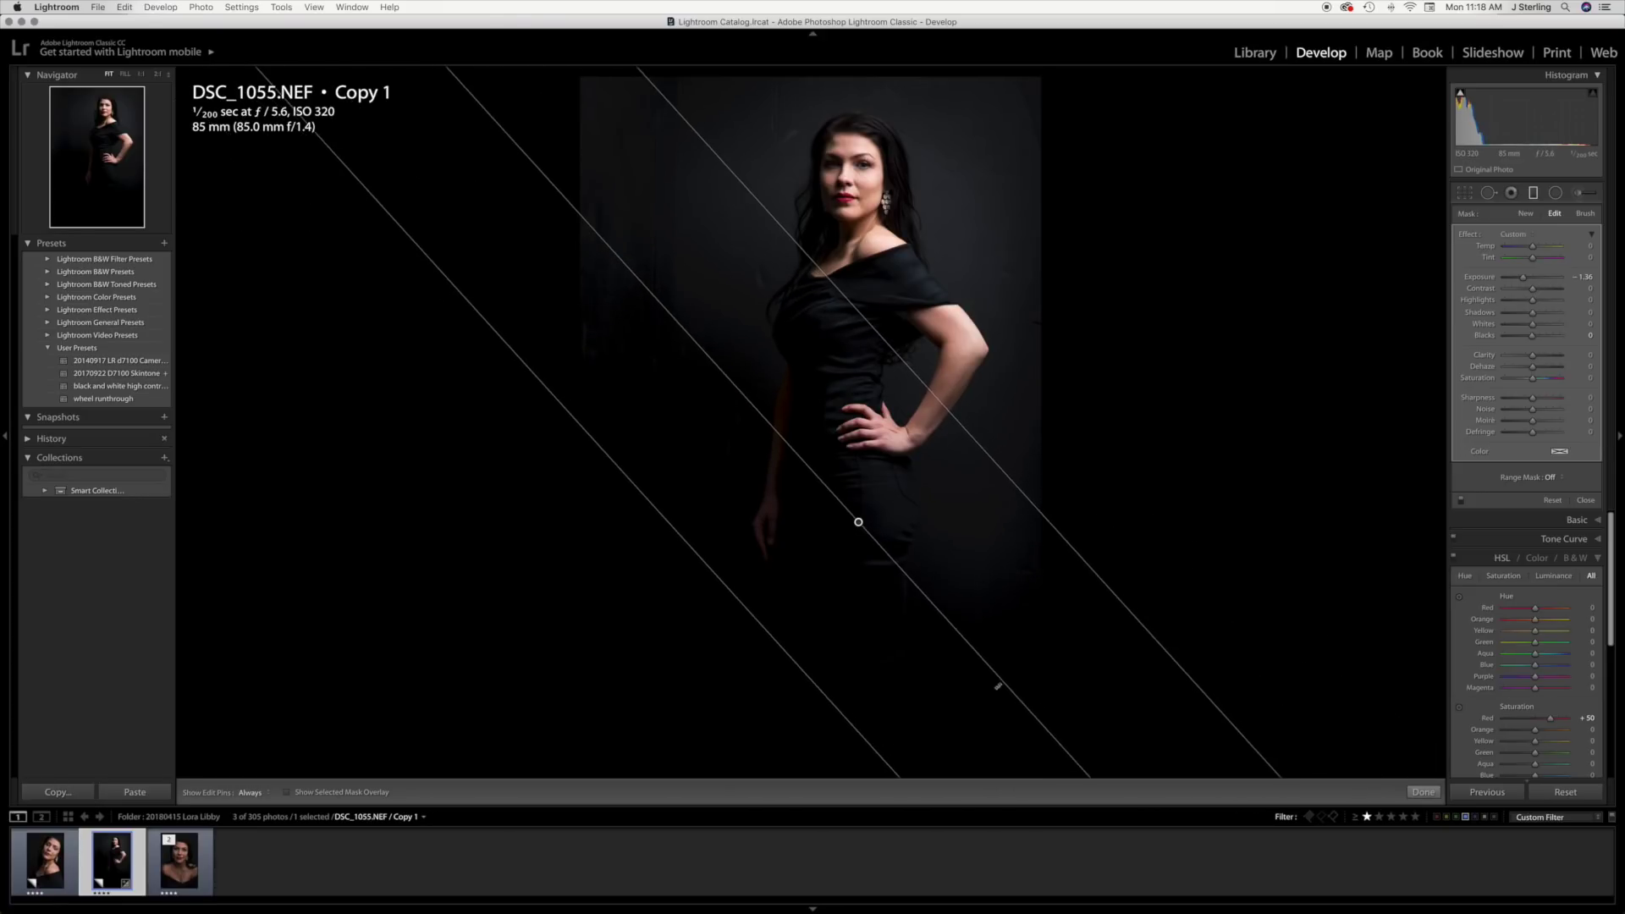
left_click(1588, 500)
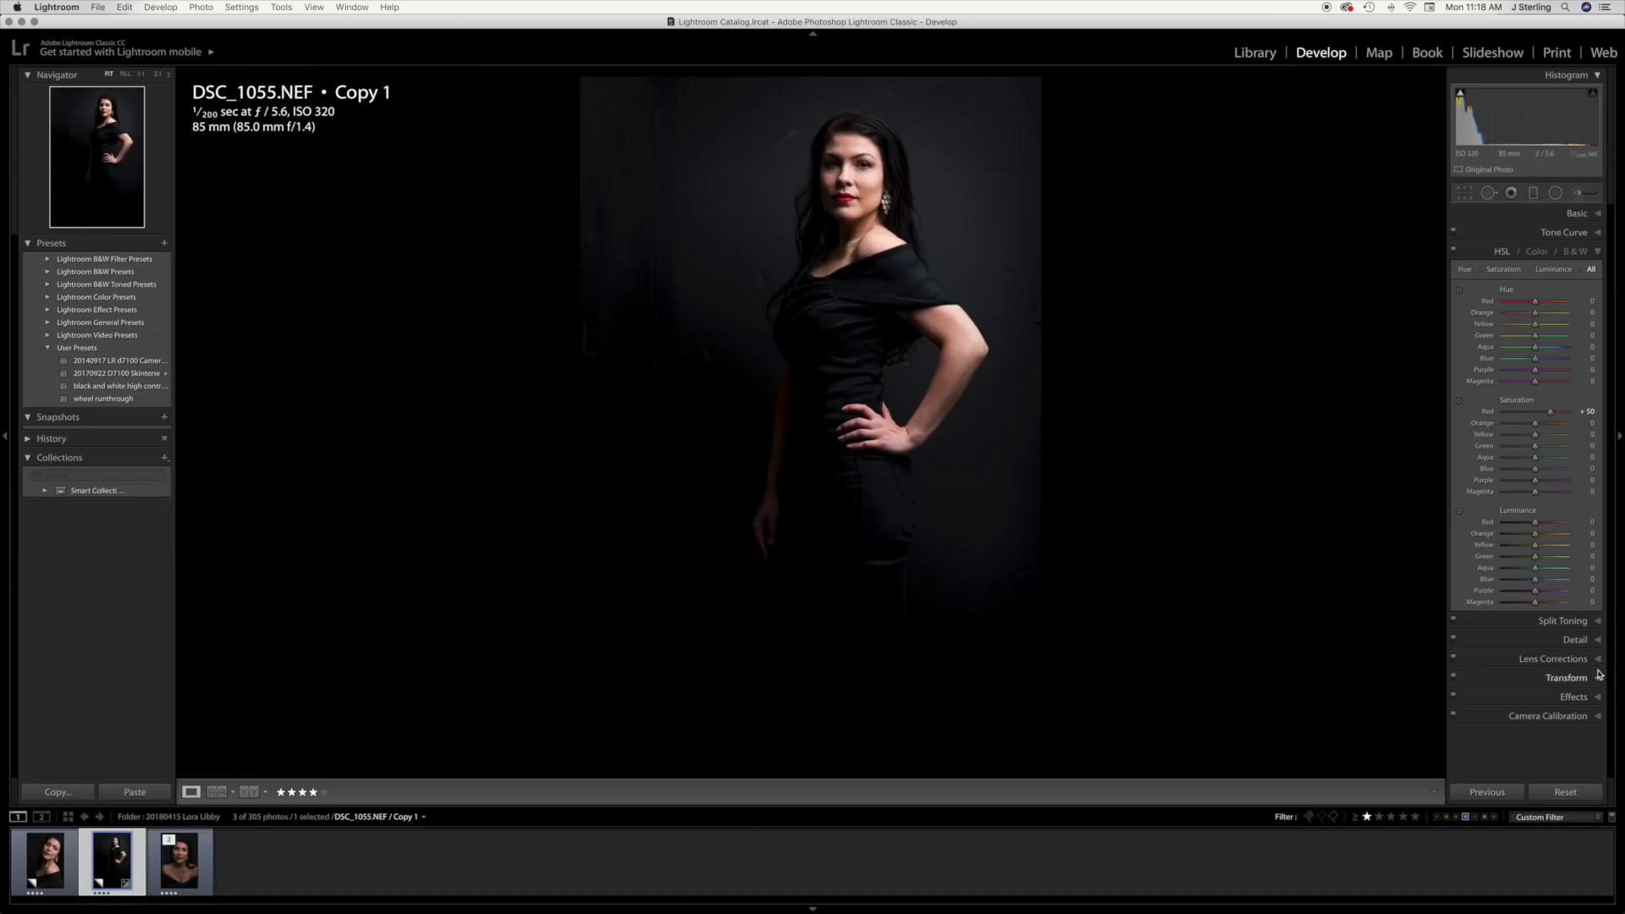
Strengthen the post-crop vignette to an Amount of −47 and set its Feather to 52.
left_click(1597, 698)
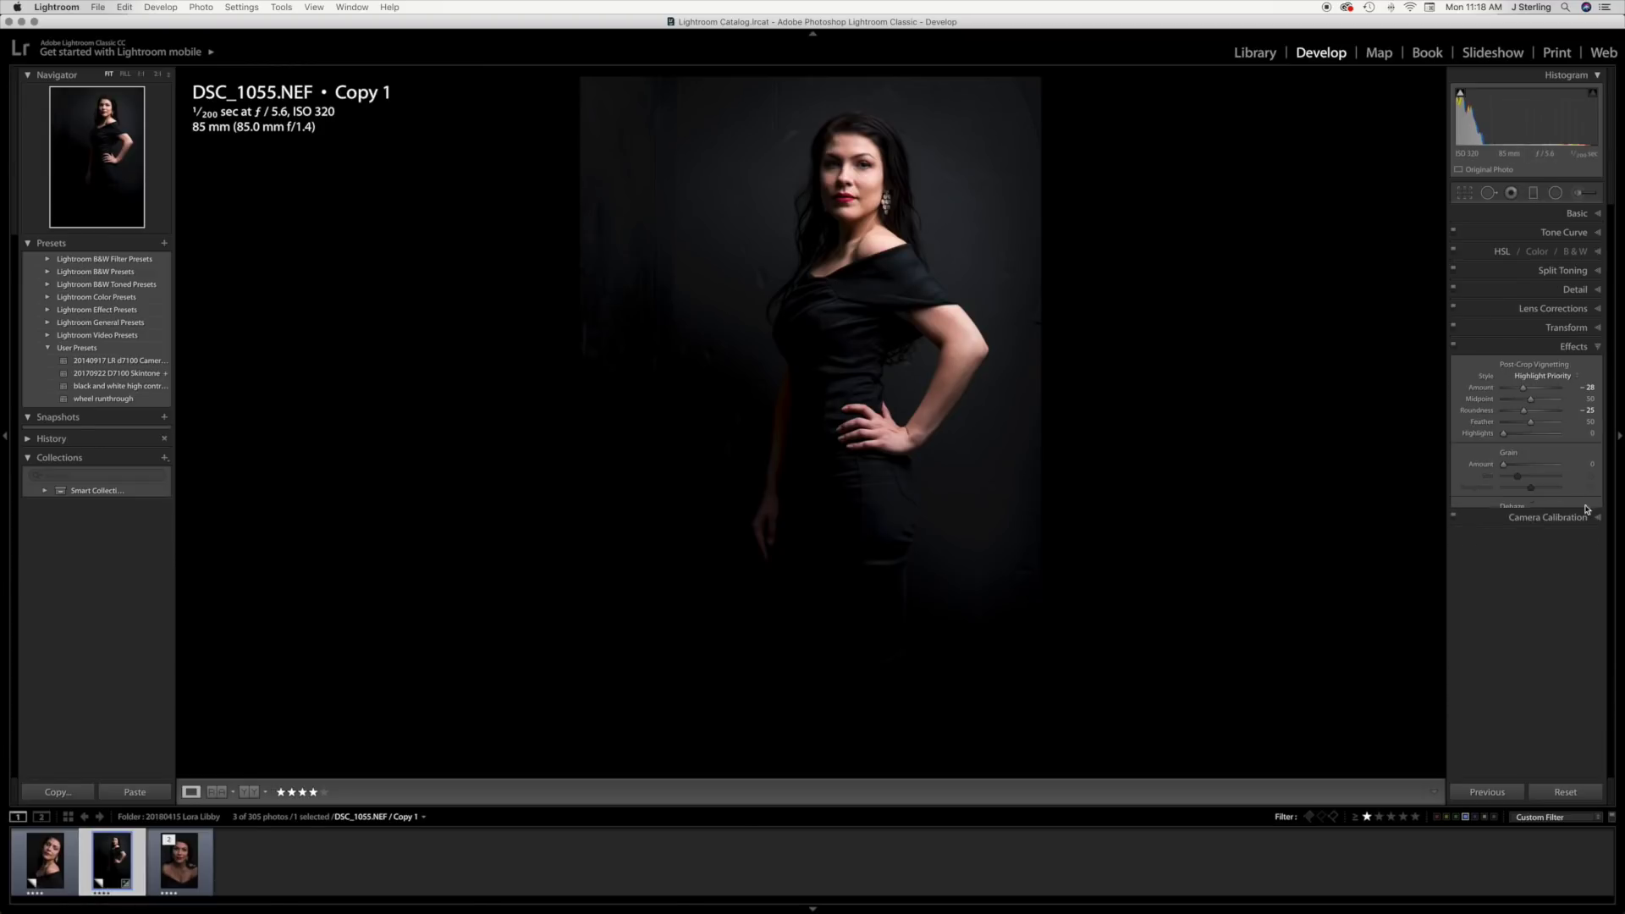
left_click_drag(1524, 389, 1519, 391)
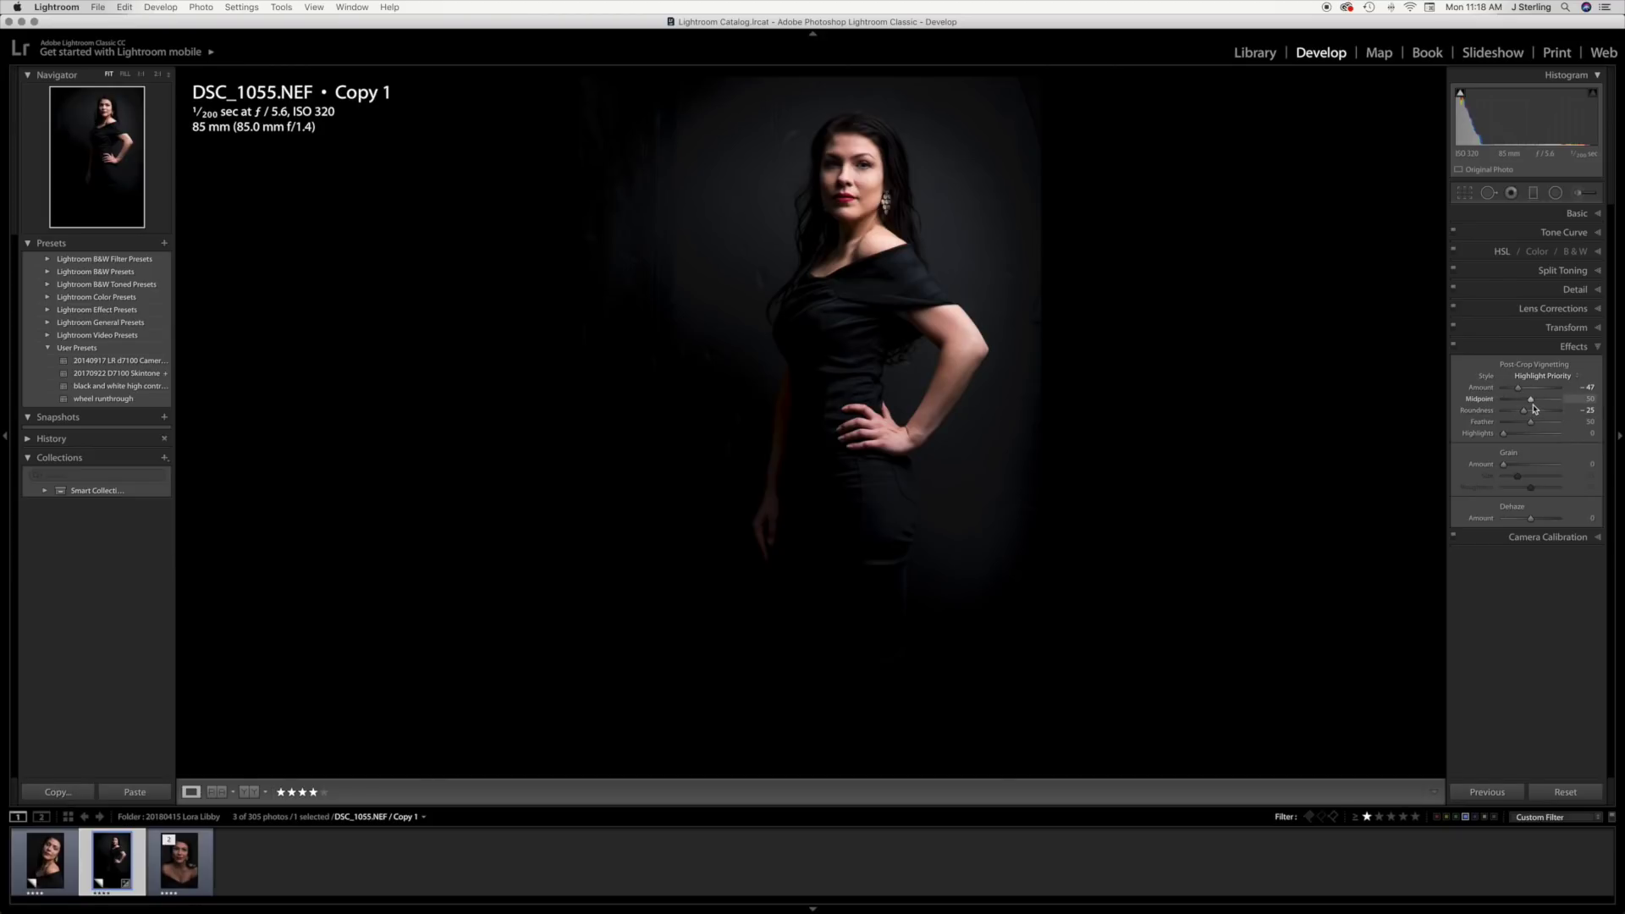
mouse_move(1532, 426)
left_mouse_down()
mouse_move(1516, 429)
mouse_move(1534, 429)
left_mouse_up()
Heal the backdrop blemishes beside the woman's shoulder and above her head with Spot Removal, on the side opposite her bent arm.
key("q")
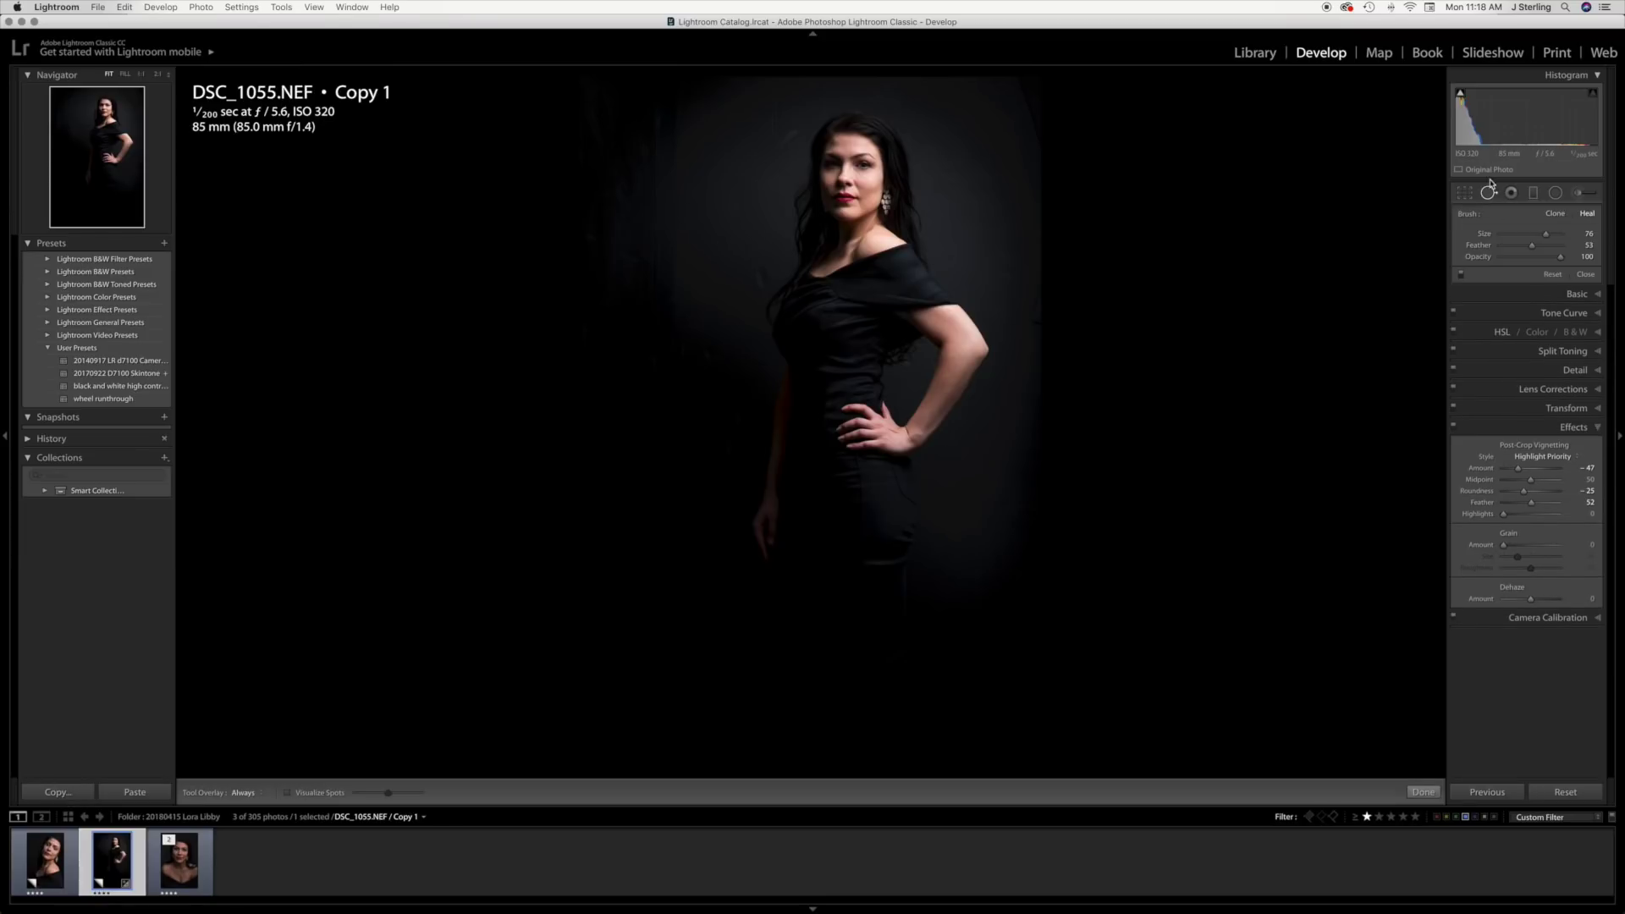
left_click(743, 247)
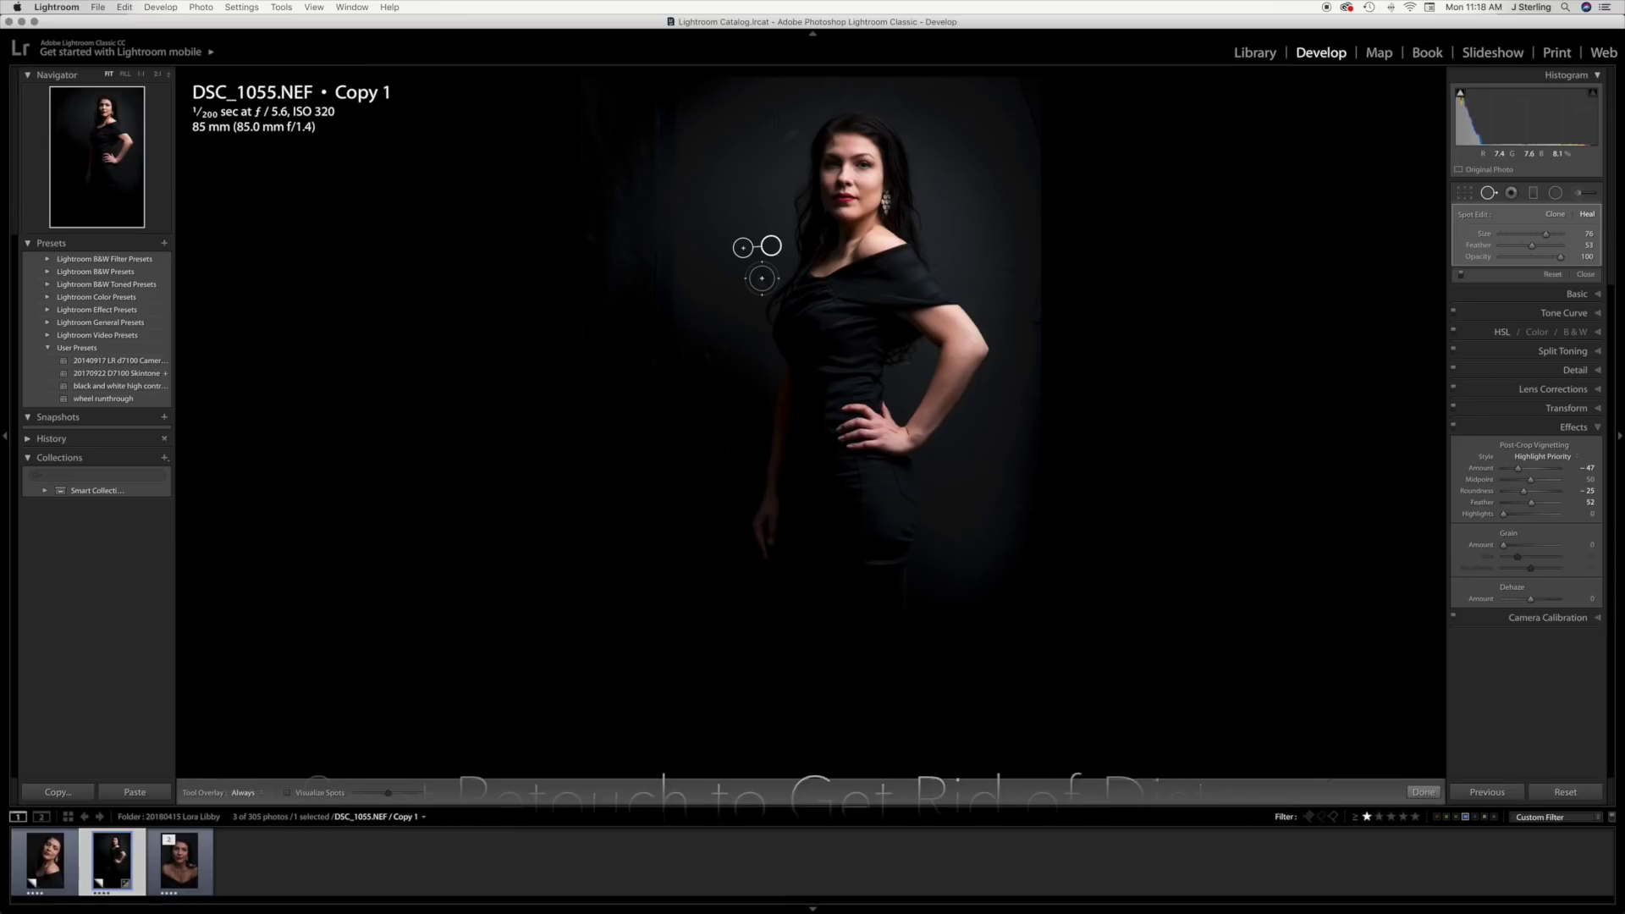
scroll(762, 278, "up", 1)
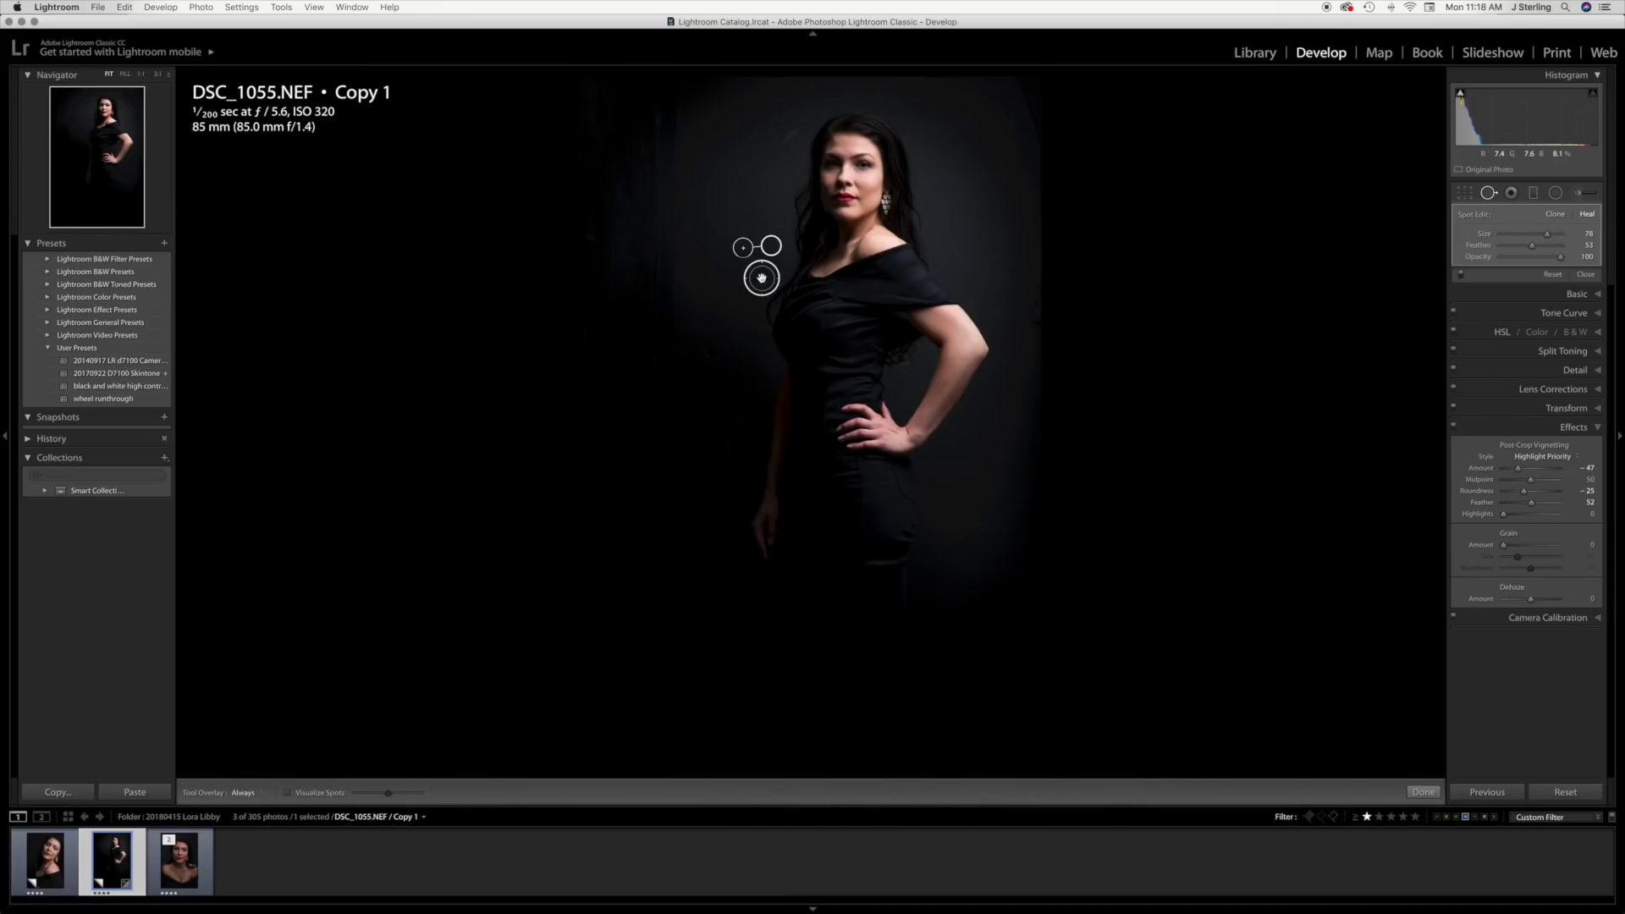
left_click(762, 278)
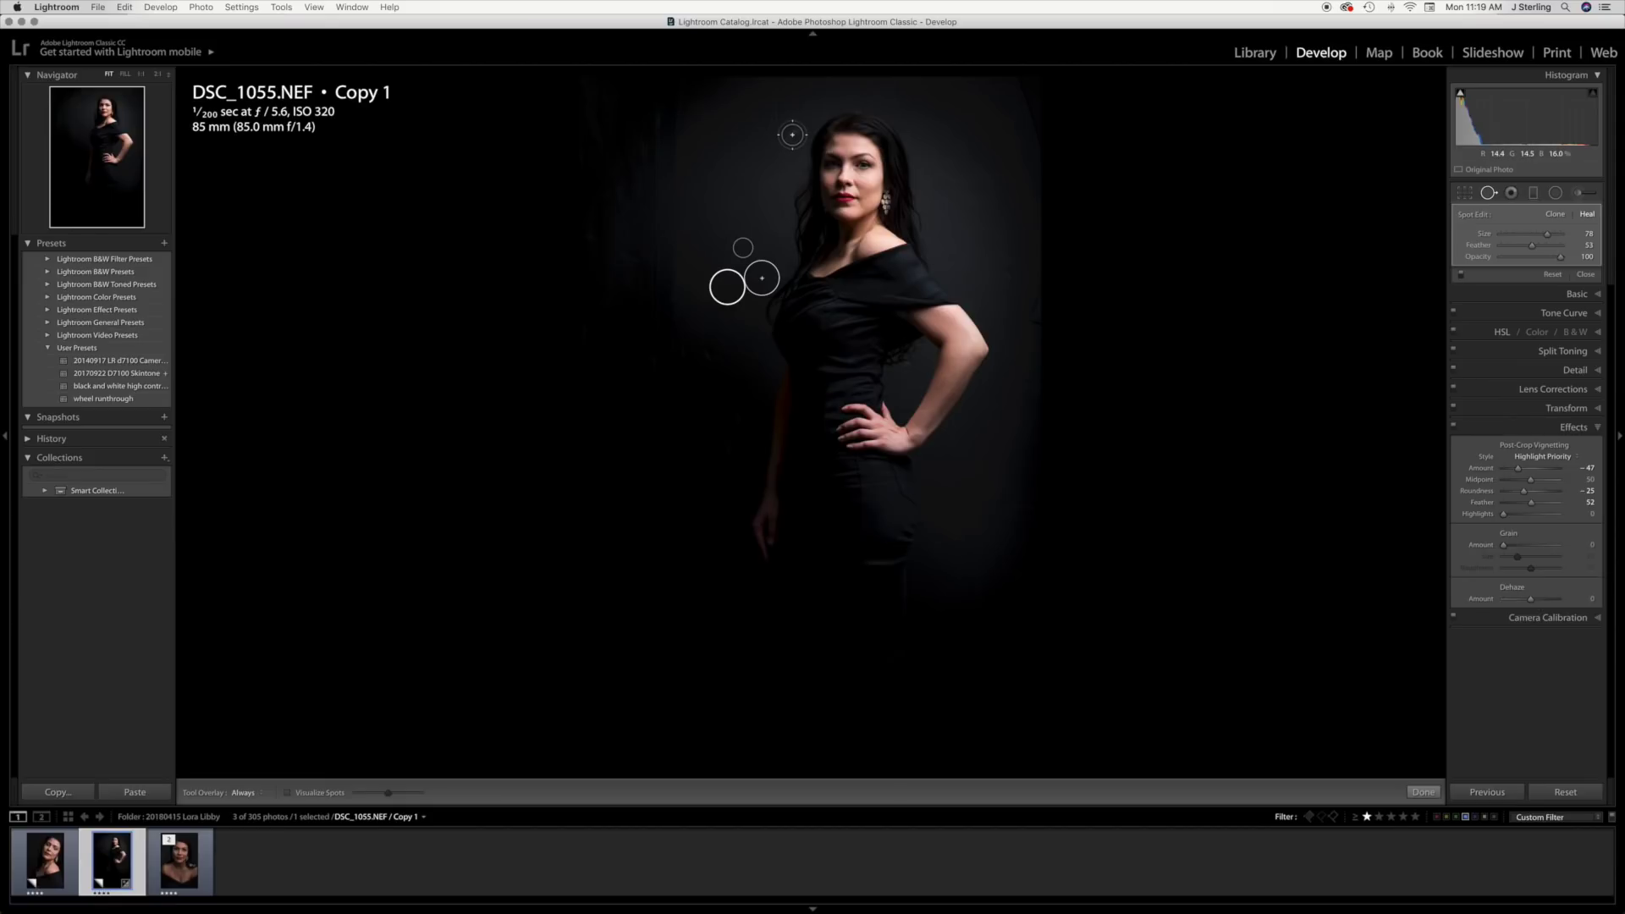
left_click(780, 100)
left_click_drag(805, 97, 815, 100)
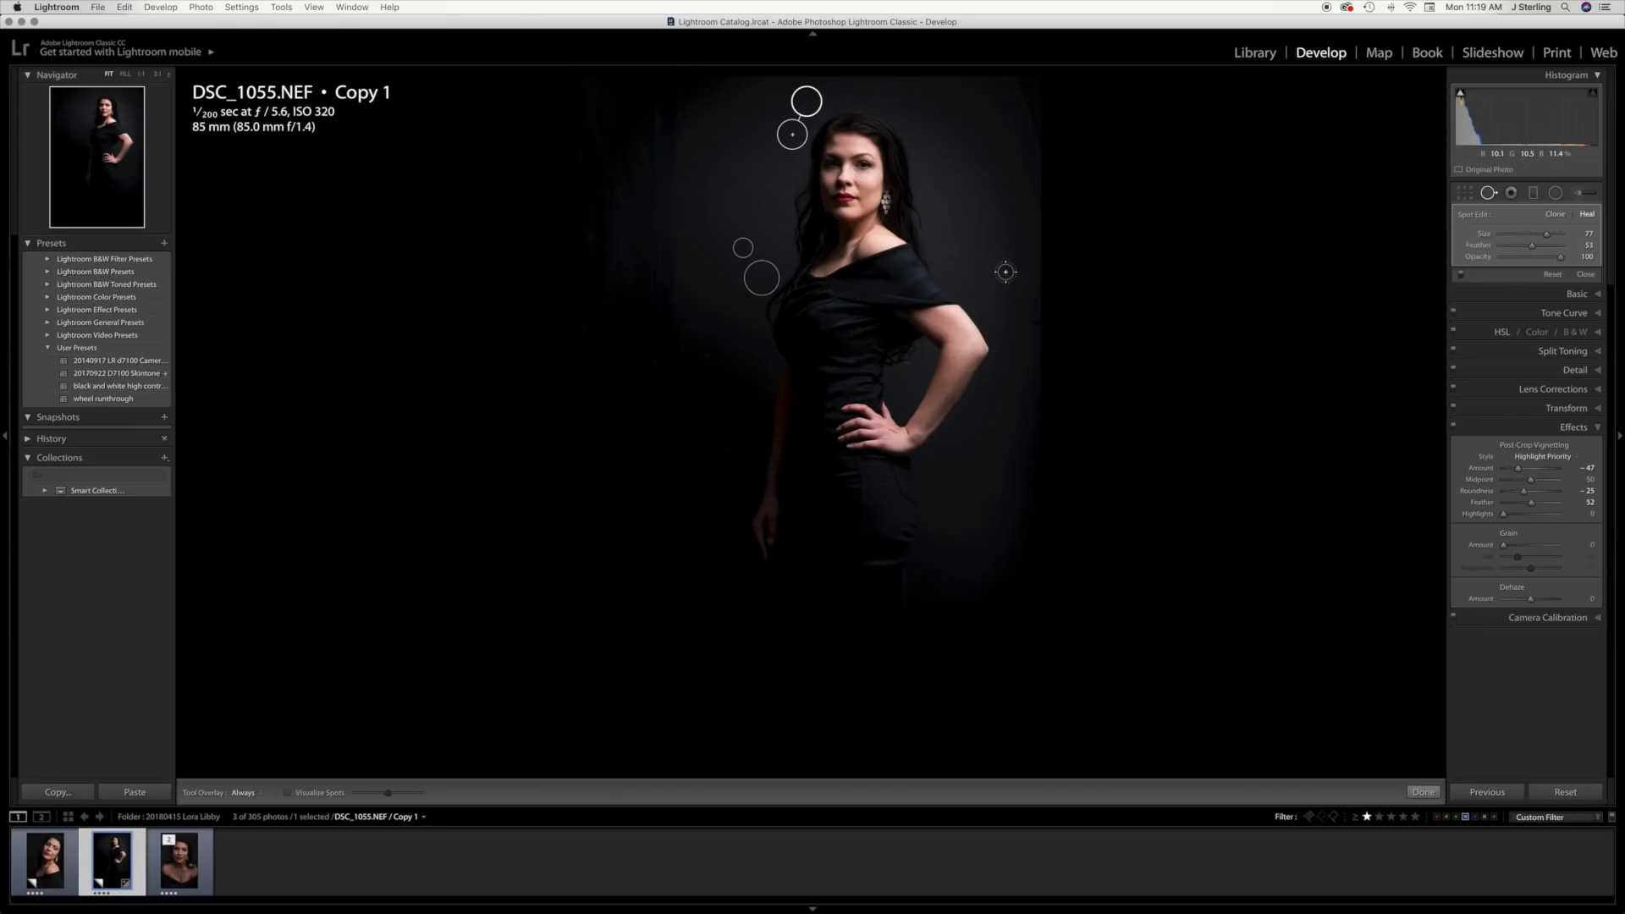
Heal the remaining backdrop blemishes above the bent elbow and beside the top of the hair, and finish spot removal.
left_click(1006, 271)
left_click(1014, 255)
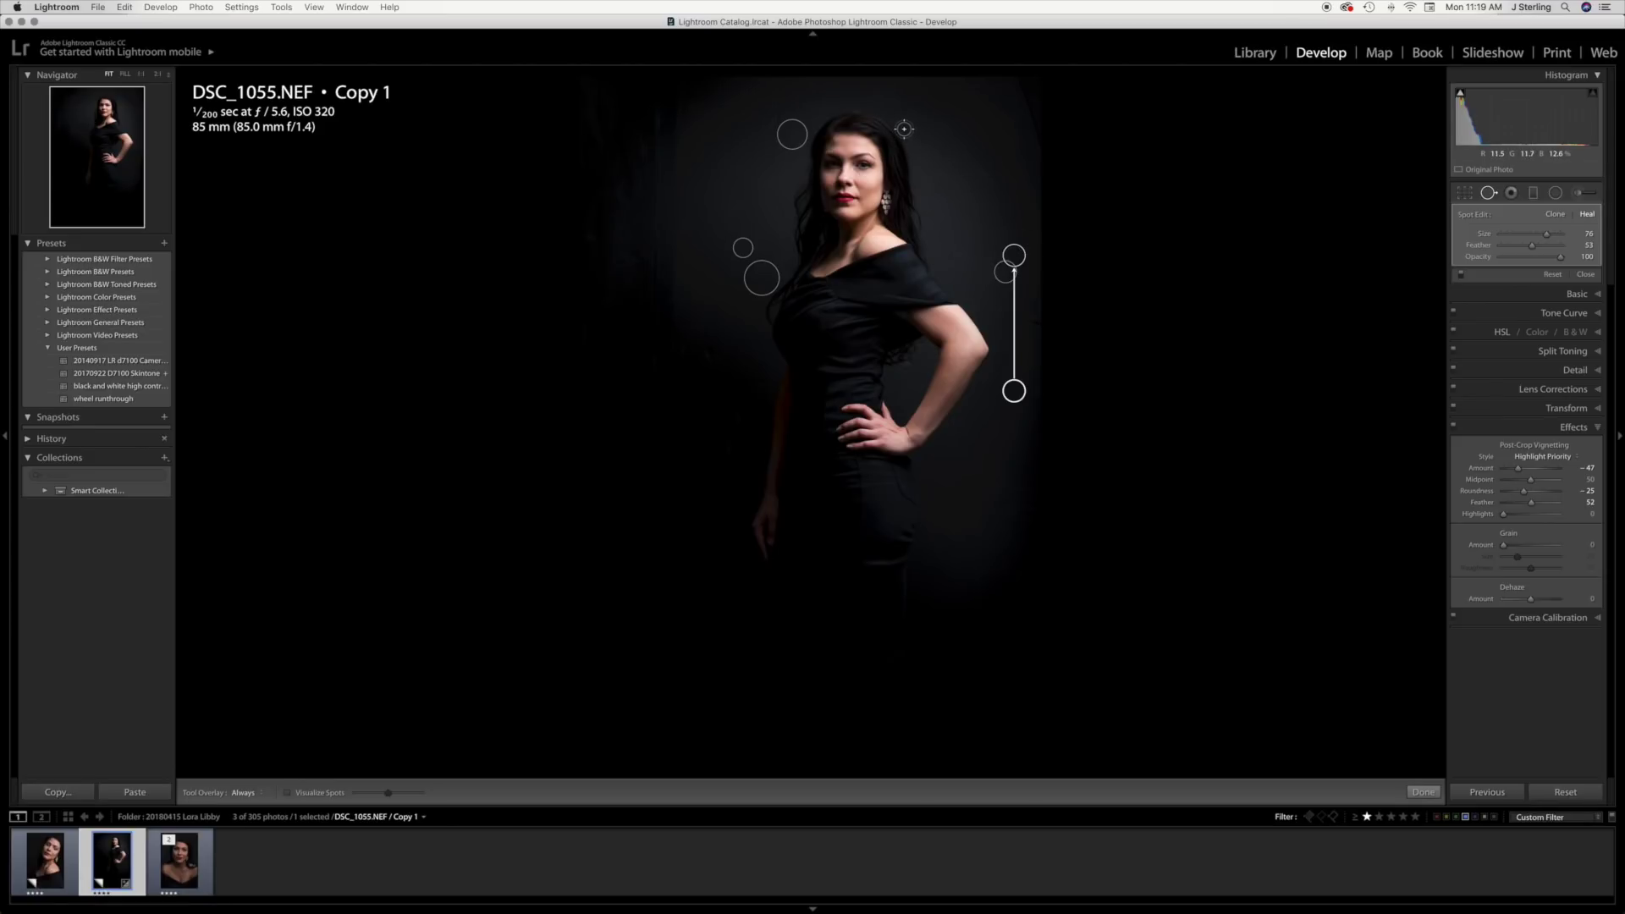
left_click(904, 128)
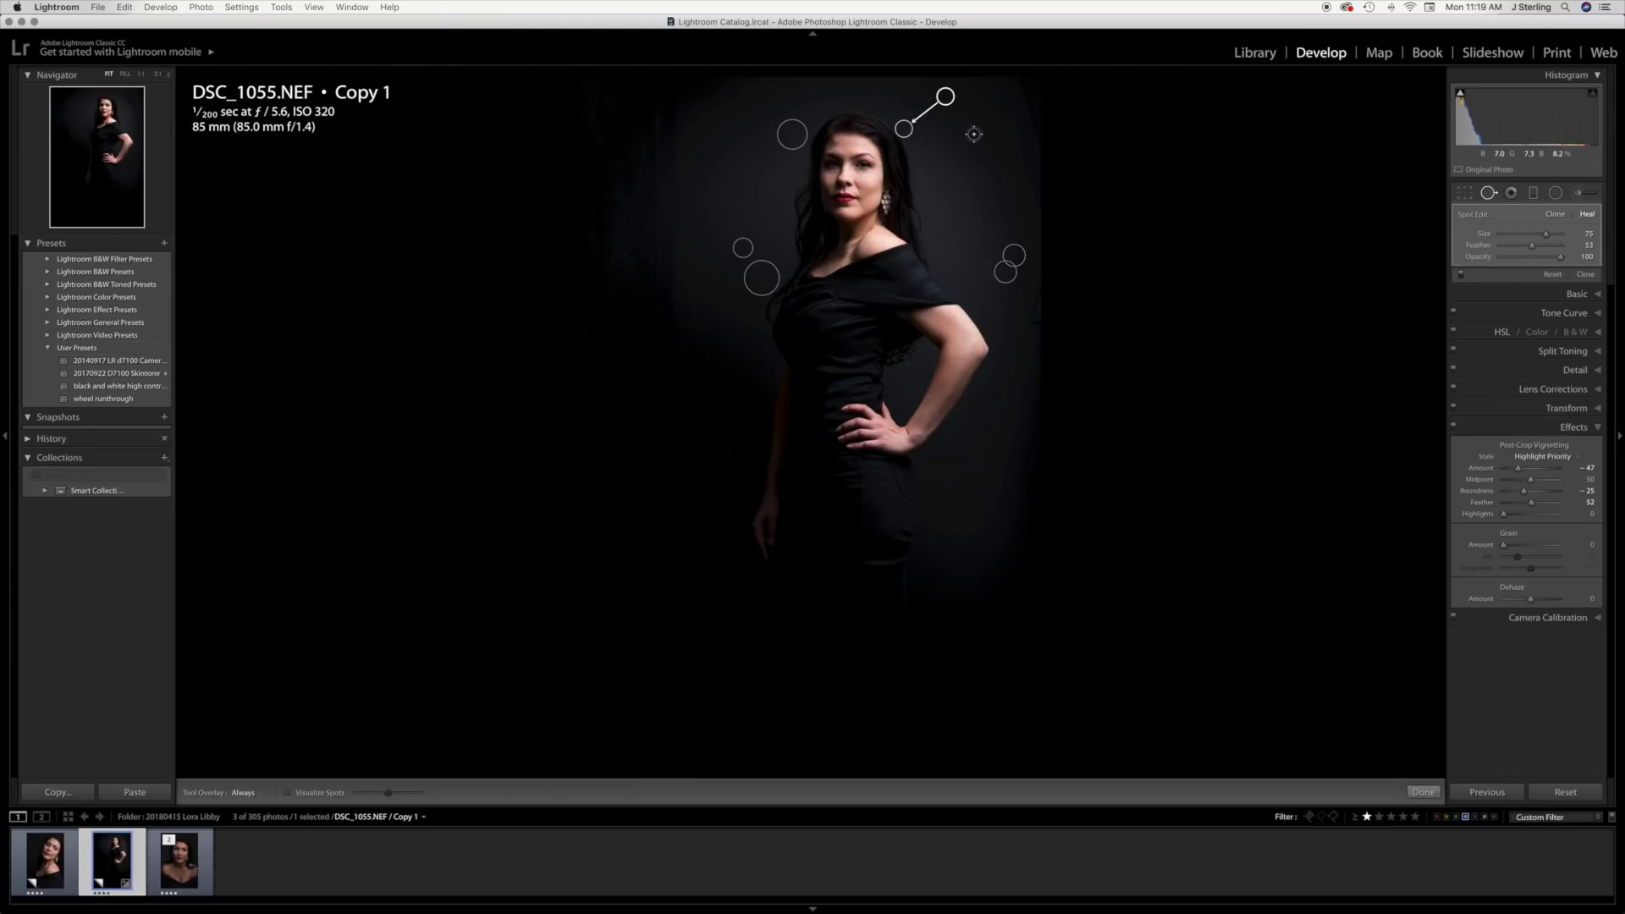
left_click(1595, 275)
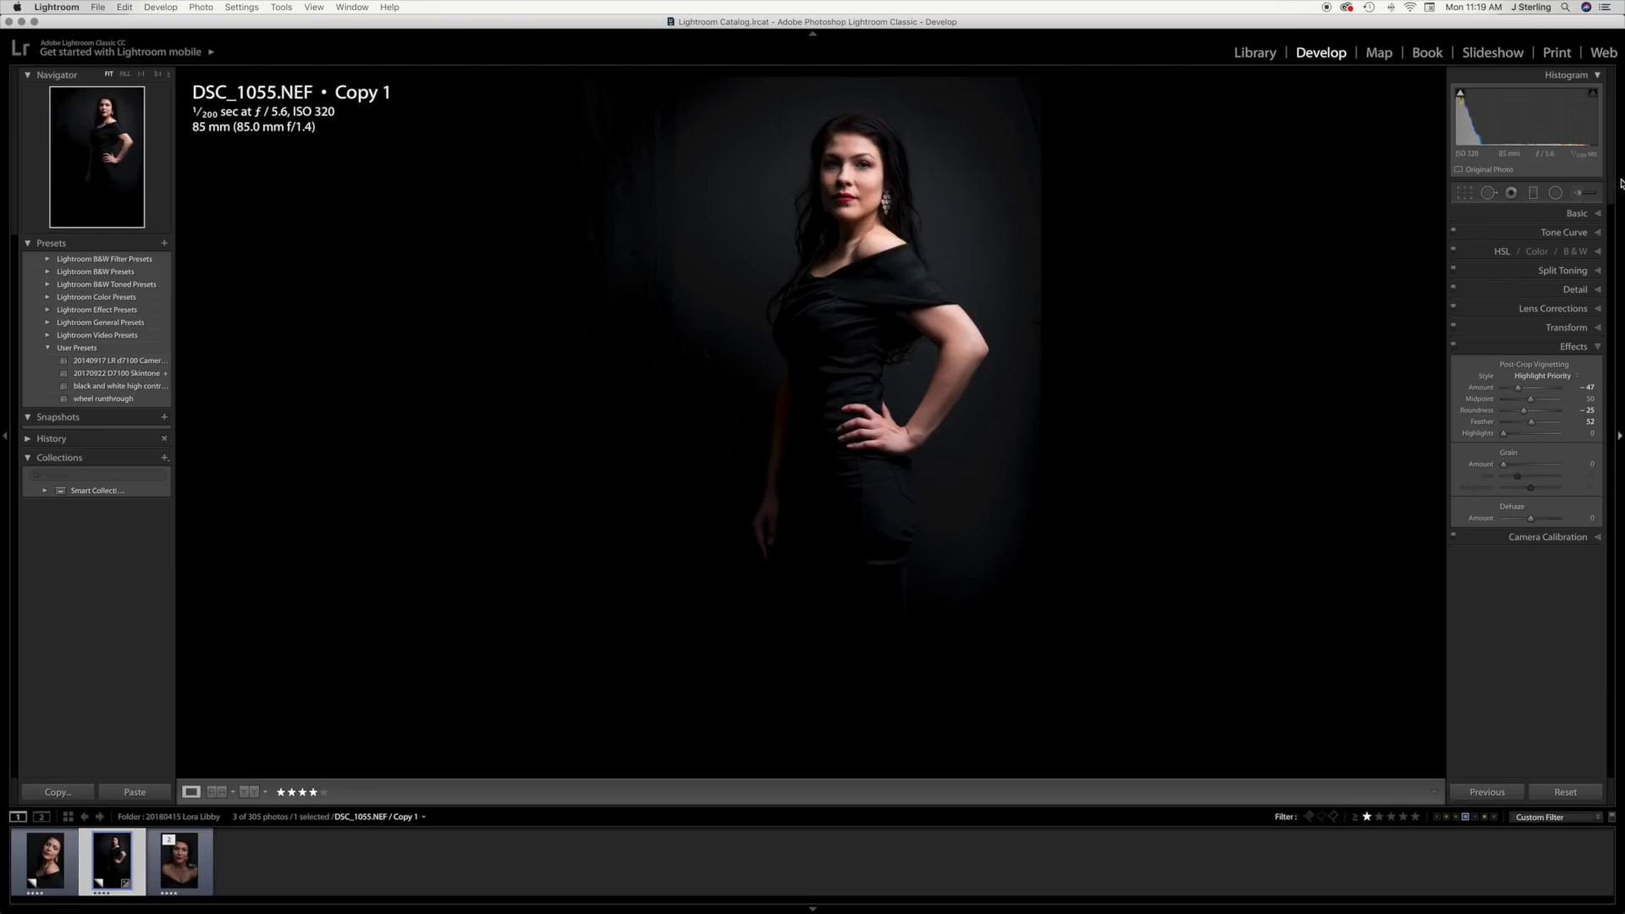
Brighten the shaded side of the woman's face with an Adjustment Brush of size 4.0 and Exposure 0.88, and set edit pins to always show.
left_click(1578, 193)
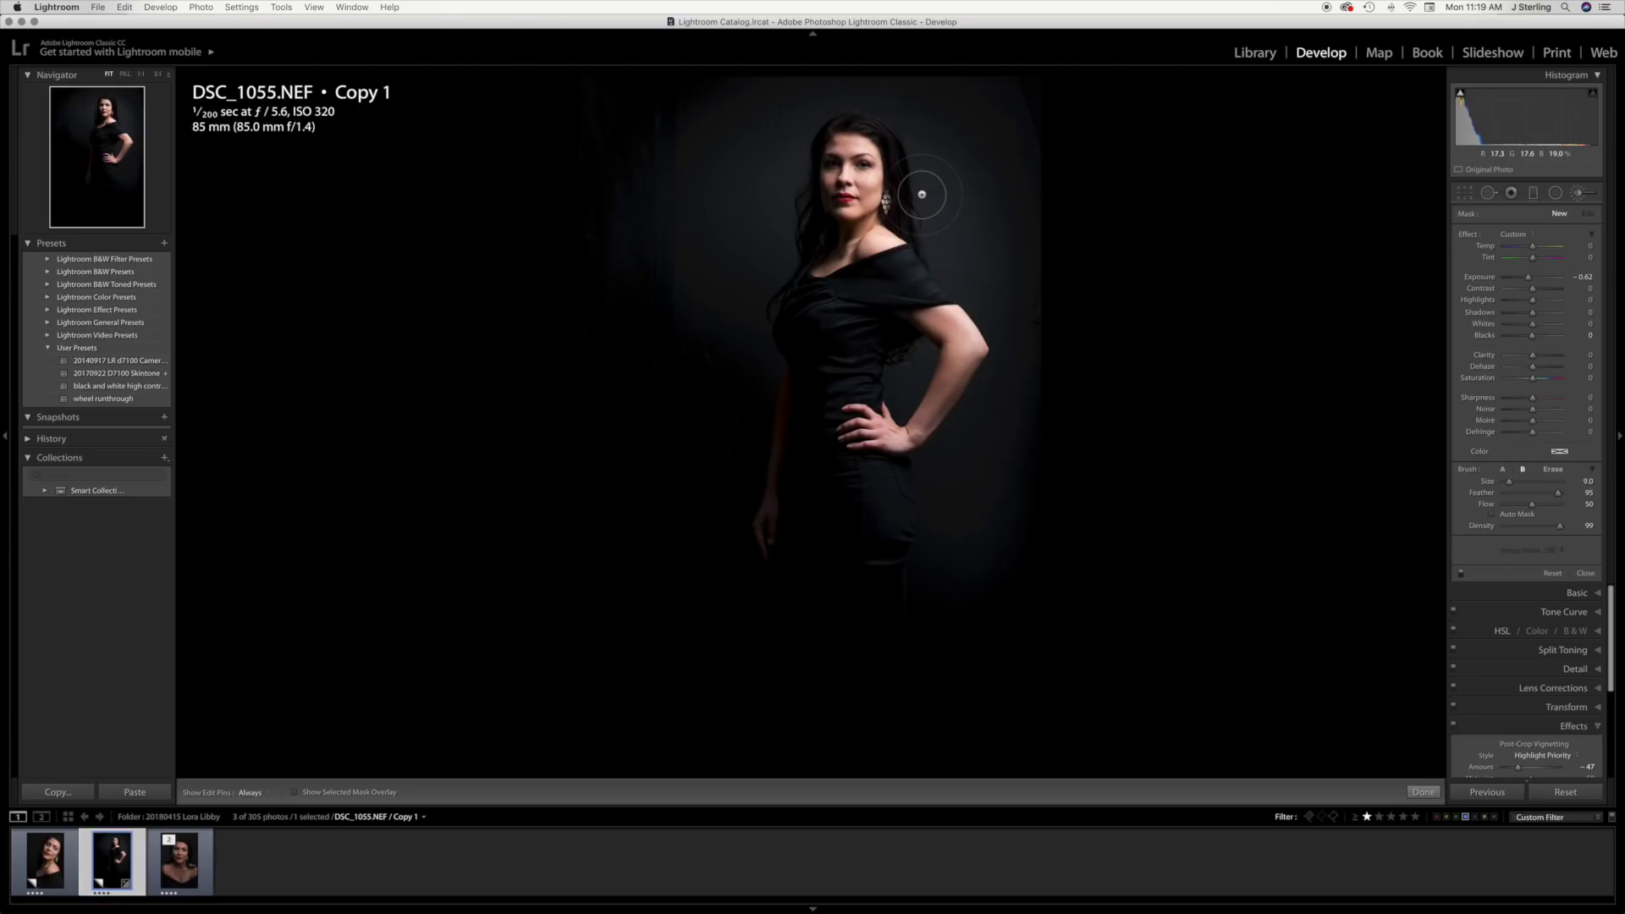
key("bracketleft")
key("bracketleft")
key("bracketleft")
key("bracketleft")
key("bracketleft")
key("bracketleft")
key("bracketleft")
key("bracketleft")
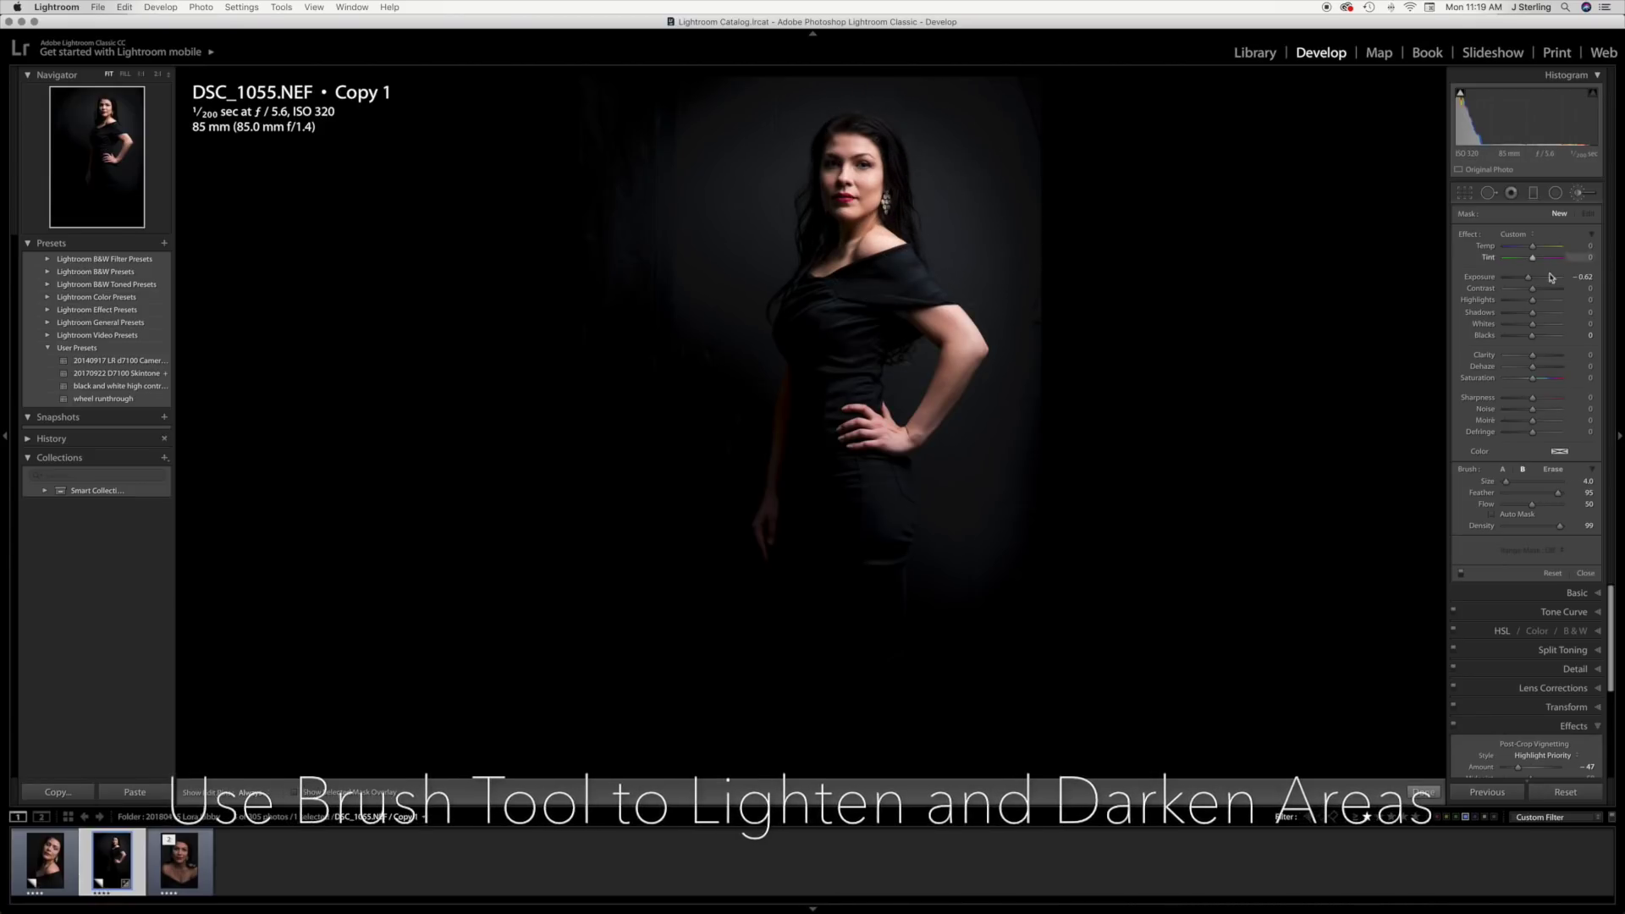
left_click_drag(1528, 276, 1544, 281)
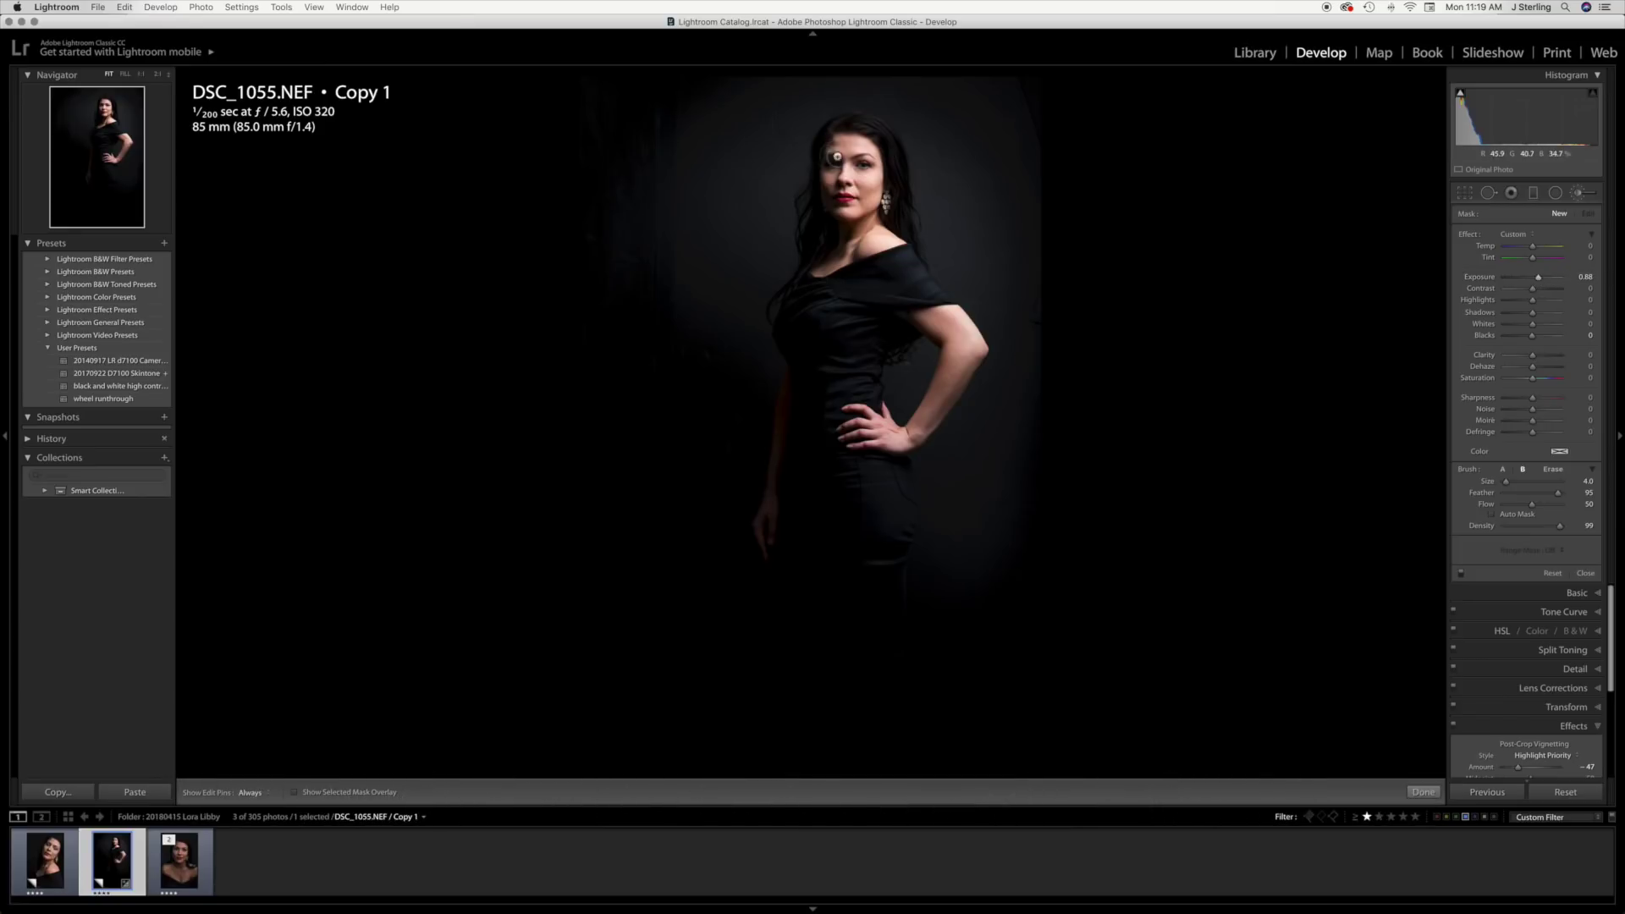
left_click_drag(832, 169, 833, 210)
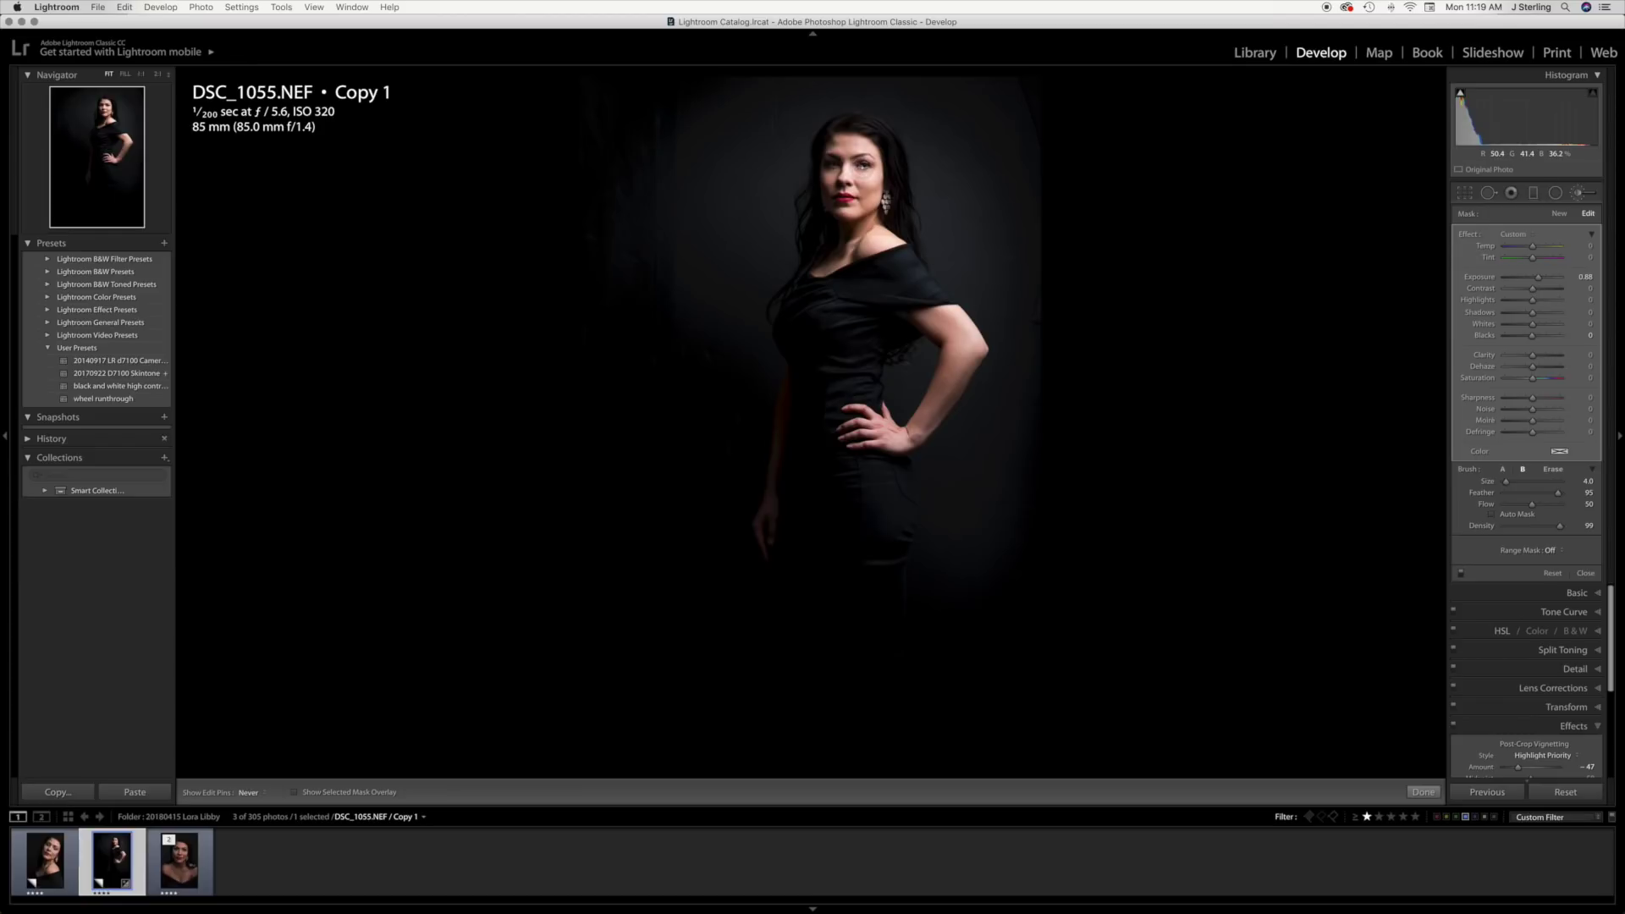
key("h")
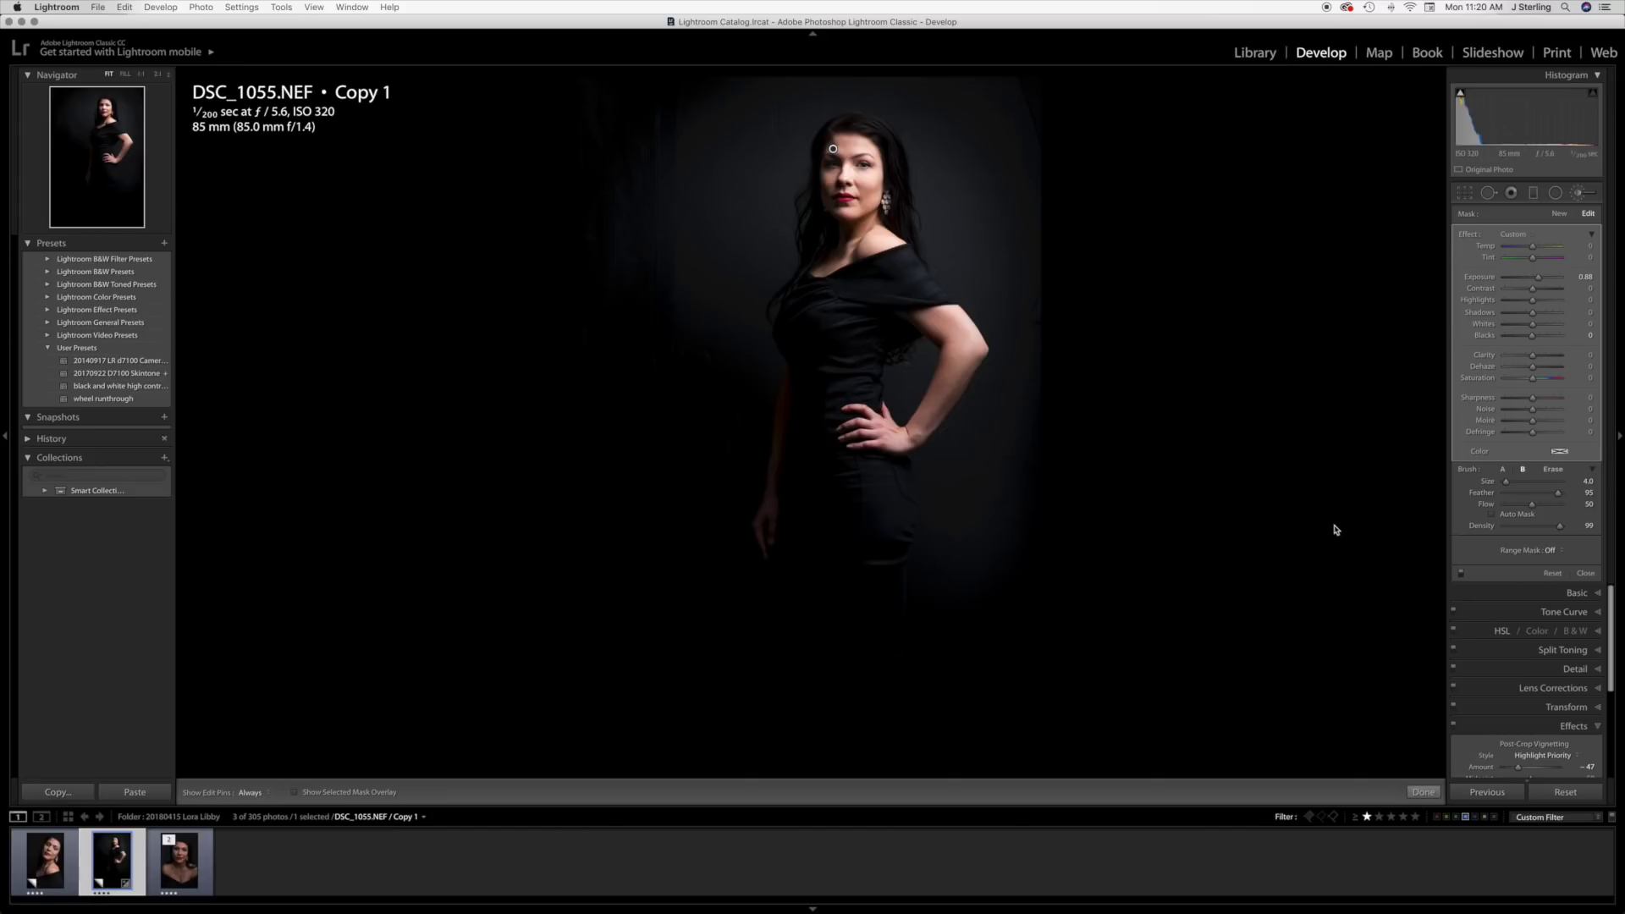
Darken the hand on the hip with a new Adjustment Brush of size 10.0 and Exposure −0.71.
left_click(1581, 194)
left_click(1581, 193)
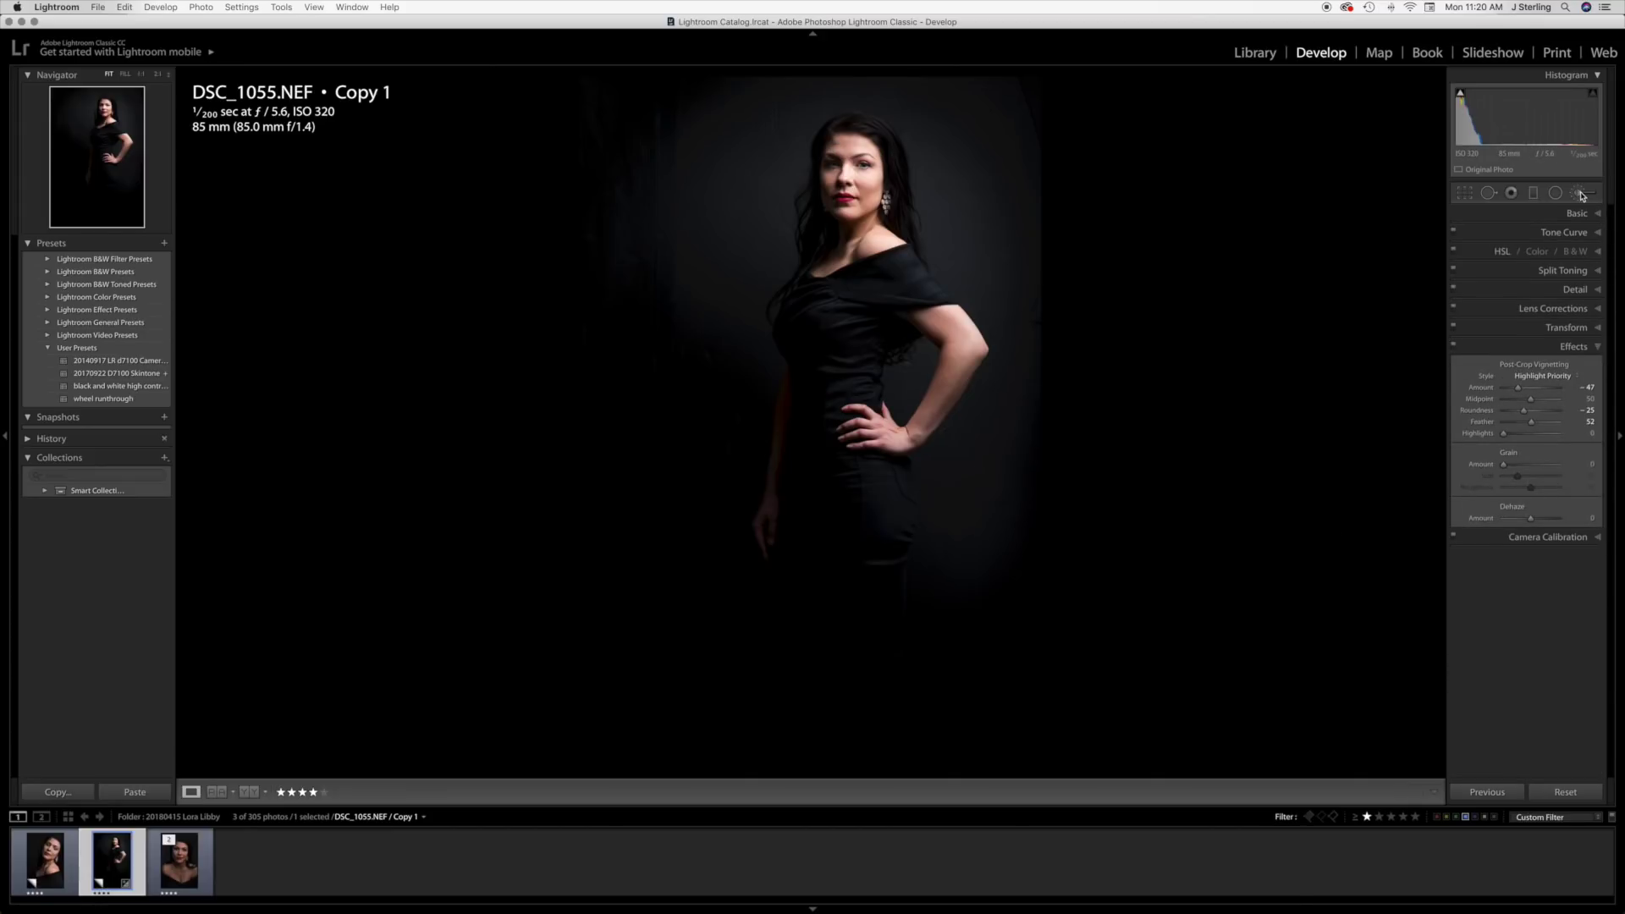
scroll(929, 469, "up", 6)
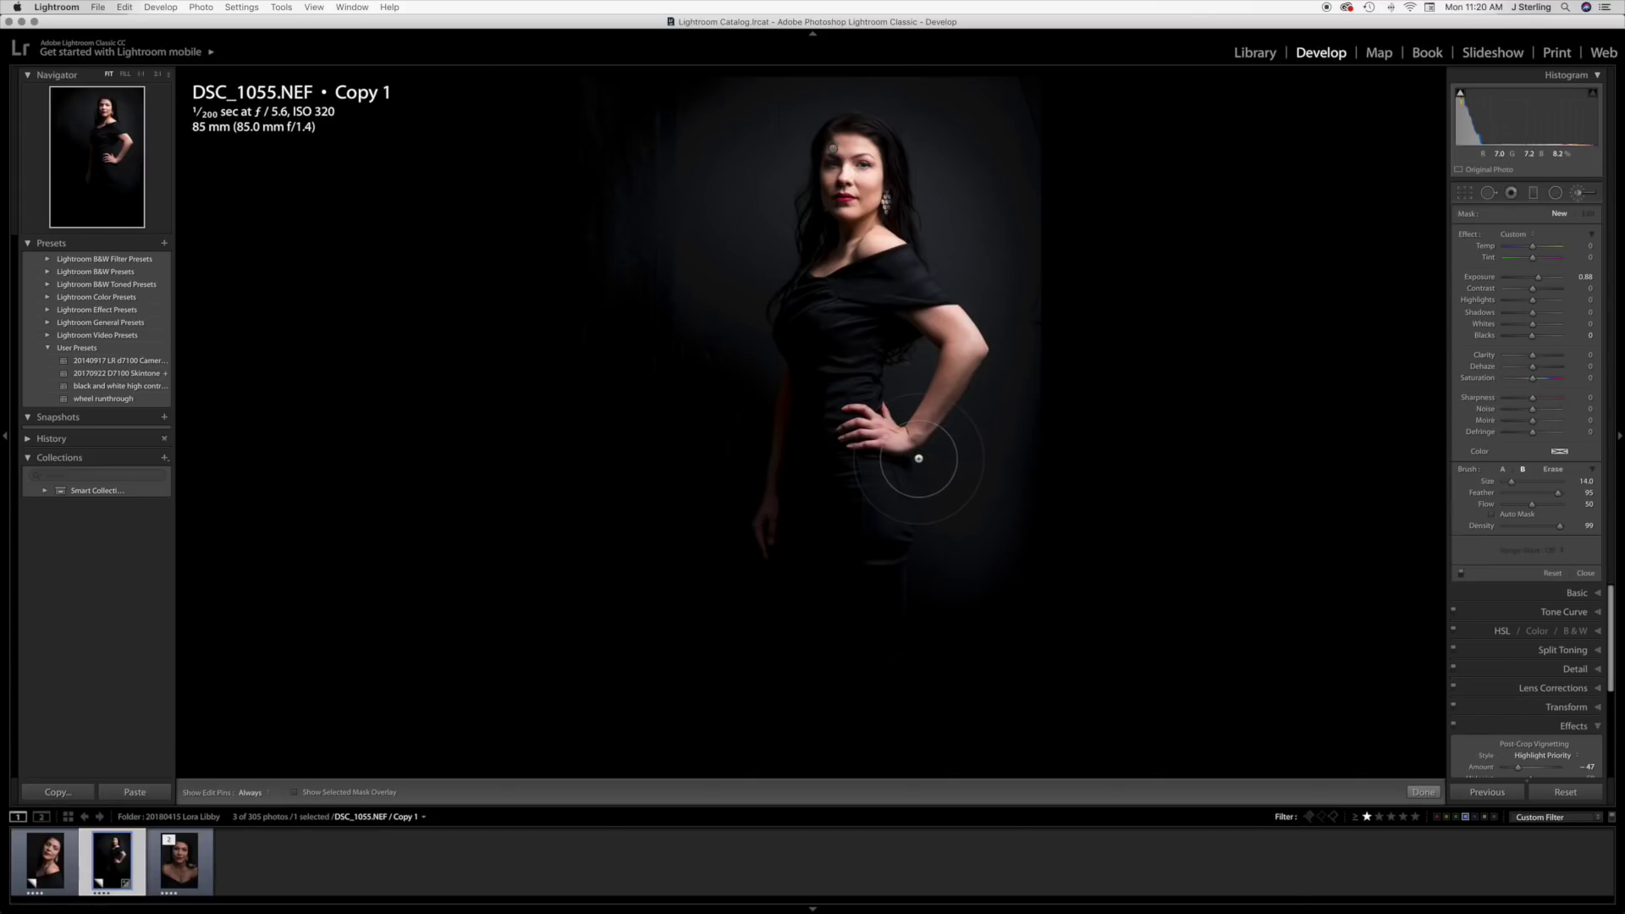
left_click_drag(1538, 277, 1528, 277)
key("h")
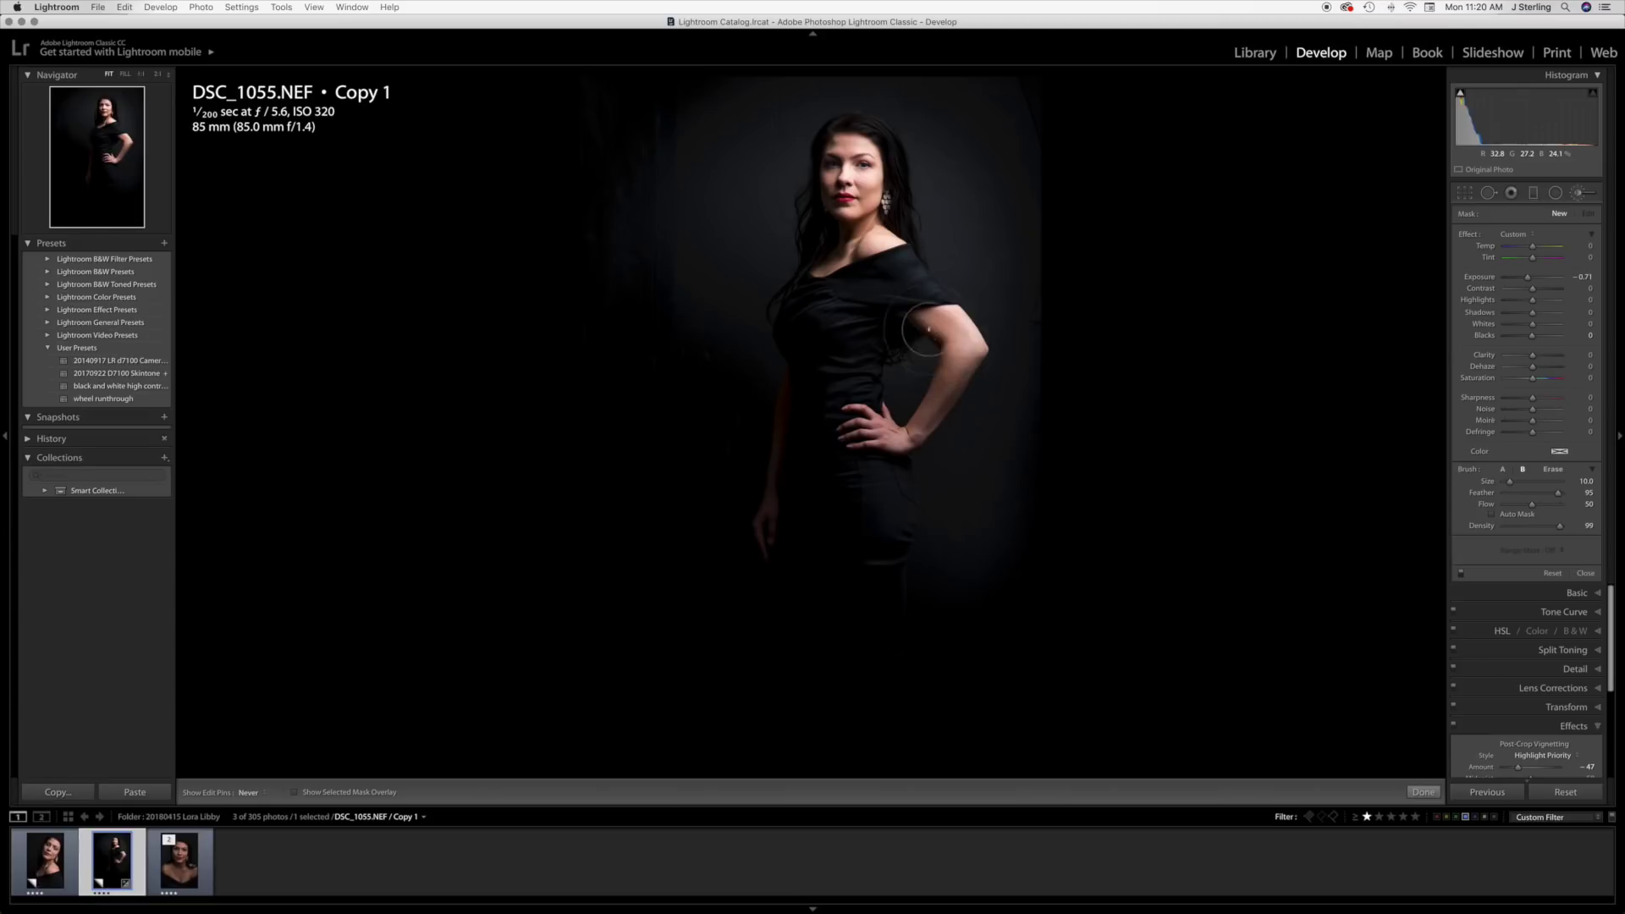
left_click(850, 425)
key("h")
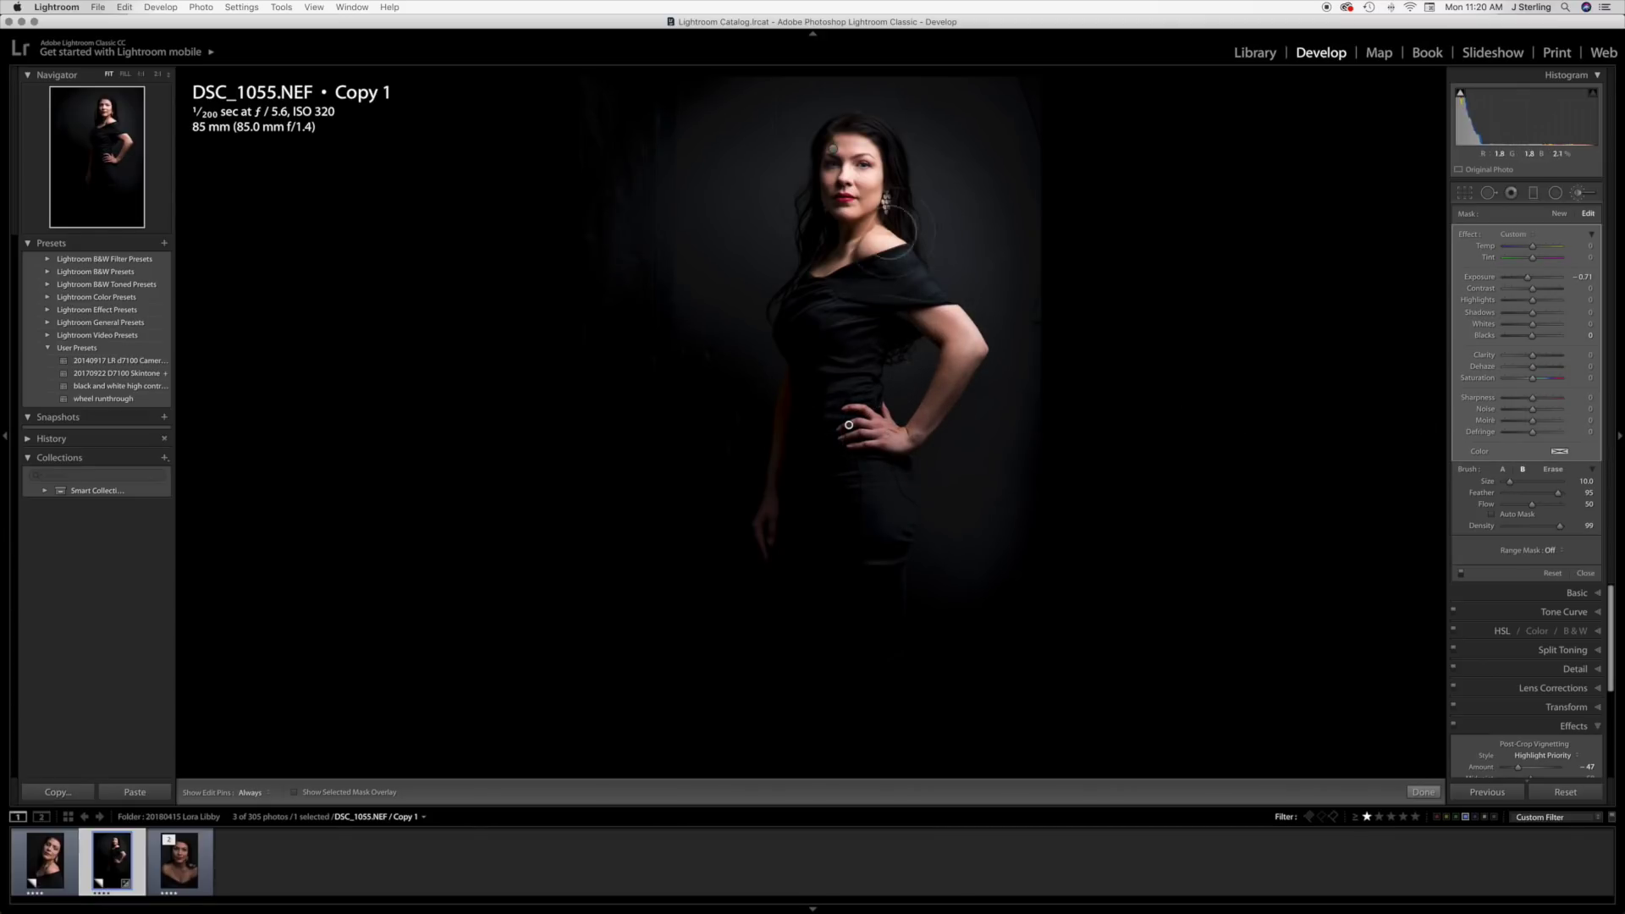
Refine the darkening brush work with a smaller brush of size 4.0, check it with the edit pins hidden, and finish brushing.
key("bracketleft")
key("bracketleft")
key("h")
key("h")
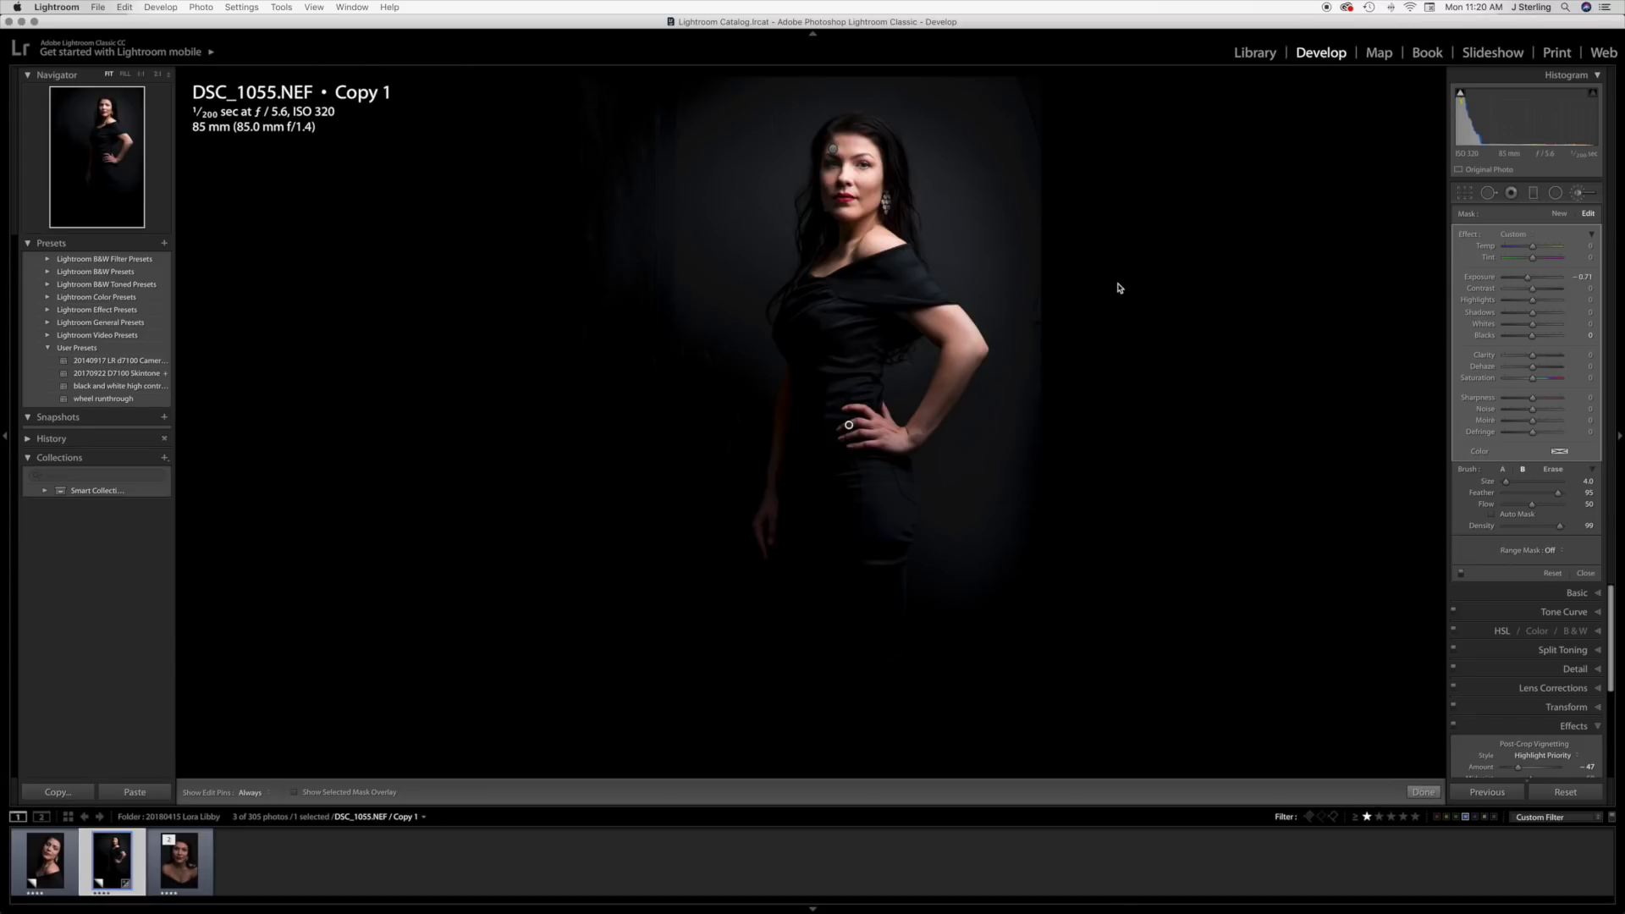
key("h")
key("h")
key("bracketright")
key("bracketright")
left_click(1586, 574)
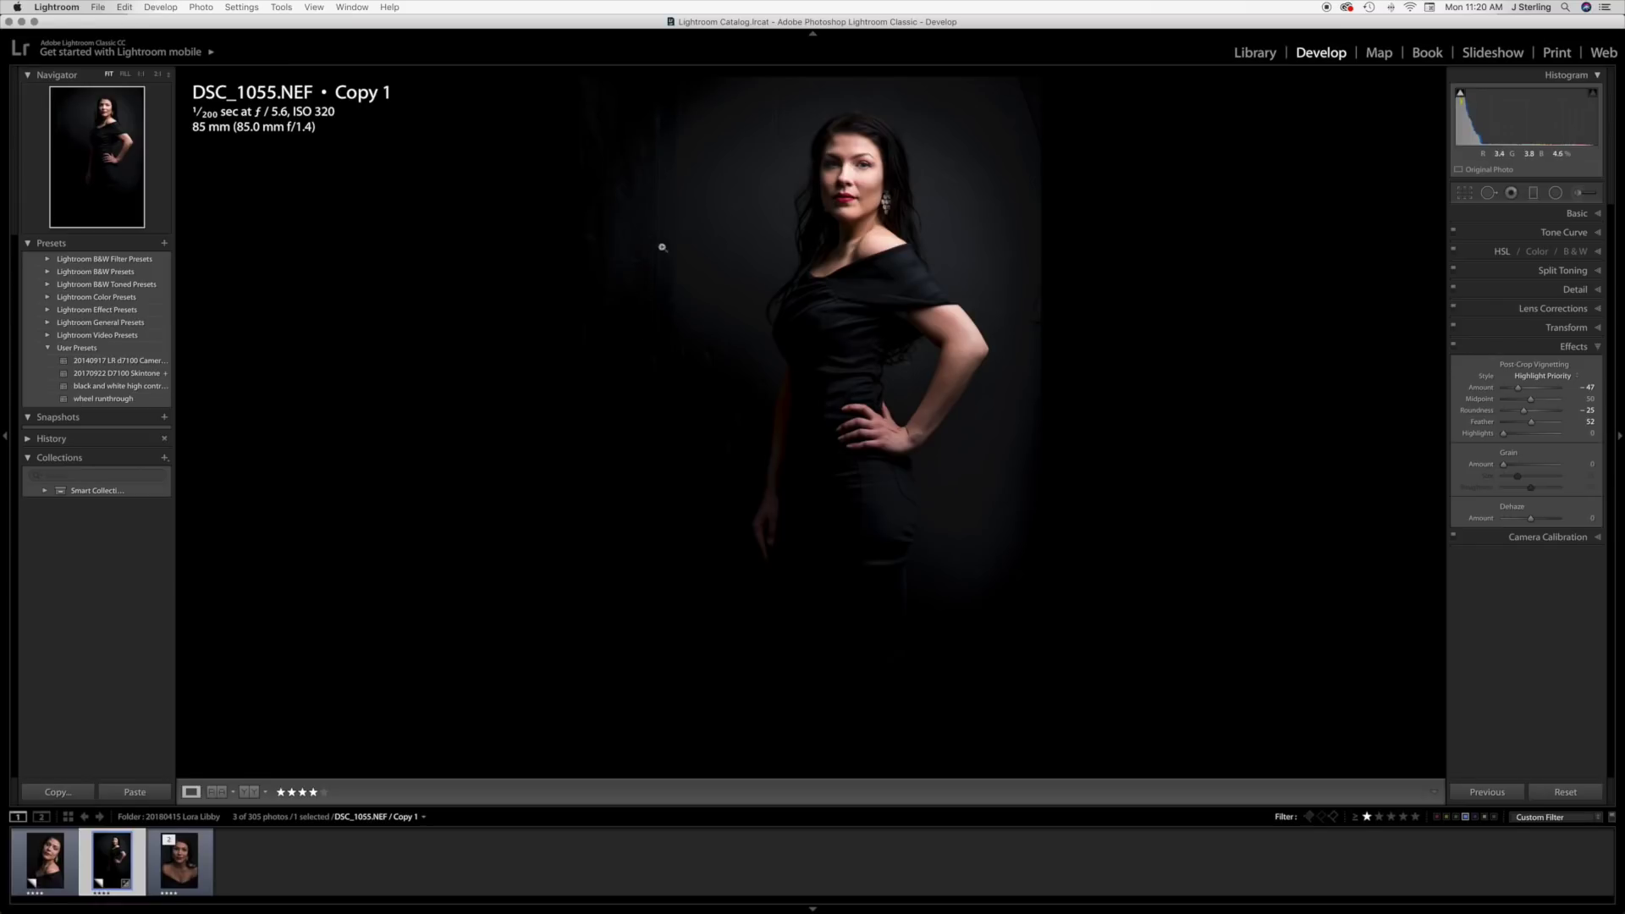
Darken the backdrop on the side opposite the bent arm with a vertical Graduated Filter at Exposure −1.97, ending beside the woman's hair.
left_click(1533, 193)
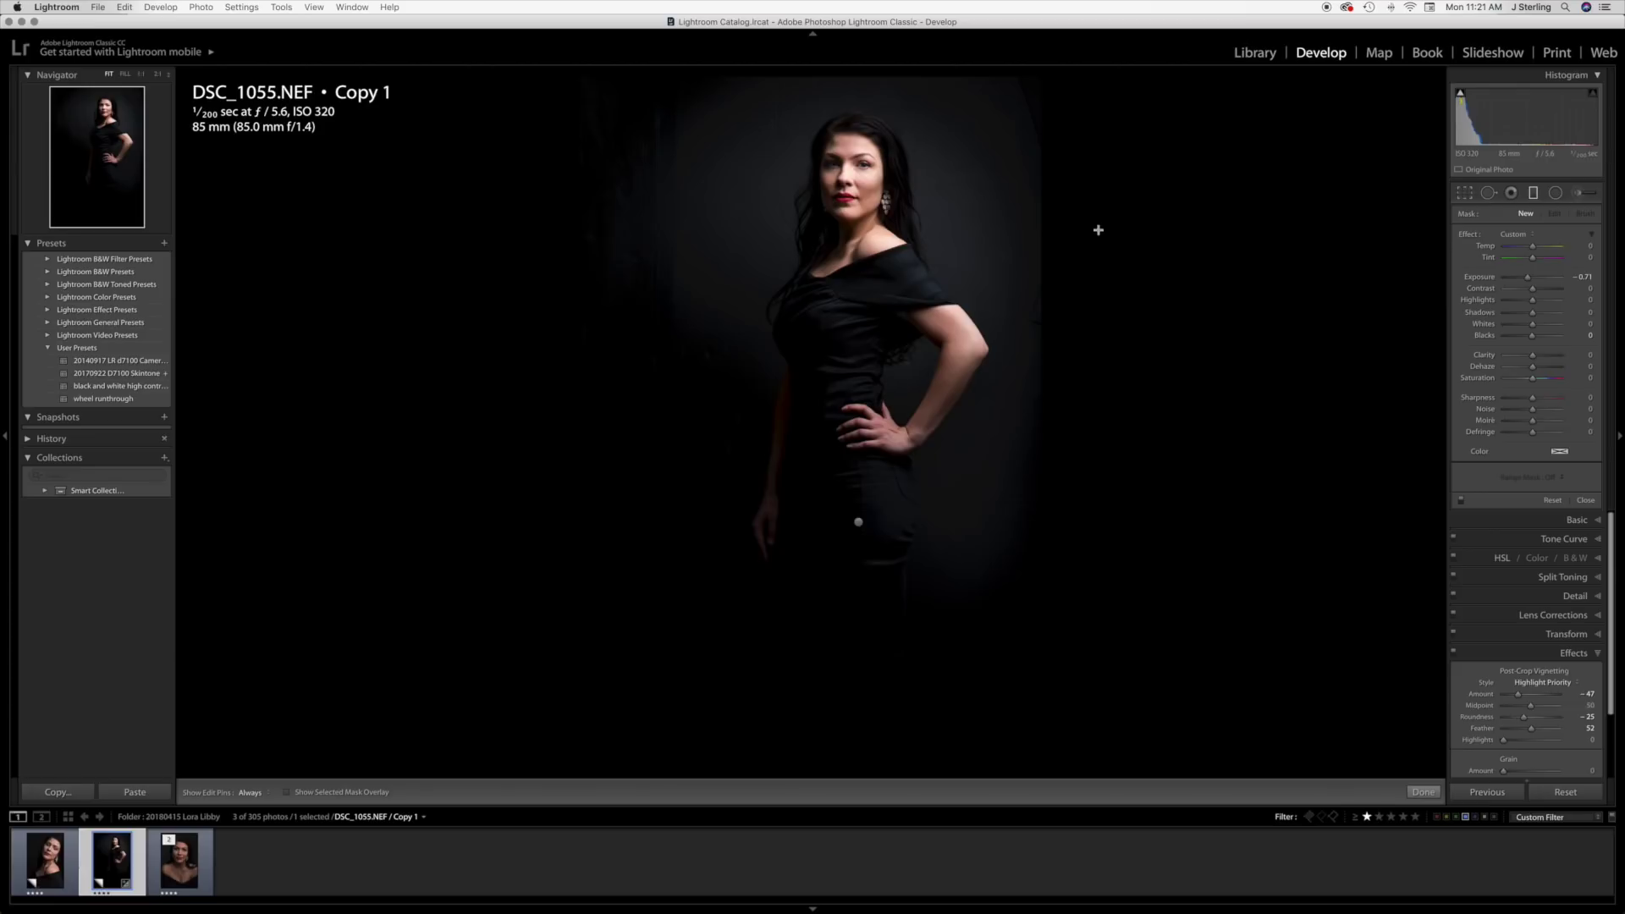
left_click_drag(627, 289, 803, 289)
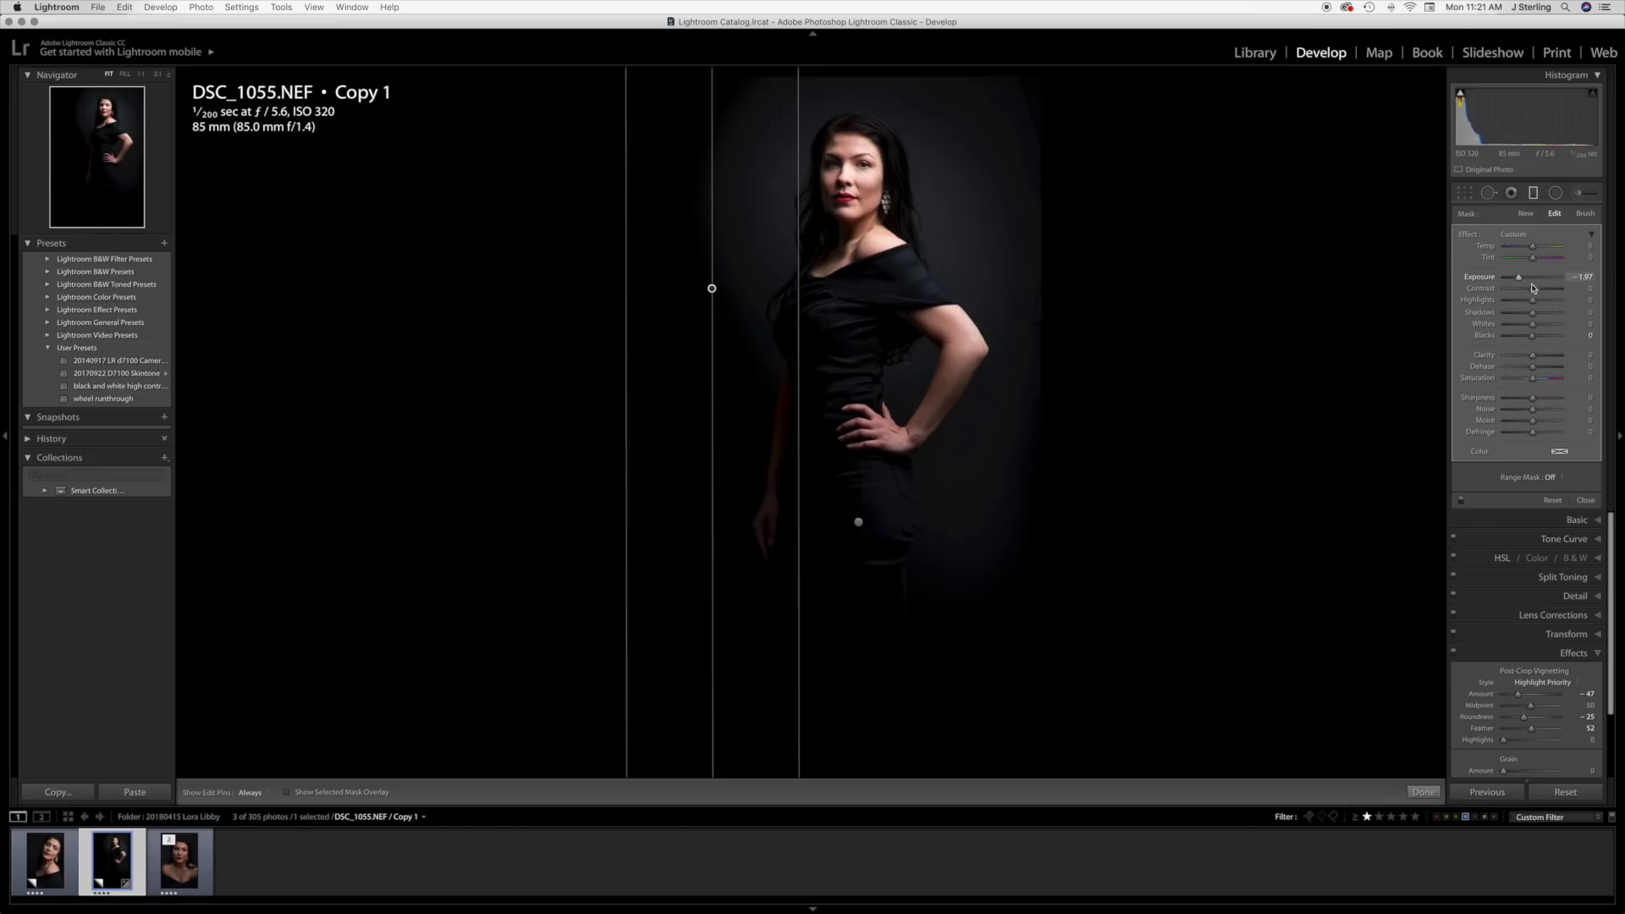
left_click(1587, 501)
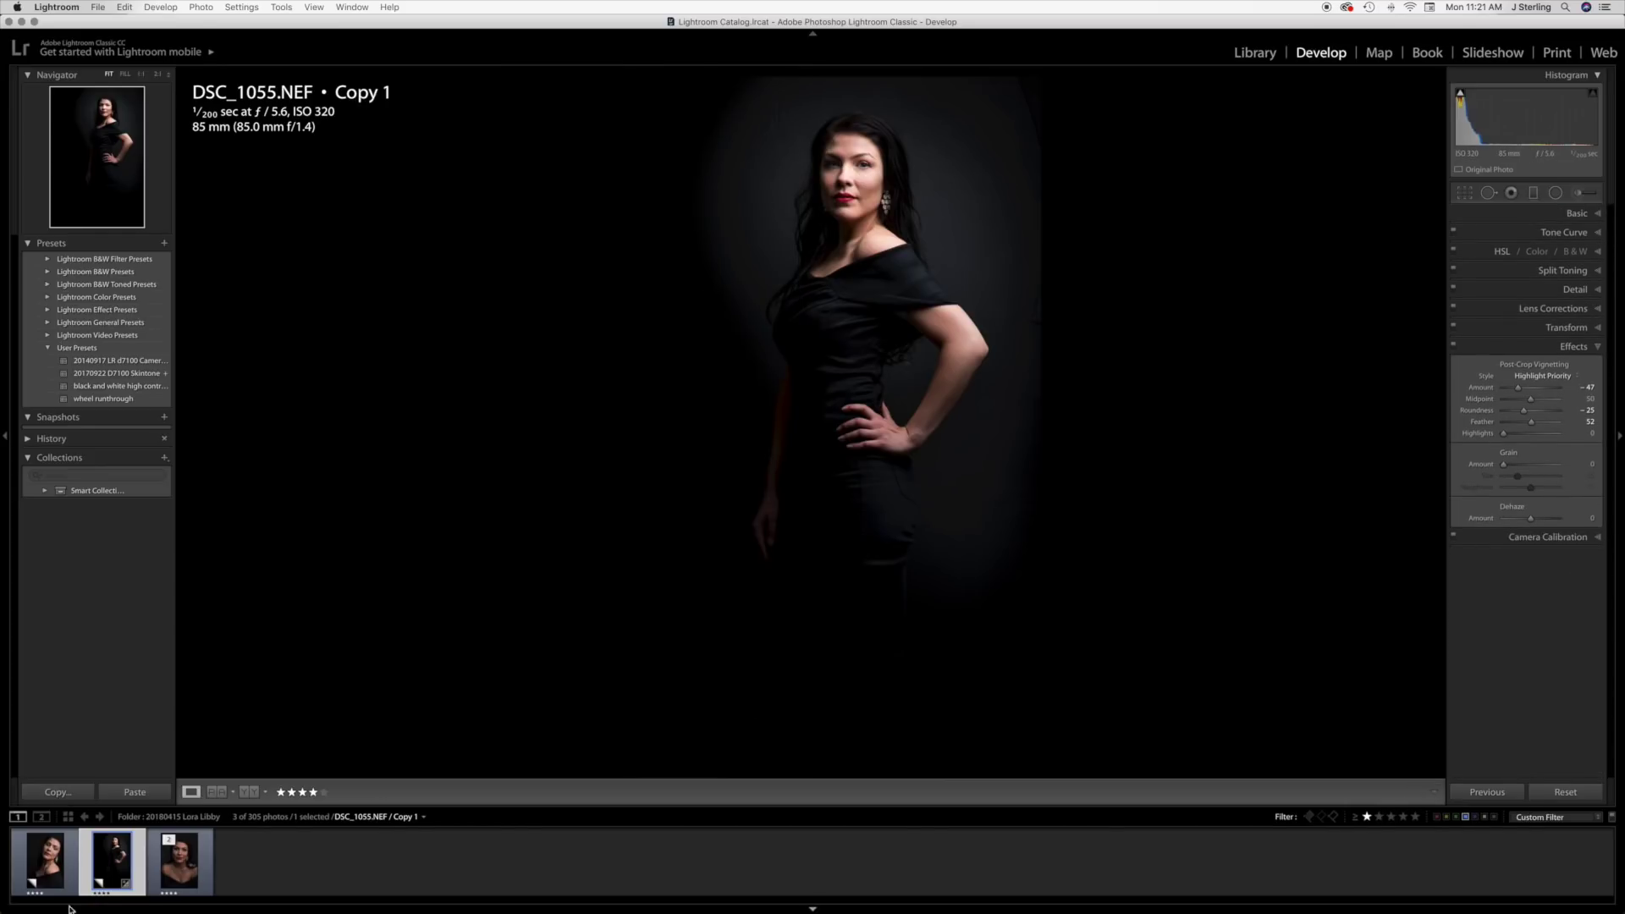
Open the close-up portrait DSC_1043.NEF Copy 2, inspect the face at full magnification, and convert the photo to black and white.
left_click(47, 862)
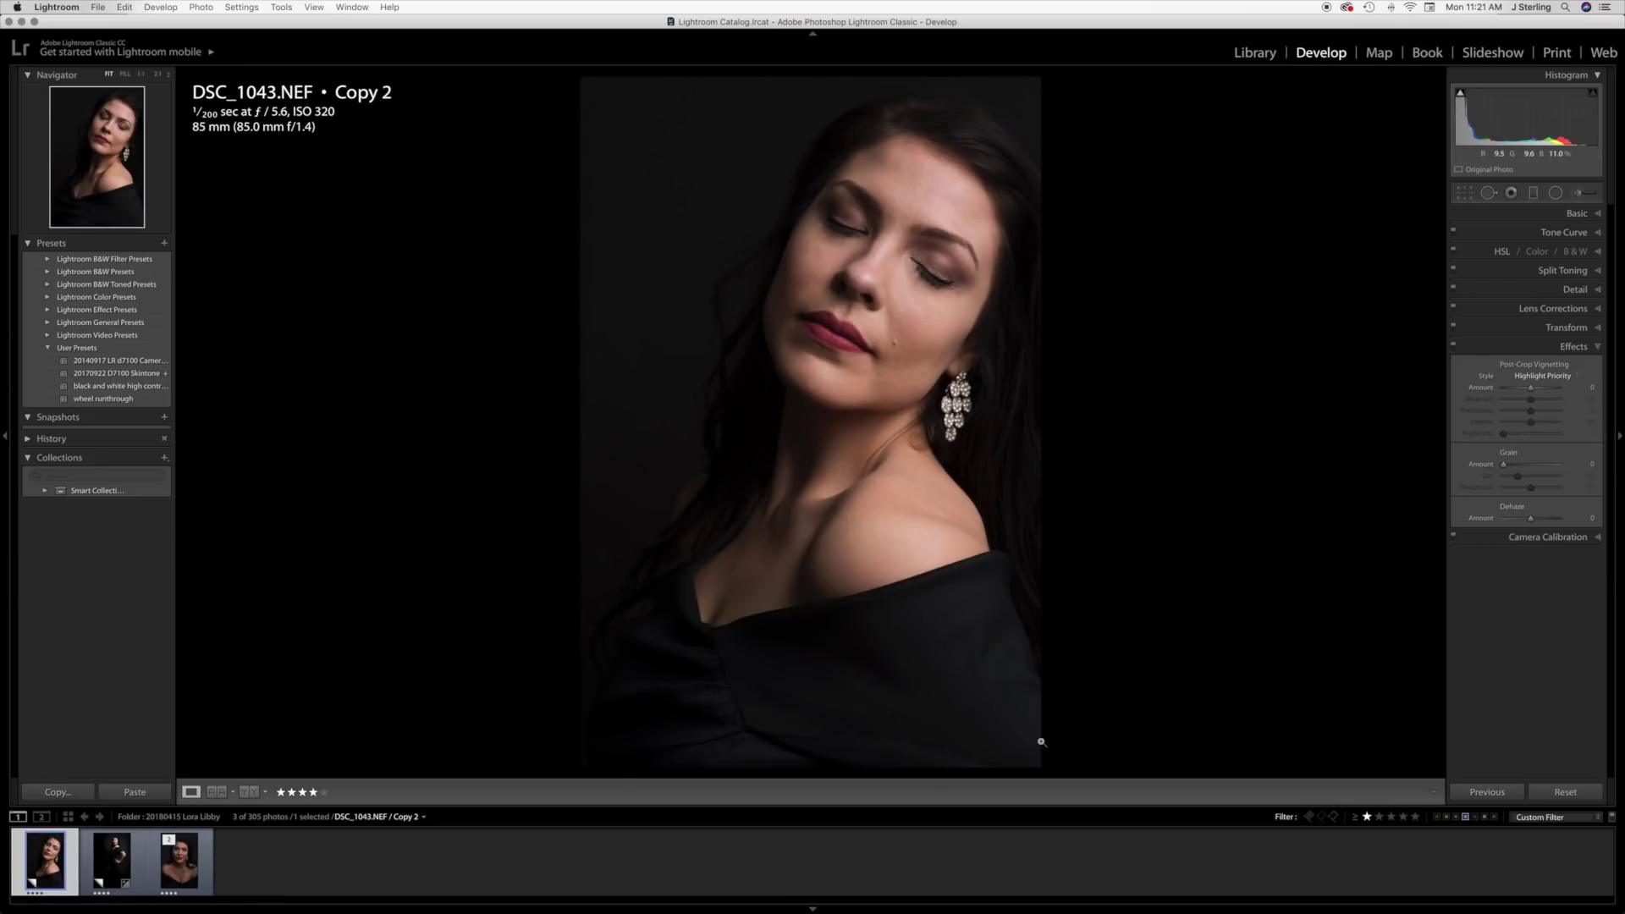
left_click(884, 291)
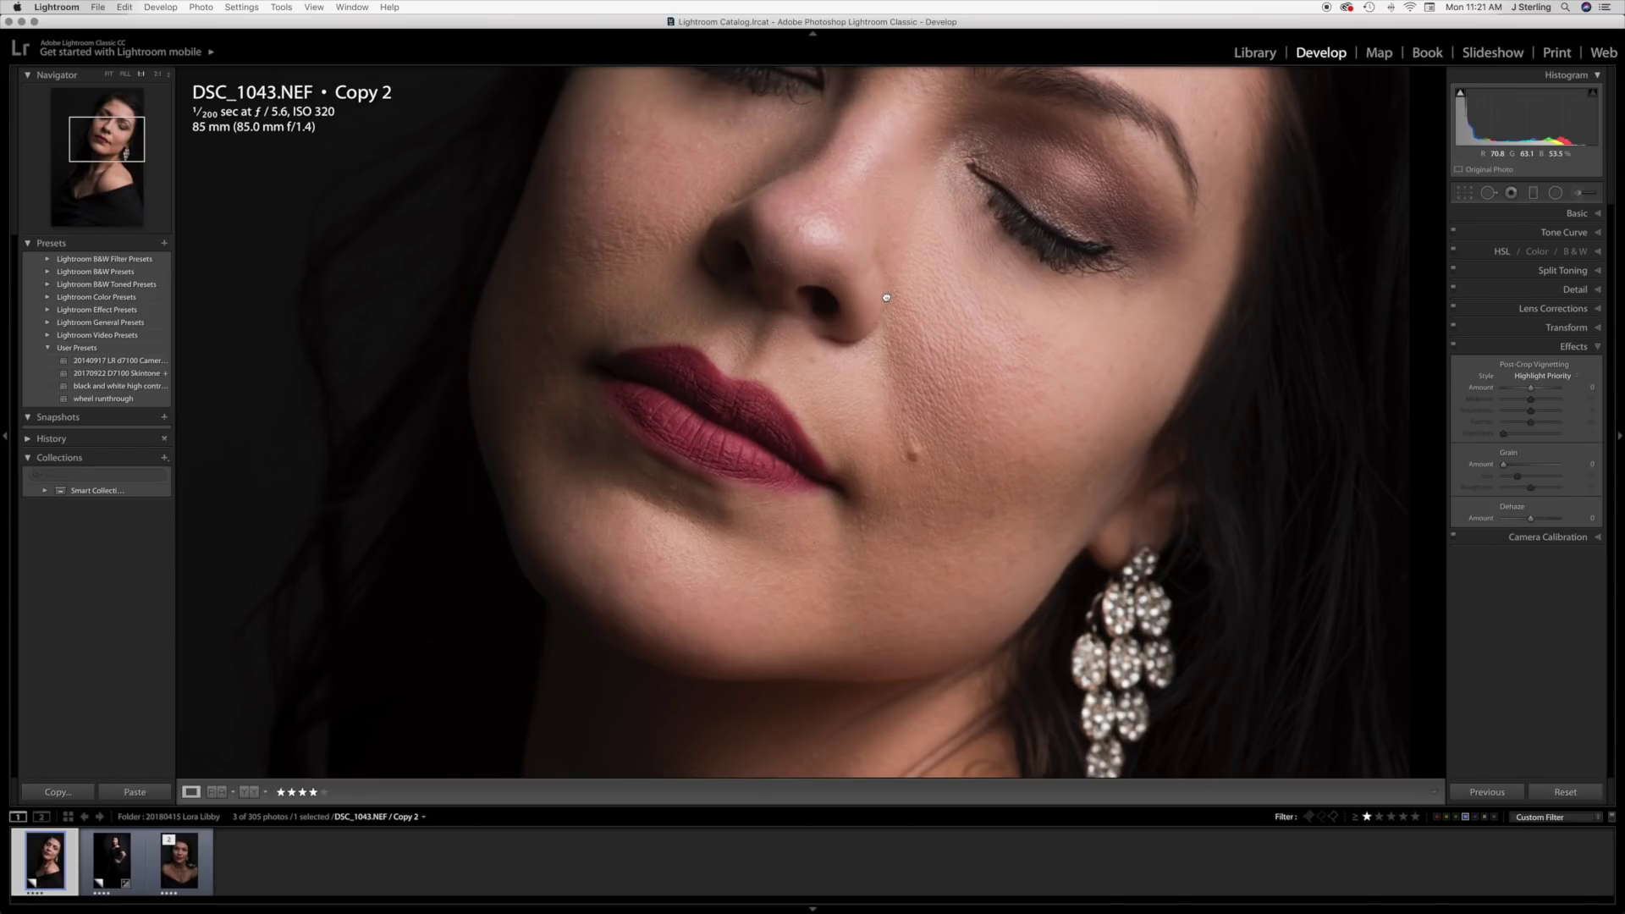
left_click(1117, 391)
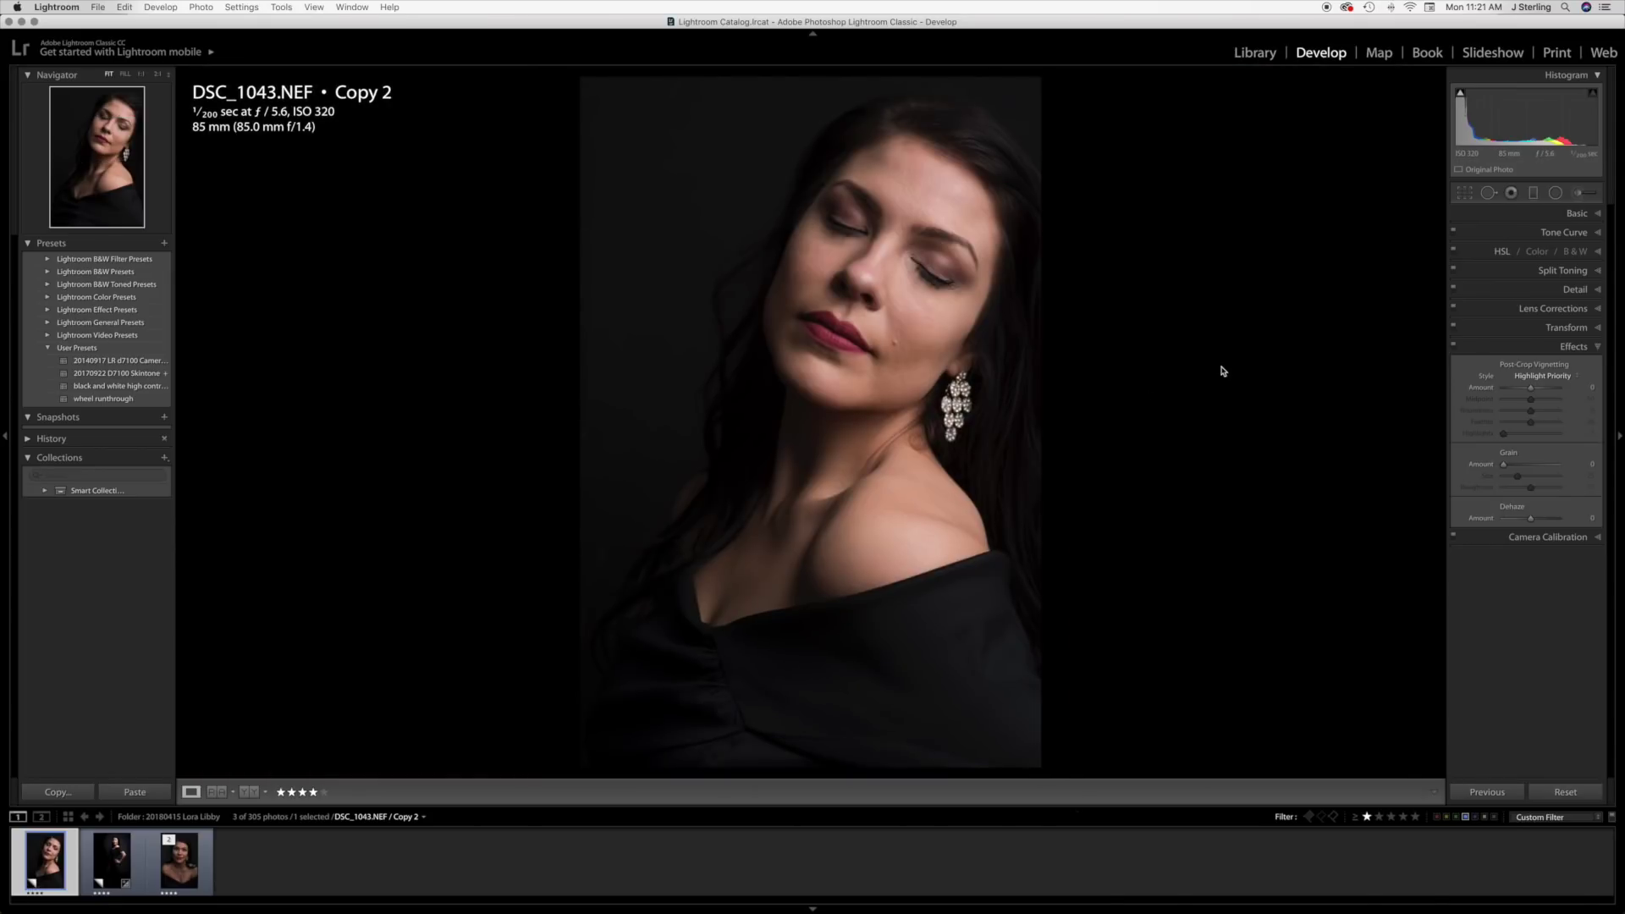
key("v")
Set the black-and-white portrait's Exposure to +0.40, Highlights to −2, Shadows to +33 and Blacks to −55.
left_click(1584, 214)
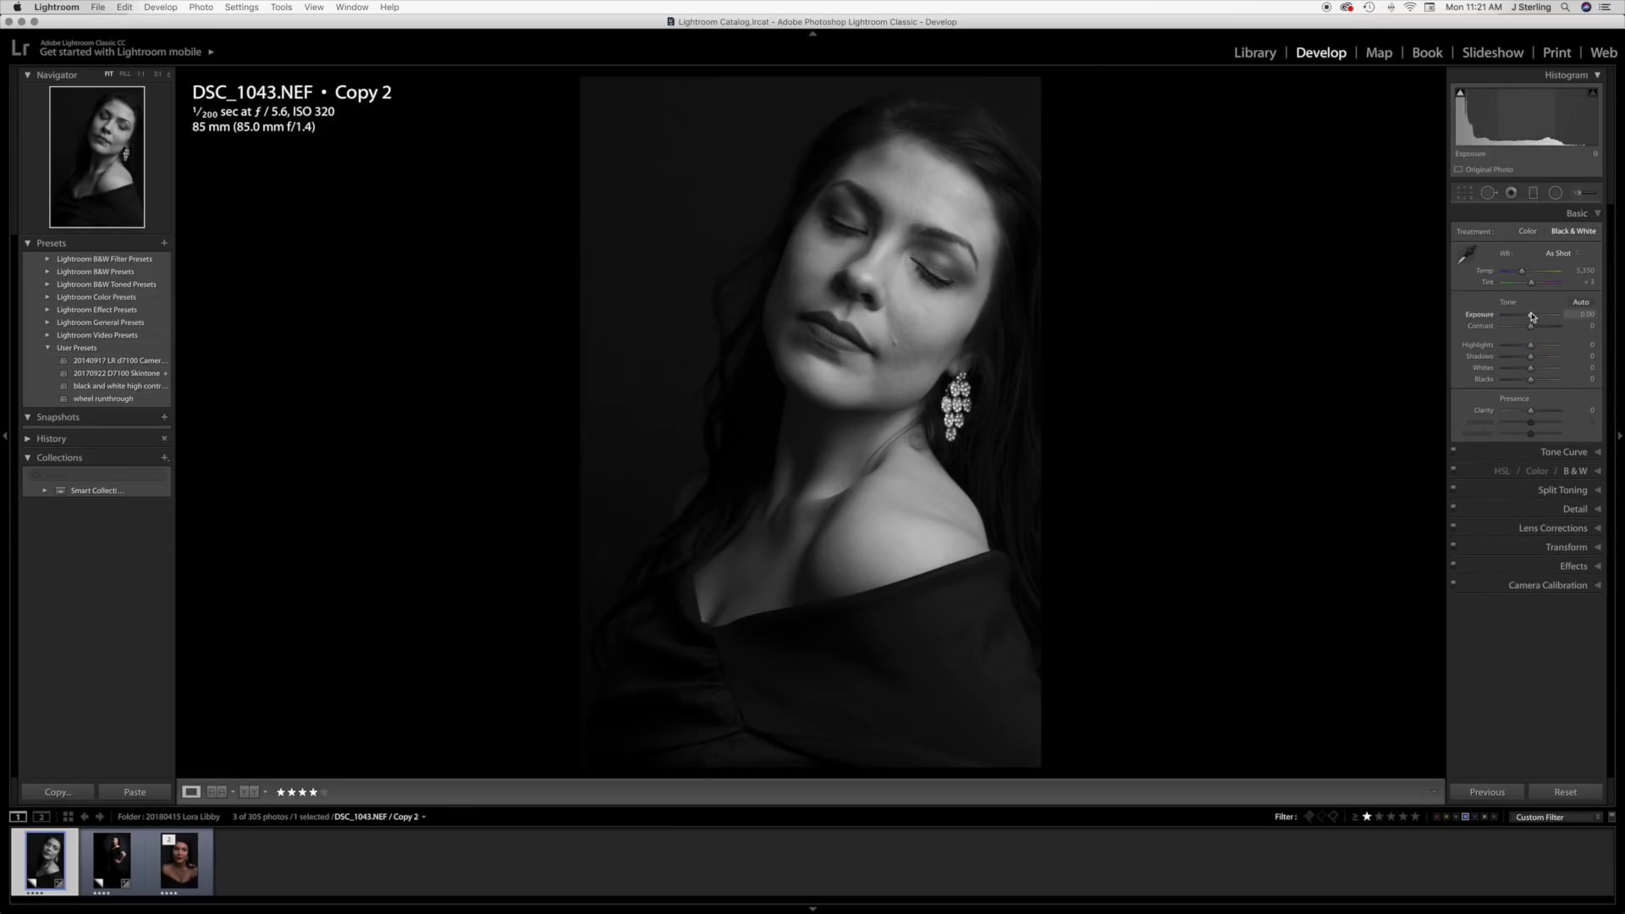
left_click_drag(1544, 318, 1515, 382)
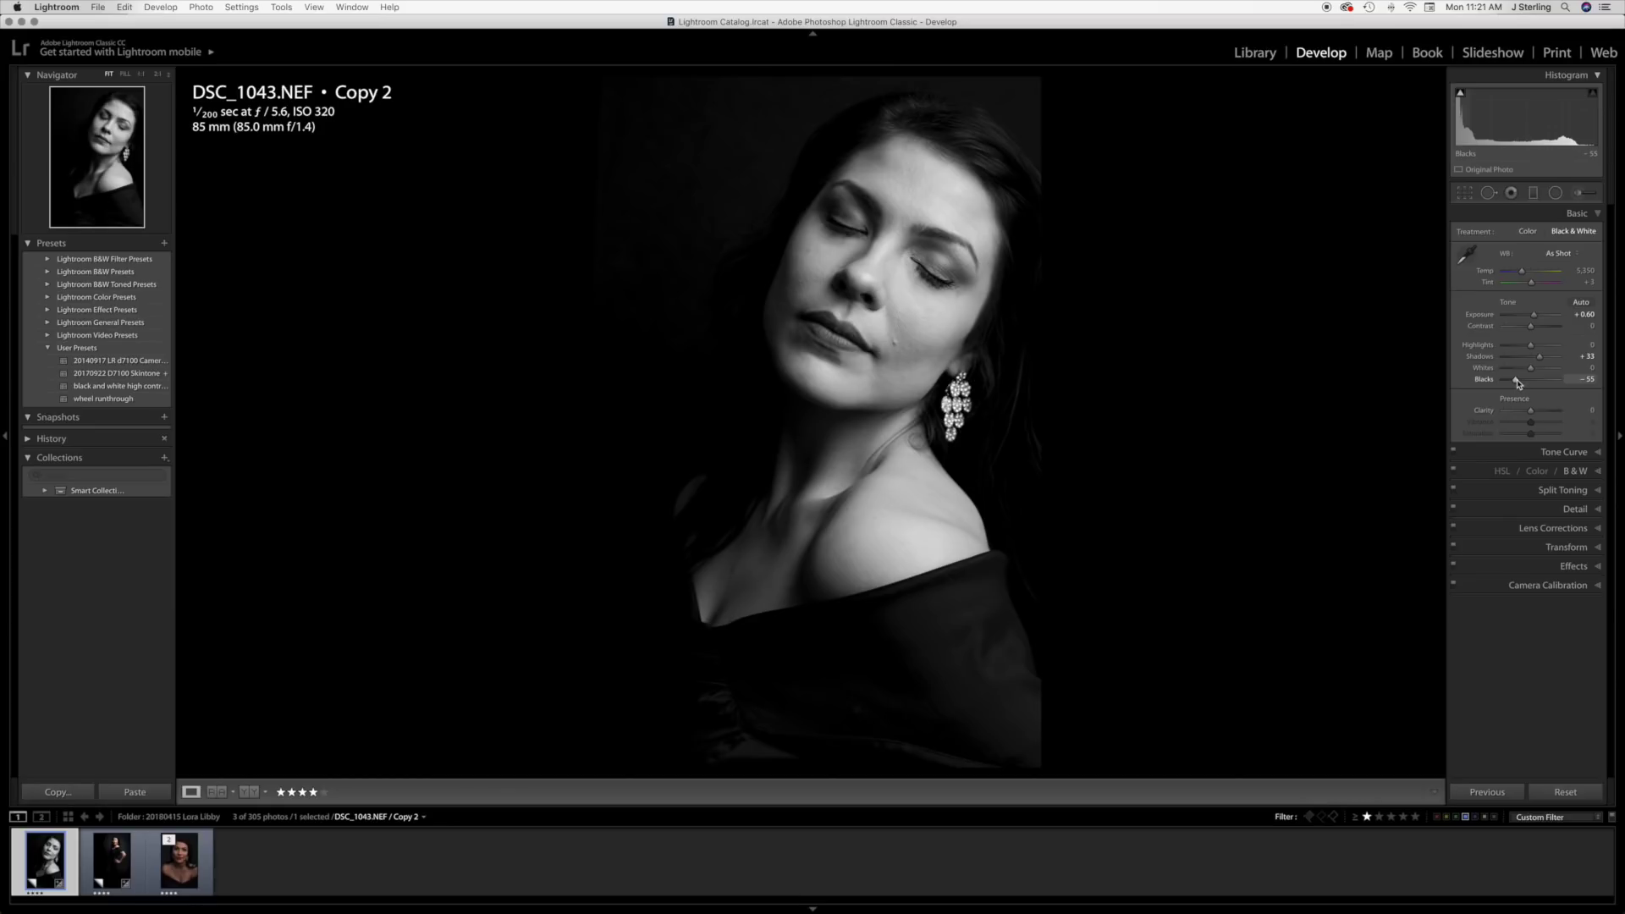
mouse_move(1530, 345)
left_mouse_down()
mouse_move(1551, 346)
mouse_move(1501, 347)
mouse_move(1530, 348)
left_mouse_up()
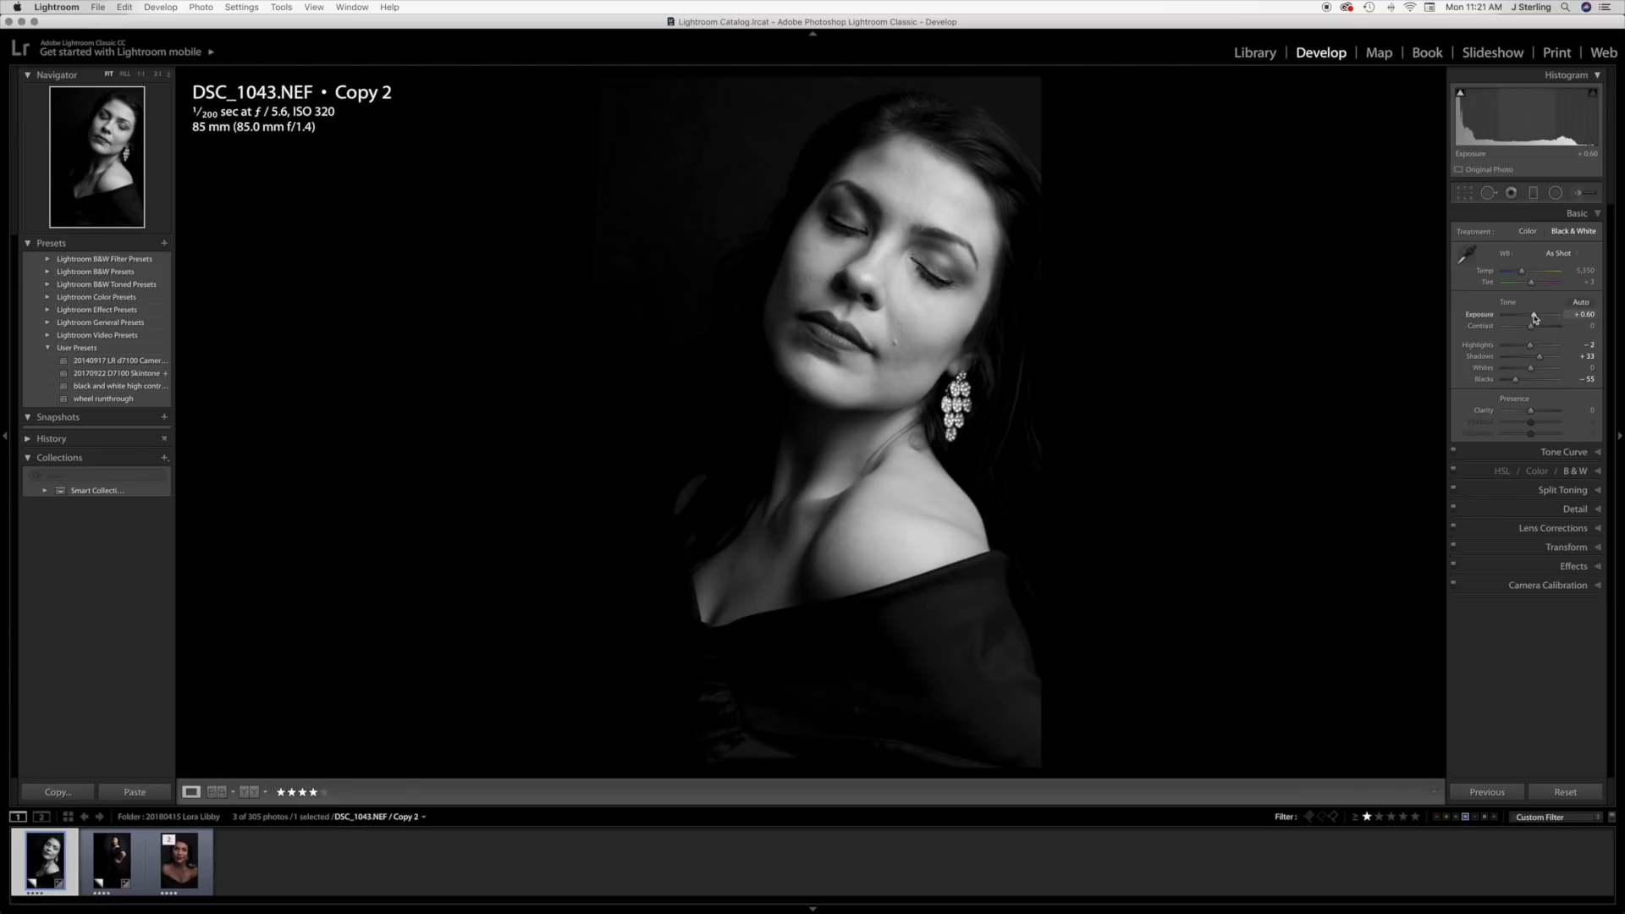
left_click_drag(1533, 315, 1531, 318)
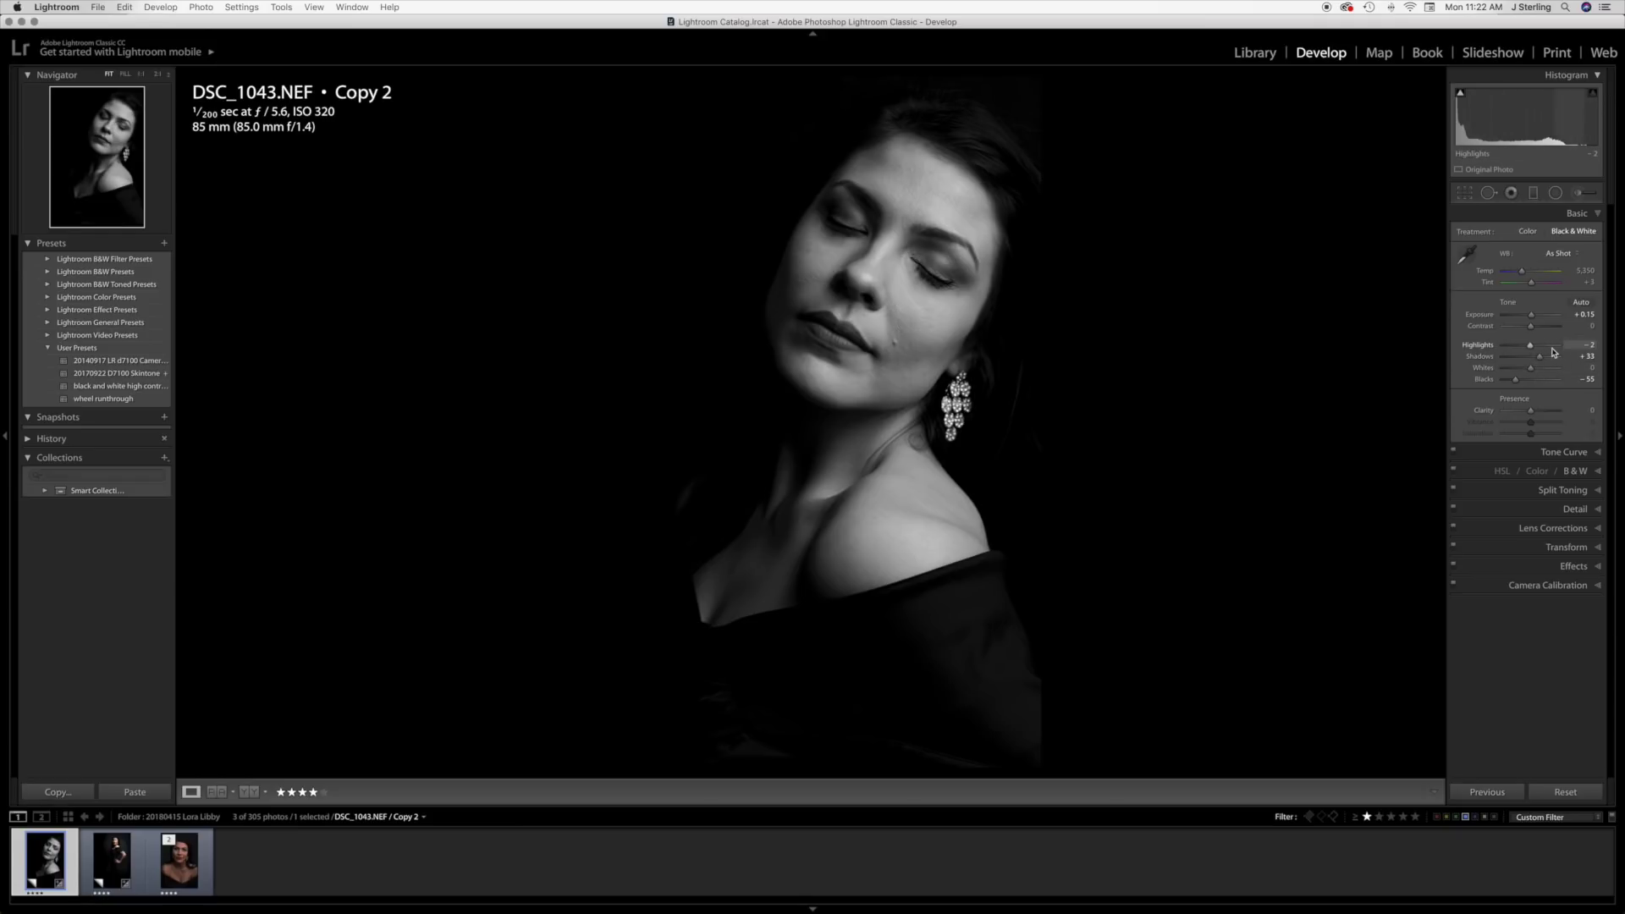
key("Down")
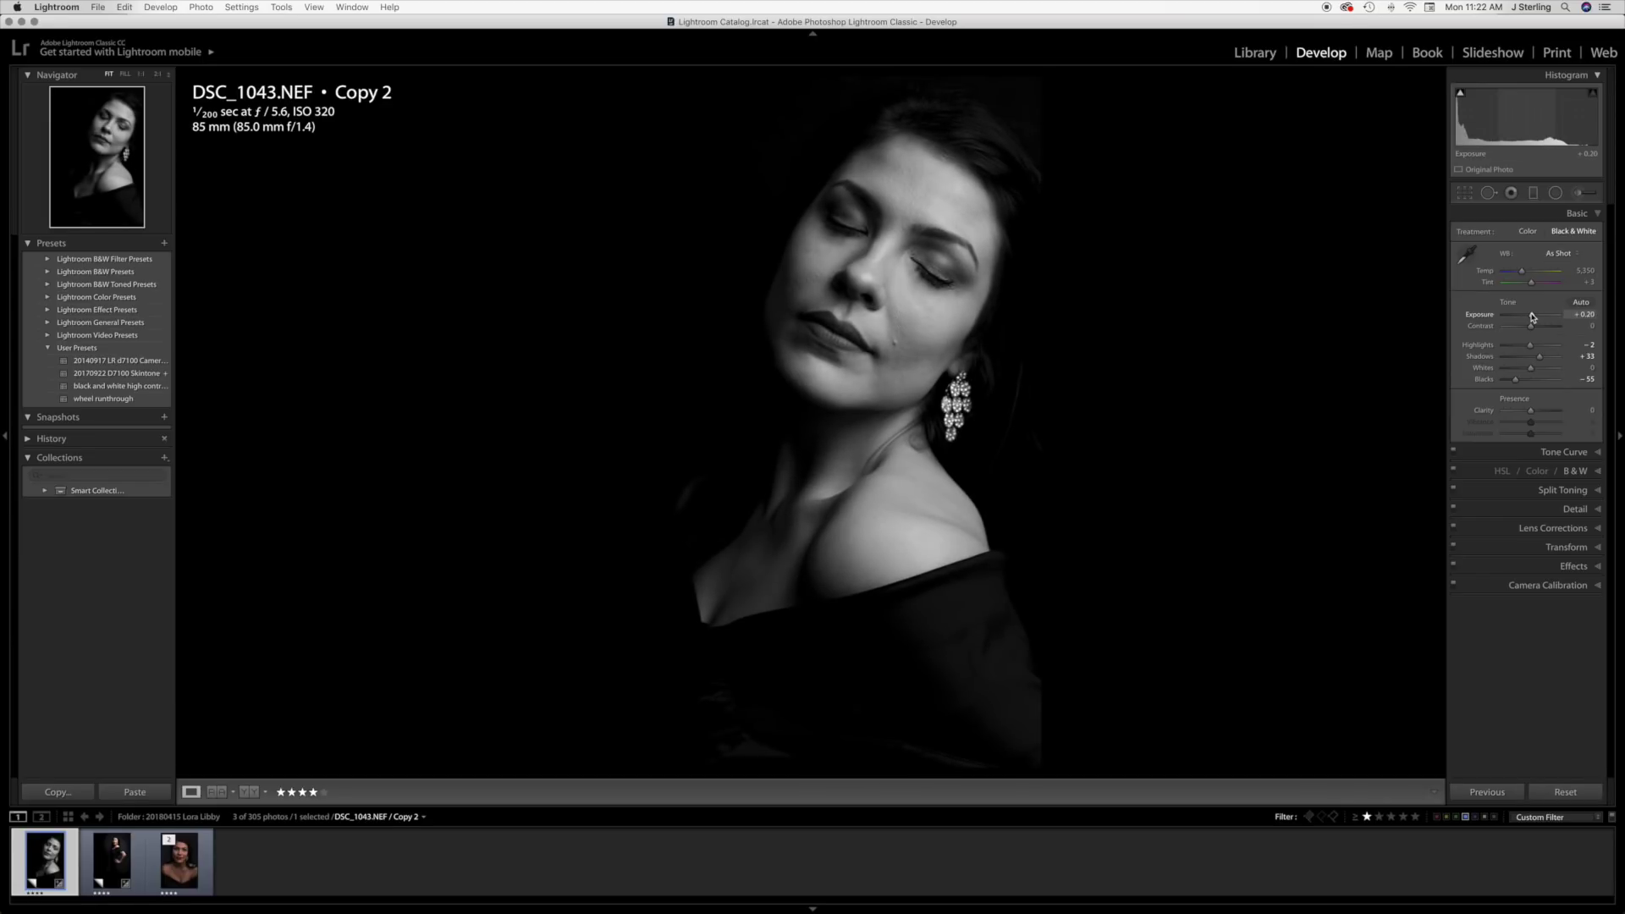
key("Up")
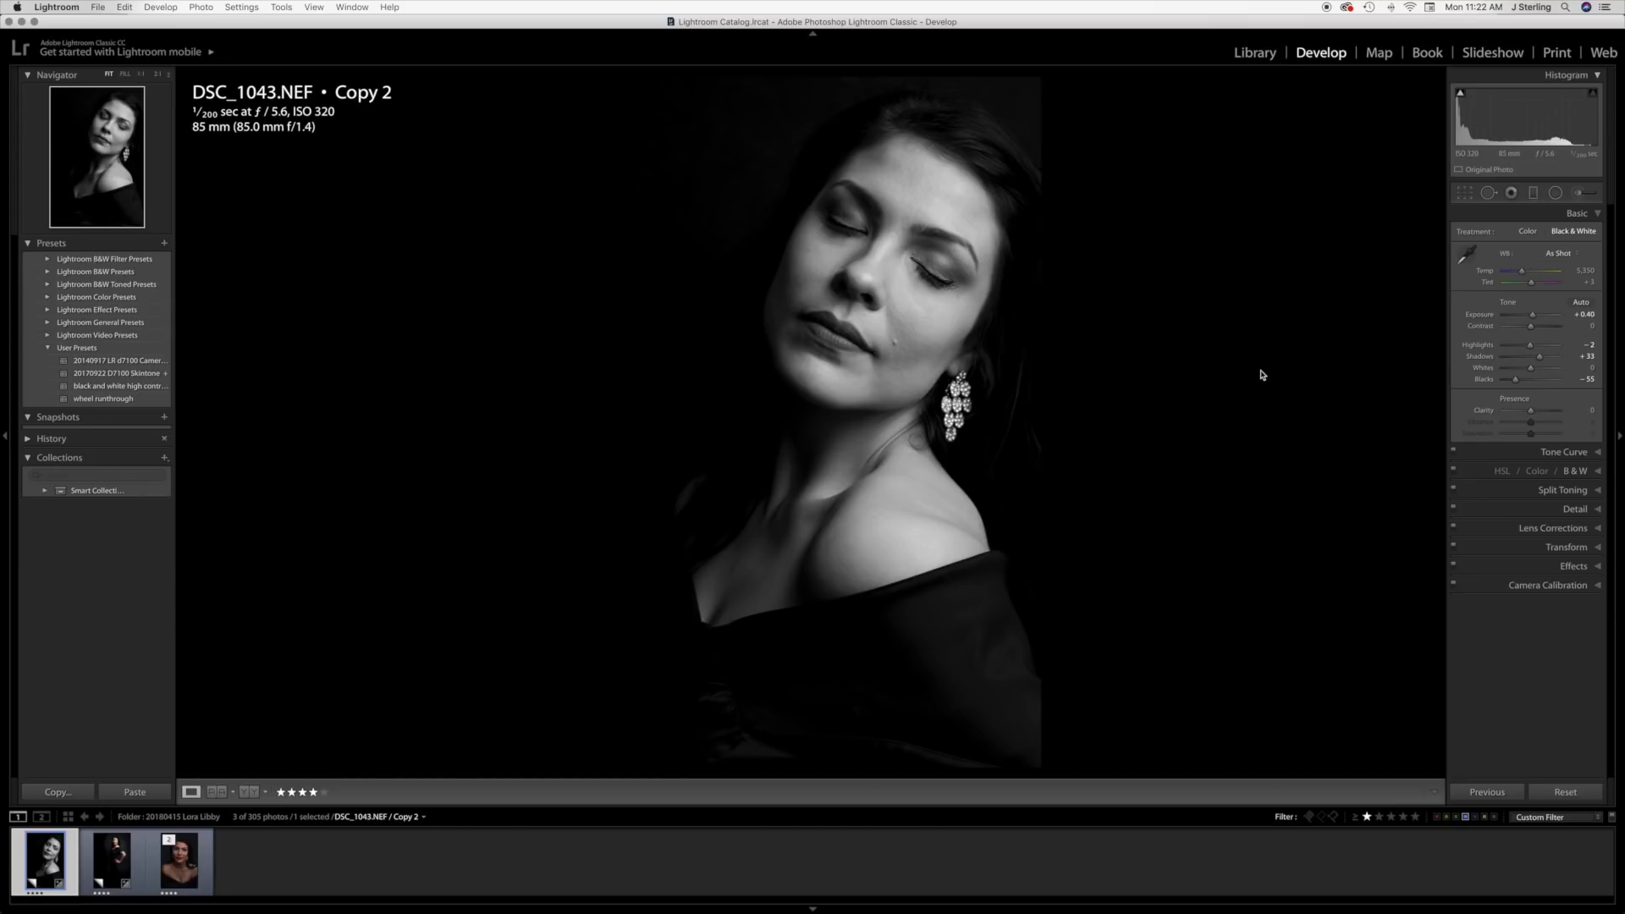
Add a slight post-crop vignette with an Amount of −5.
left_click(1575, 565)
left_click_drag(1530, 387, 1531, 389)
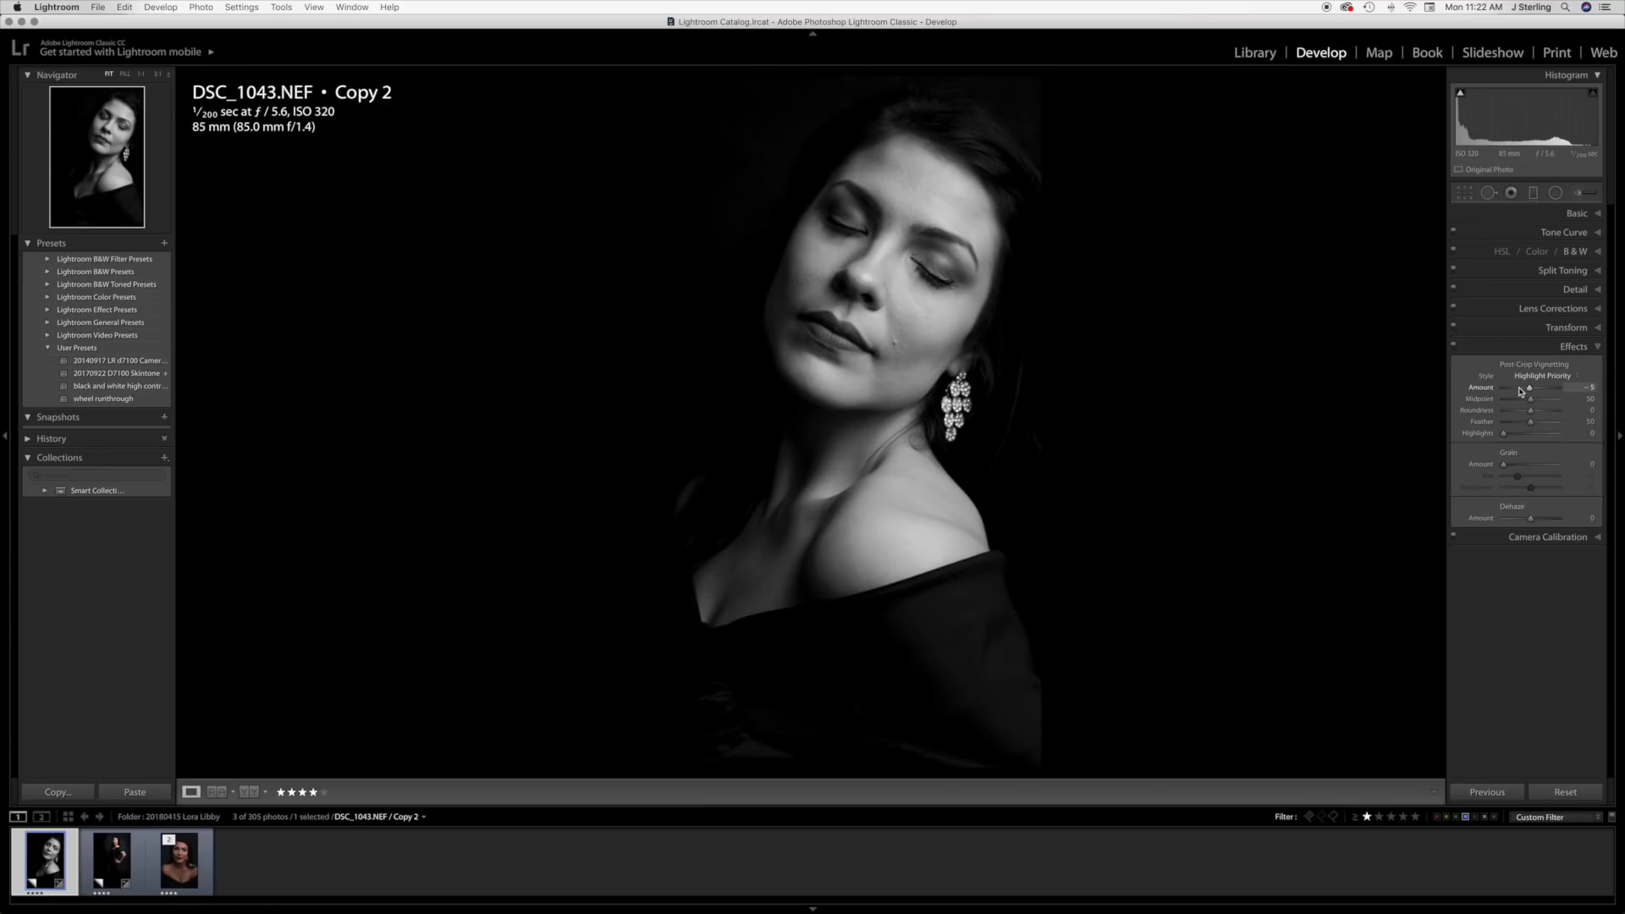
Brush the cheek with a new Adjustment Brush of size 6.0, setting its Exposure to 0 and Clarity to −72.
left_click(1579, 193)
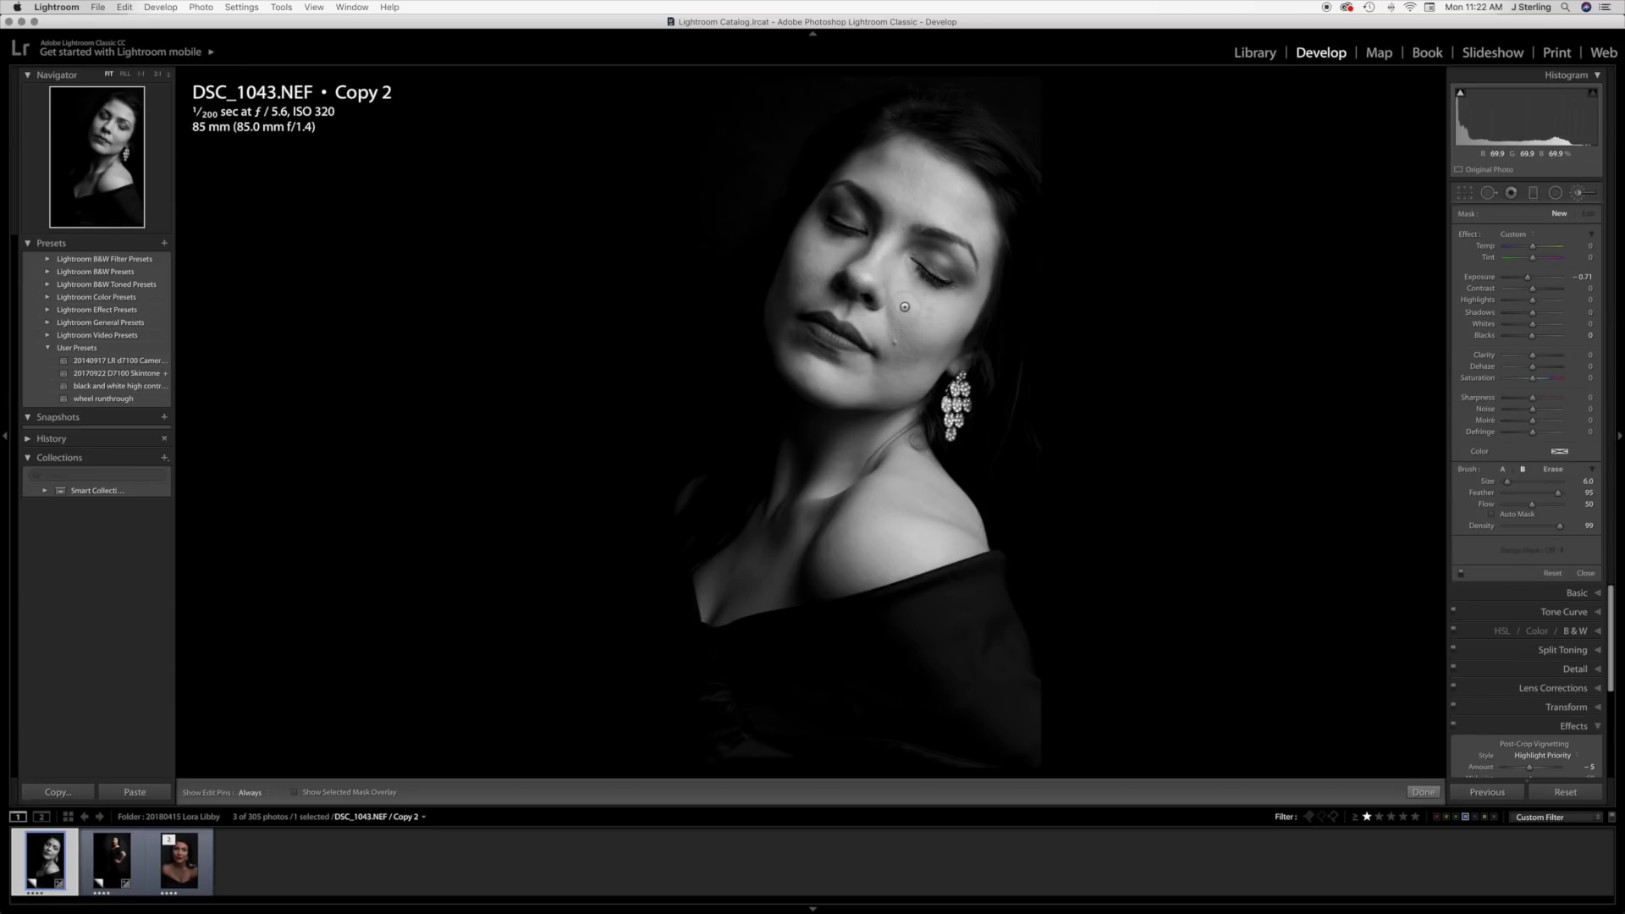
left_click(902, 307)
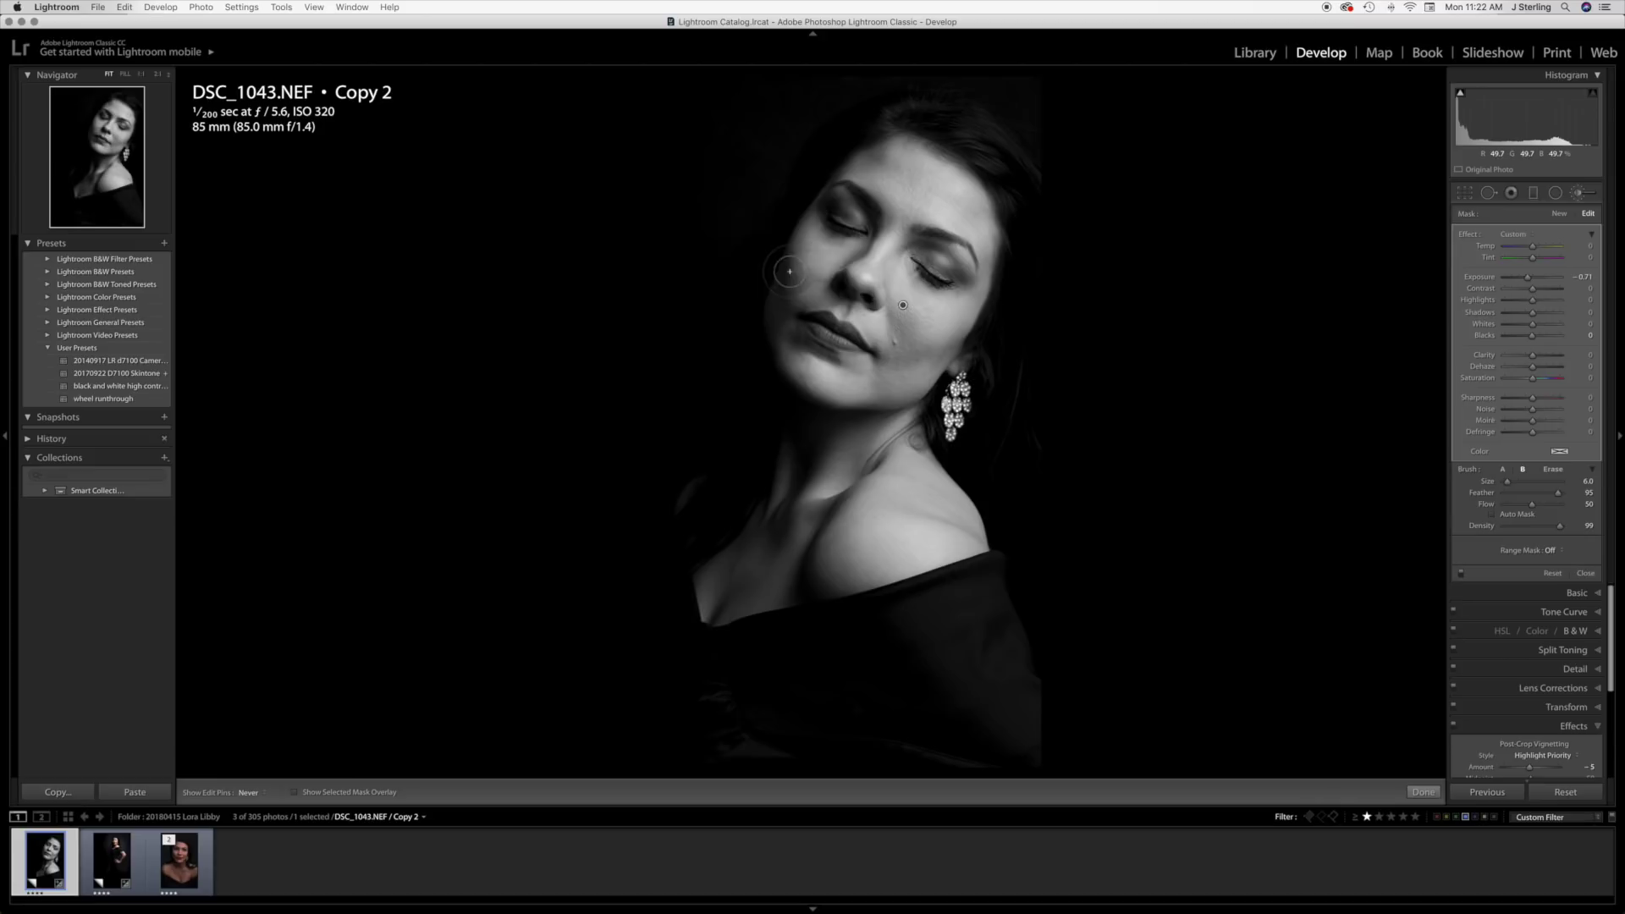
left_click(1581, 276)
type("0")
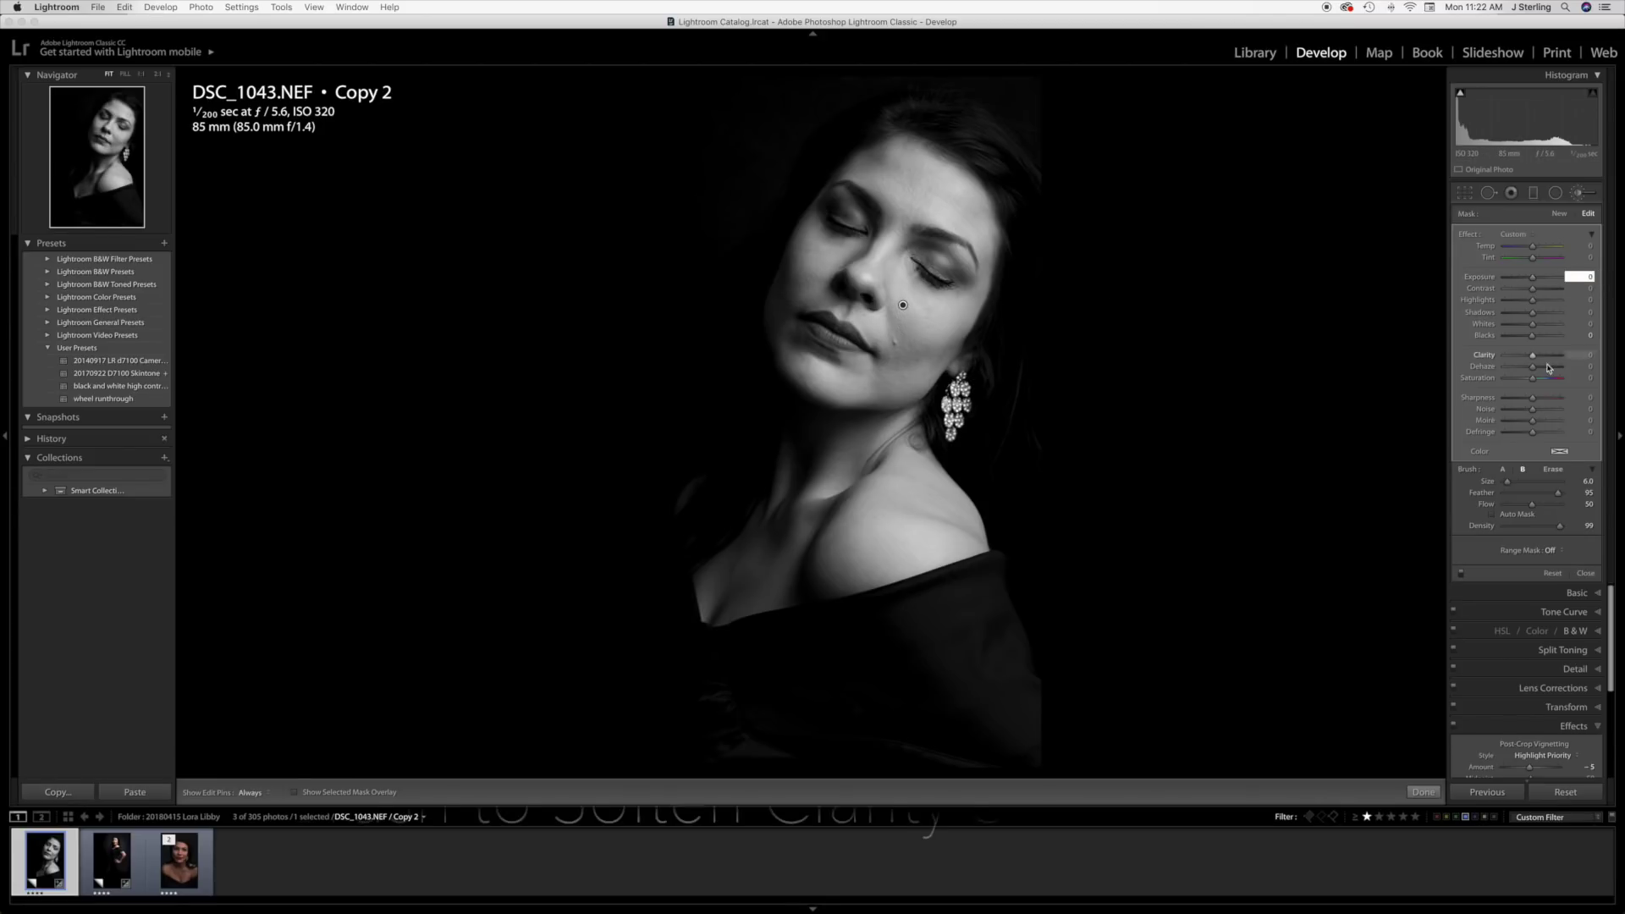
left_click_drag(1519, 358, 1510, 358)
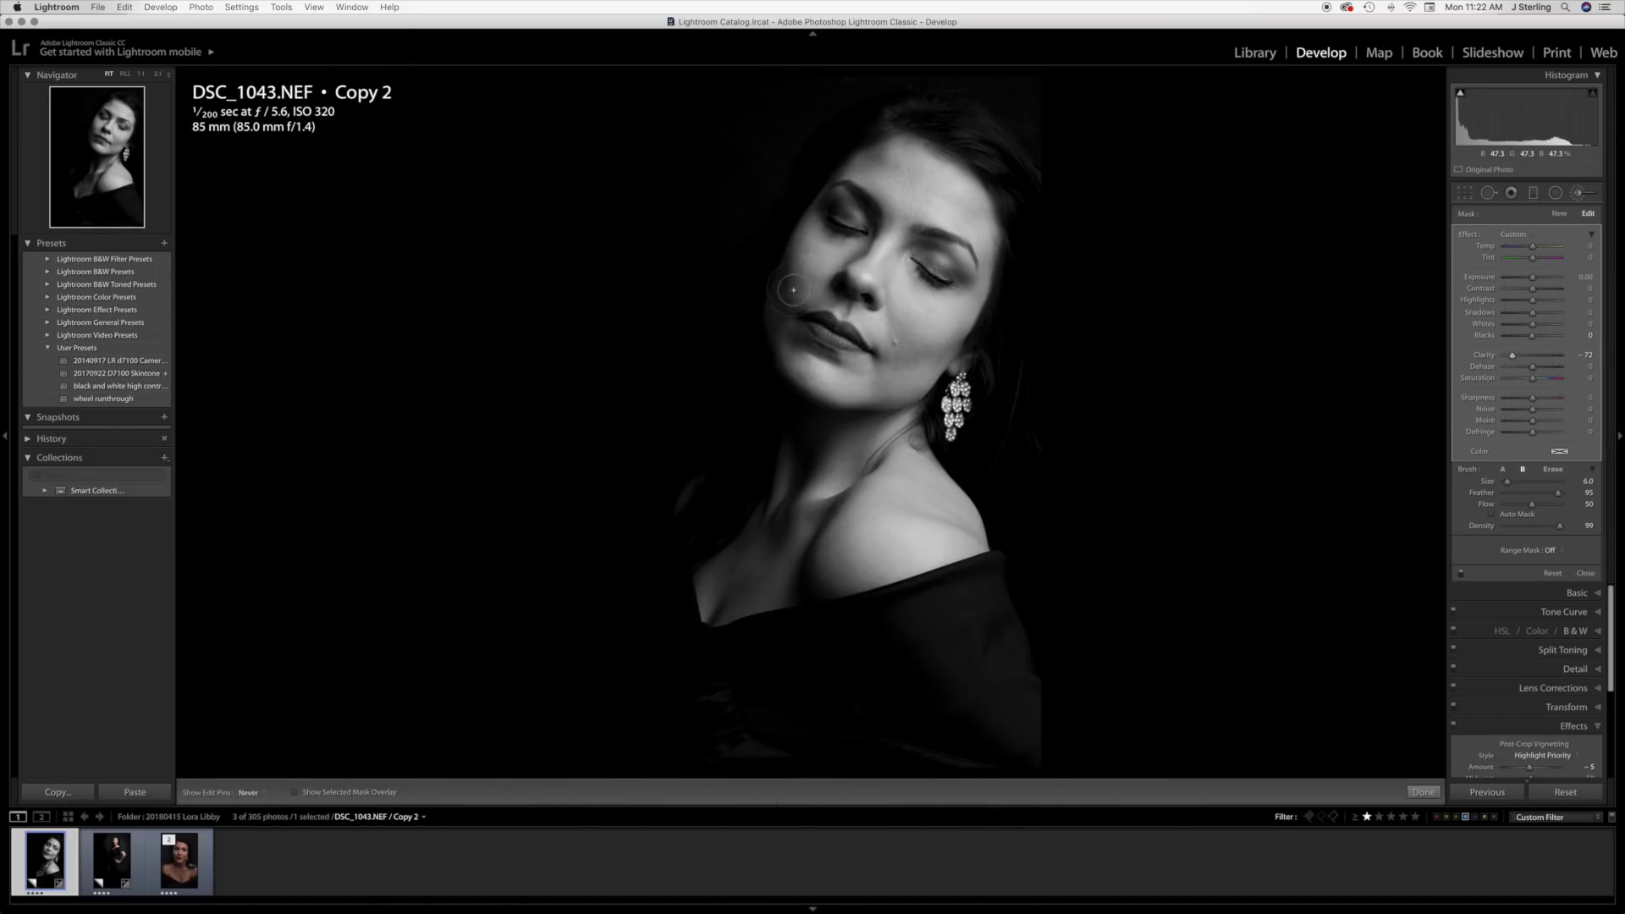
Undo the last brush change and set the skin-softening brush's Clarity to −88.
key("h")
key("super+z")
key("h")
left_click_drag(1511, 356, 1494, 360)
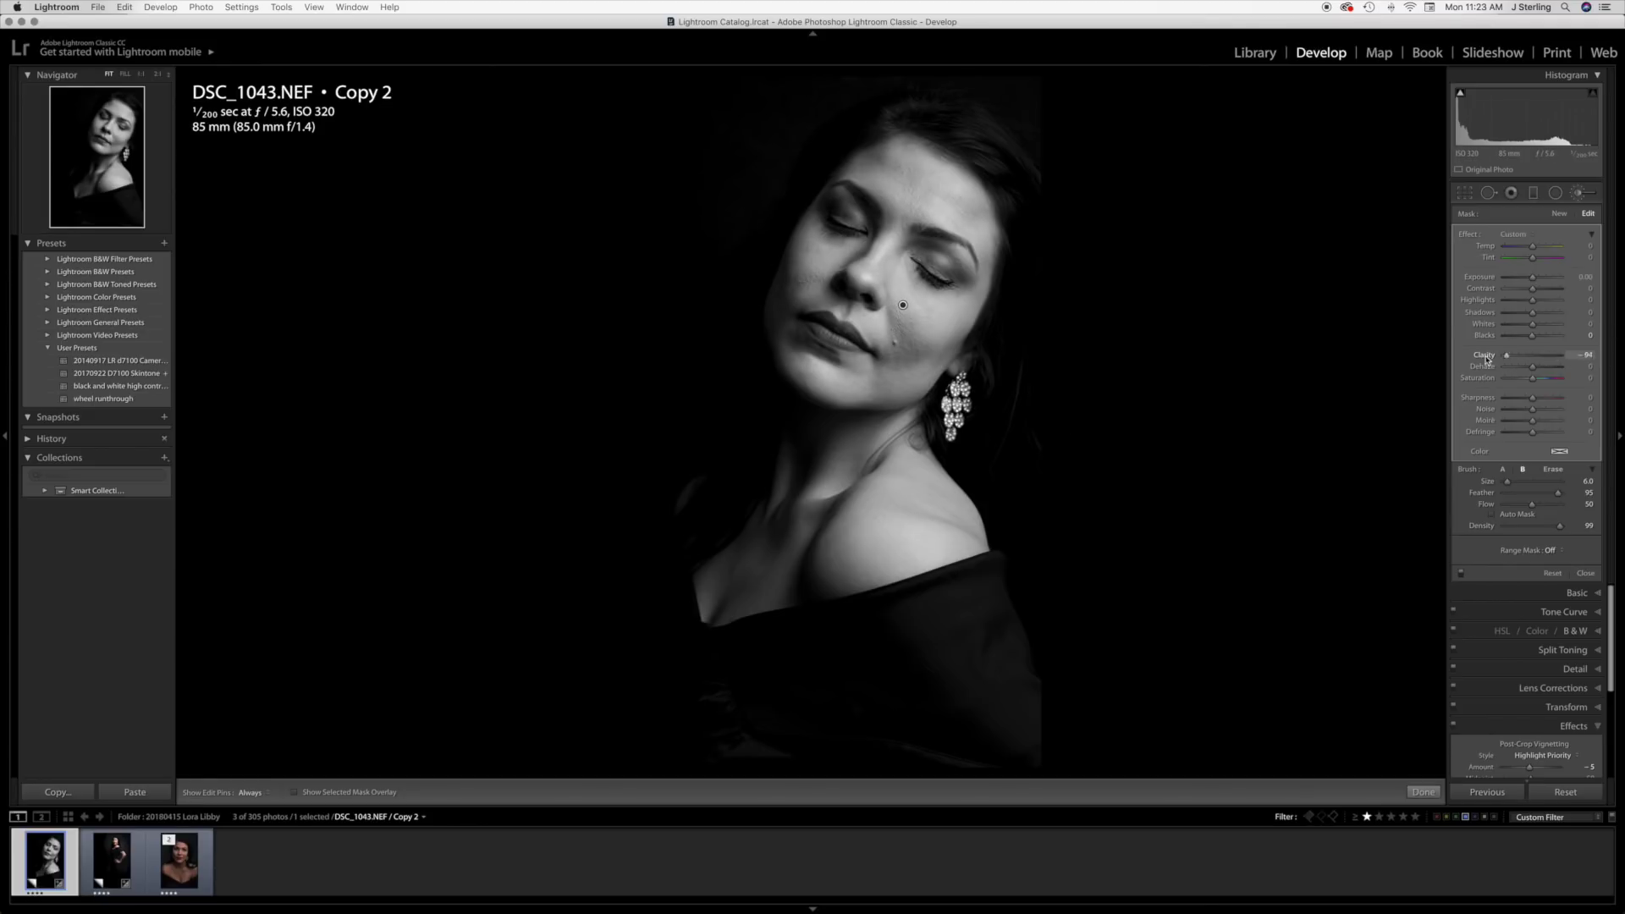
left_click_drag(1505, 357, 1506, 359)
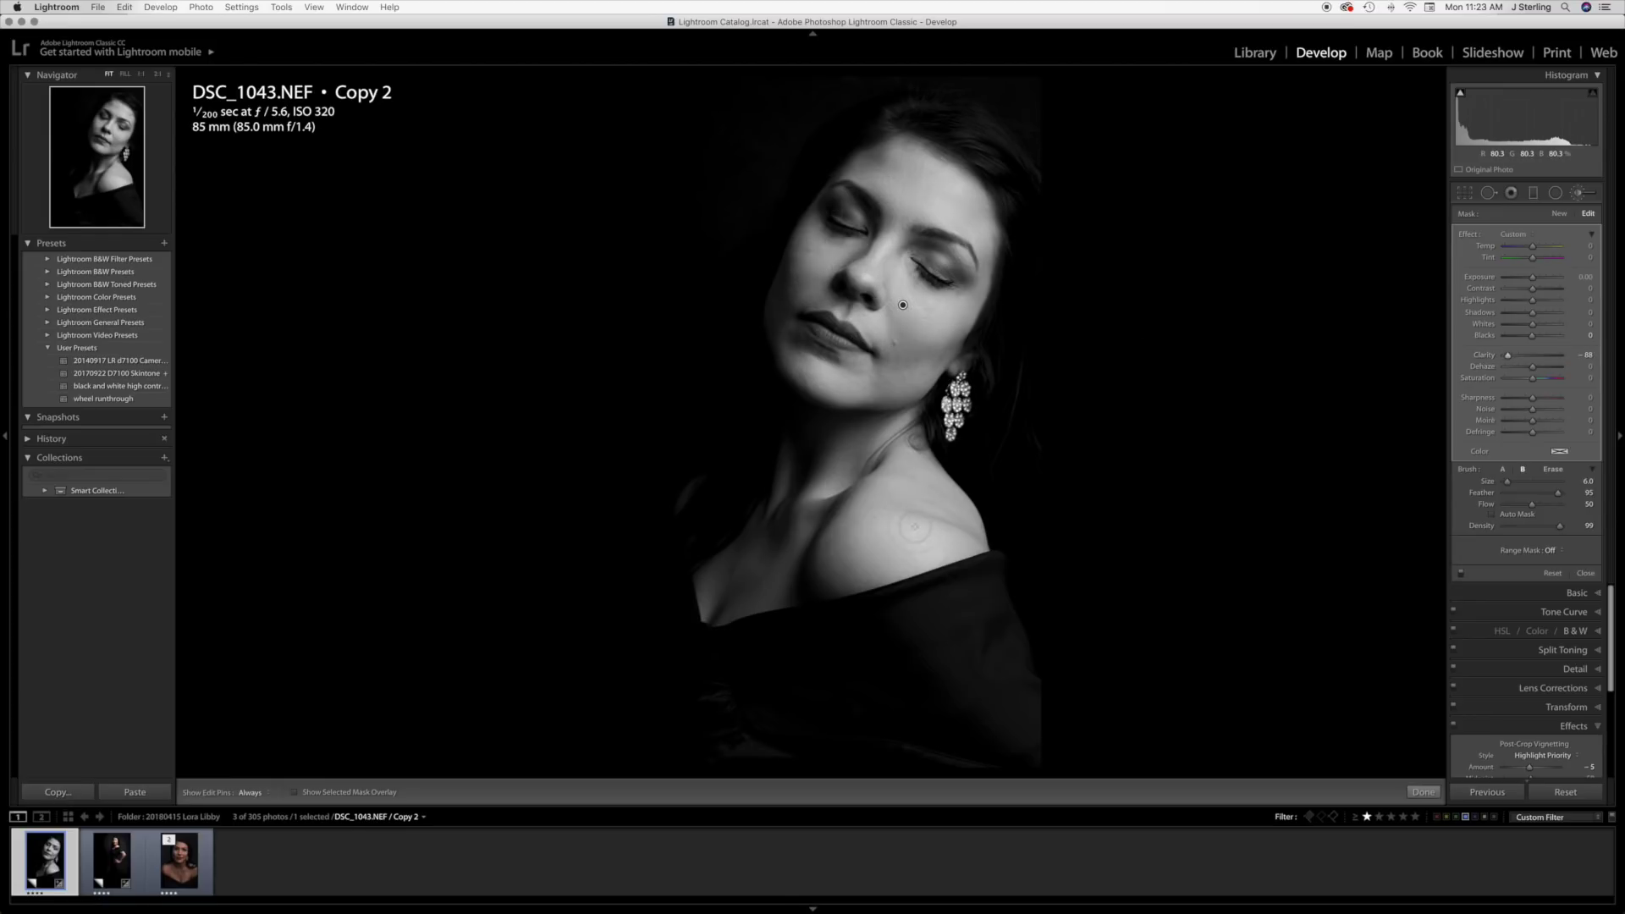
Extend the skin softening over the neck and shoulder with brush sizes 11.0 and 8.0, check it without edit pins, and finish brushing.
scroll(850, 475, "up", 2)
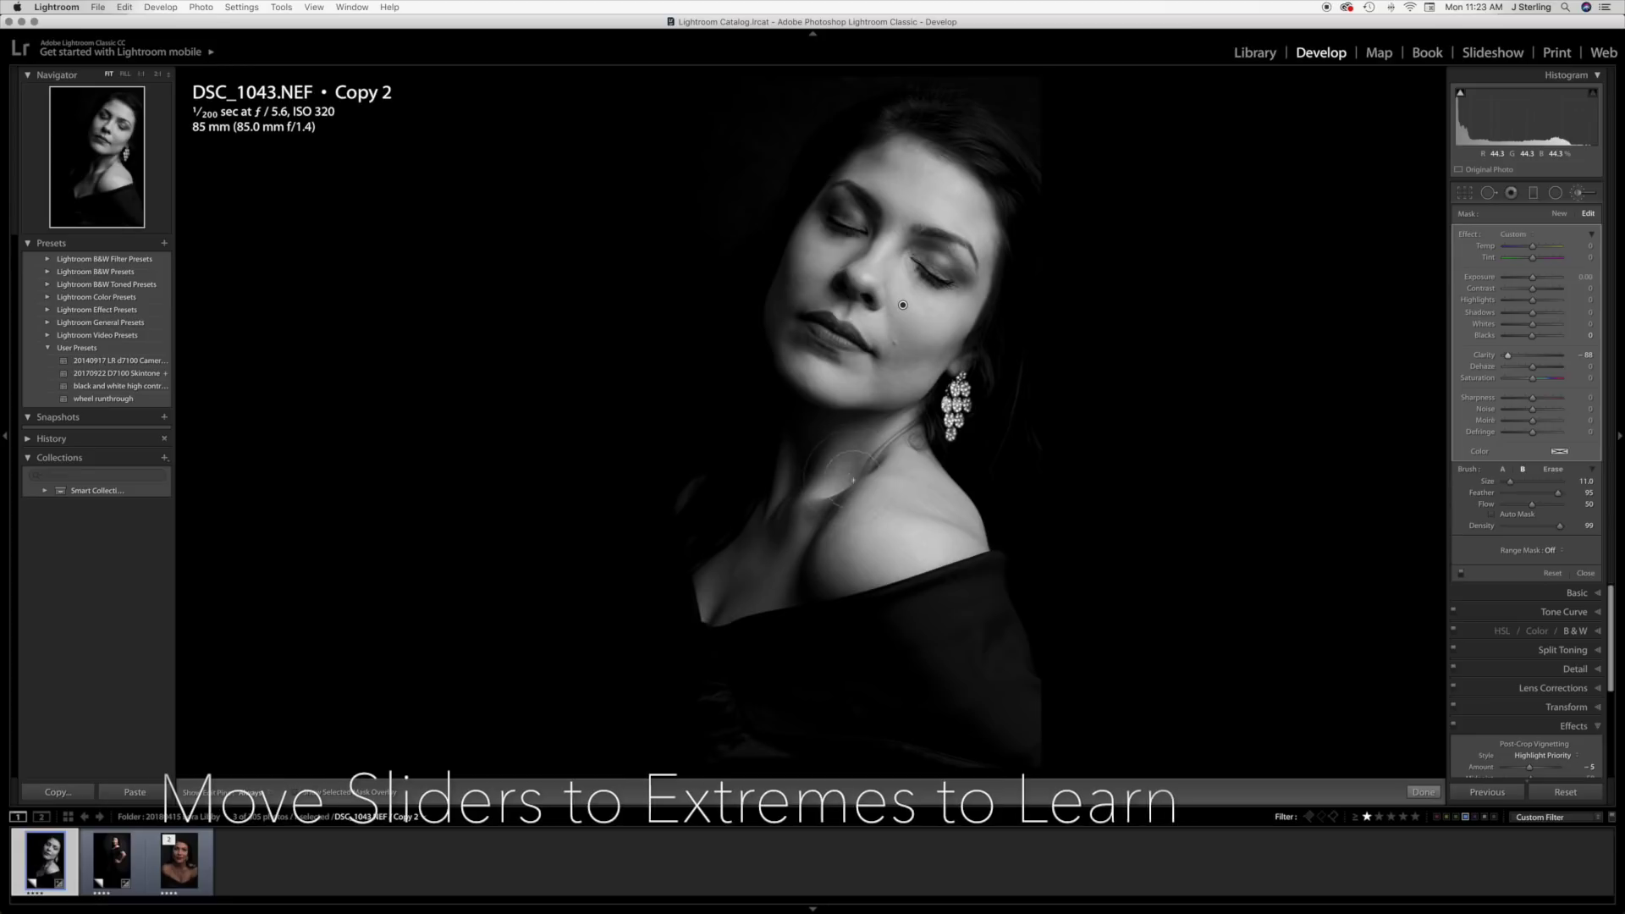
key("h")
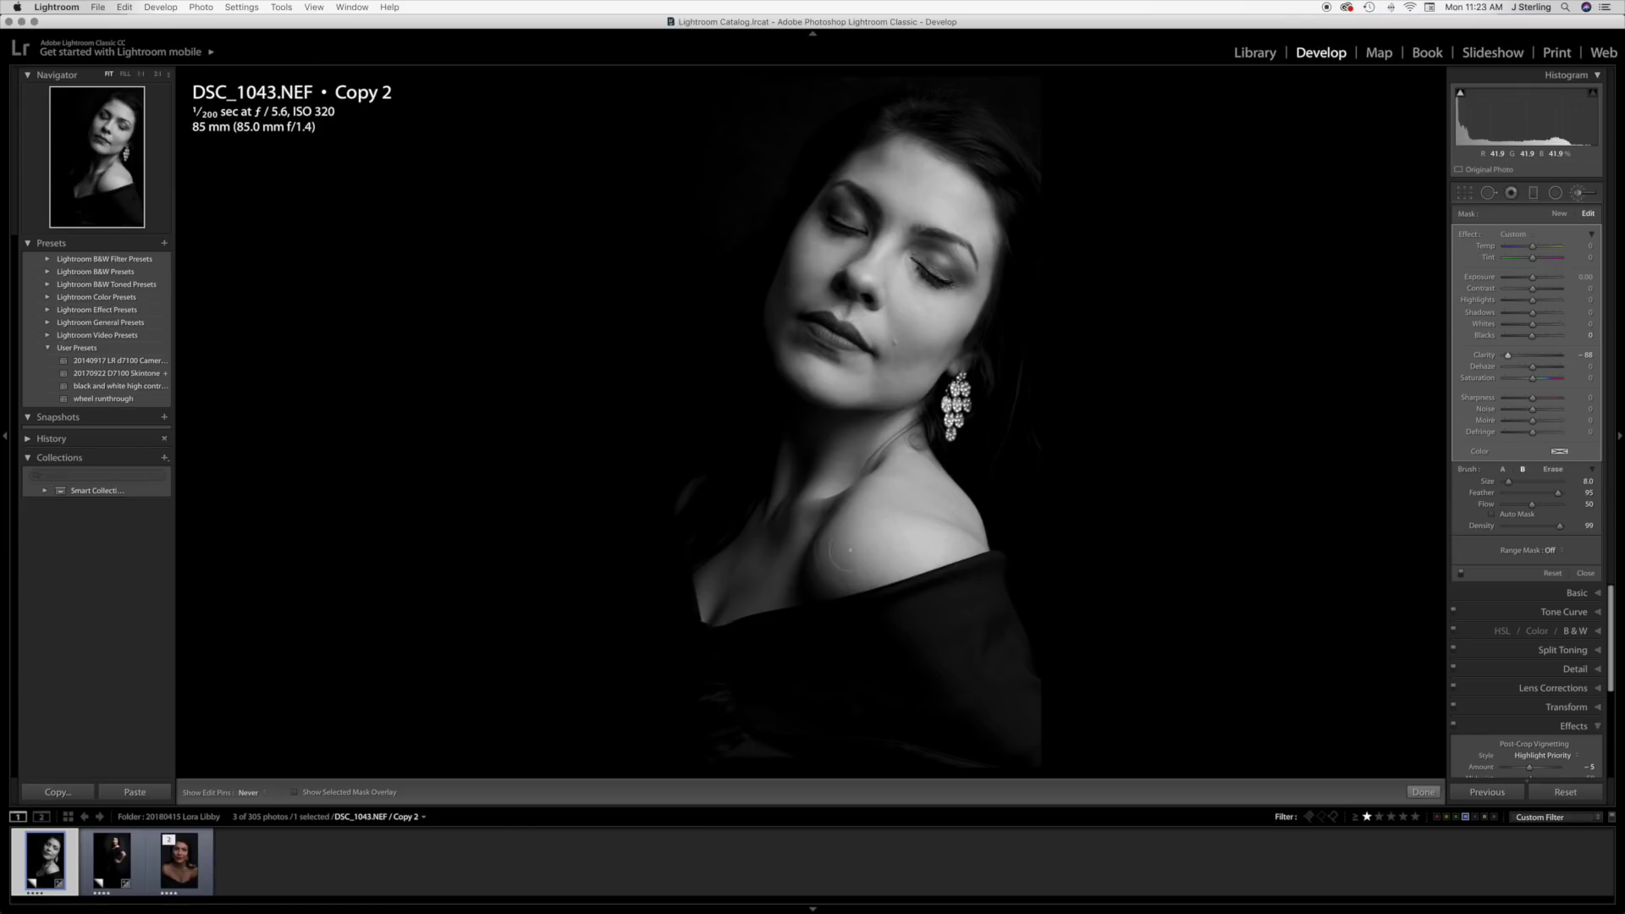
key("h")
key("h")
key("h")
left_click(1586, 574)
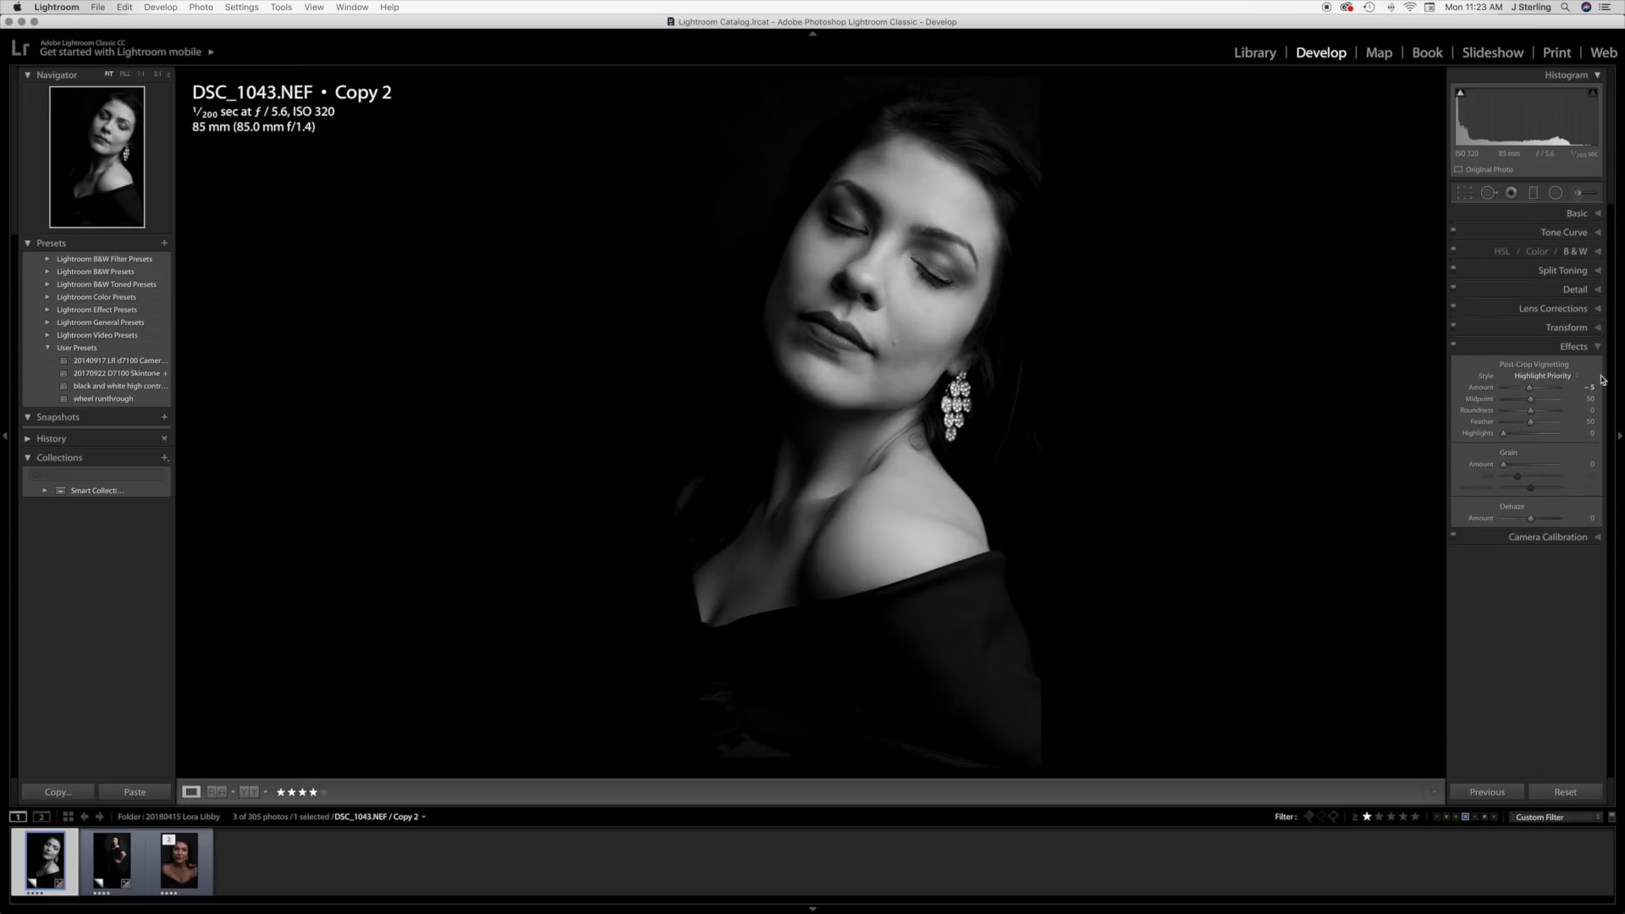
Split-tone the portrait with Shadows Hue 36 and Saturation 20, and Highlights Hue 210 and Saturation 0.
left_click(1599, 271)
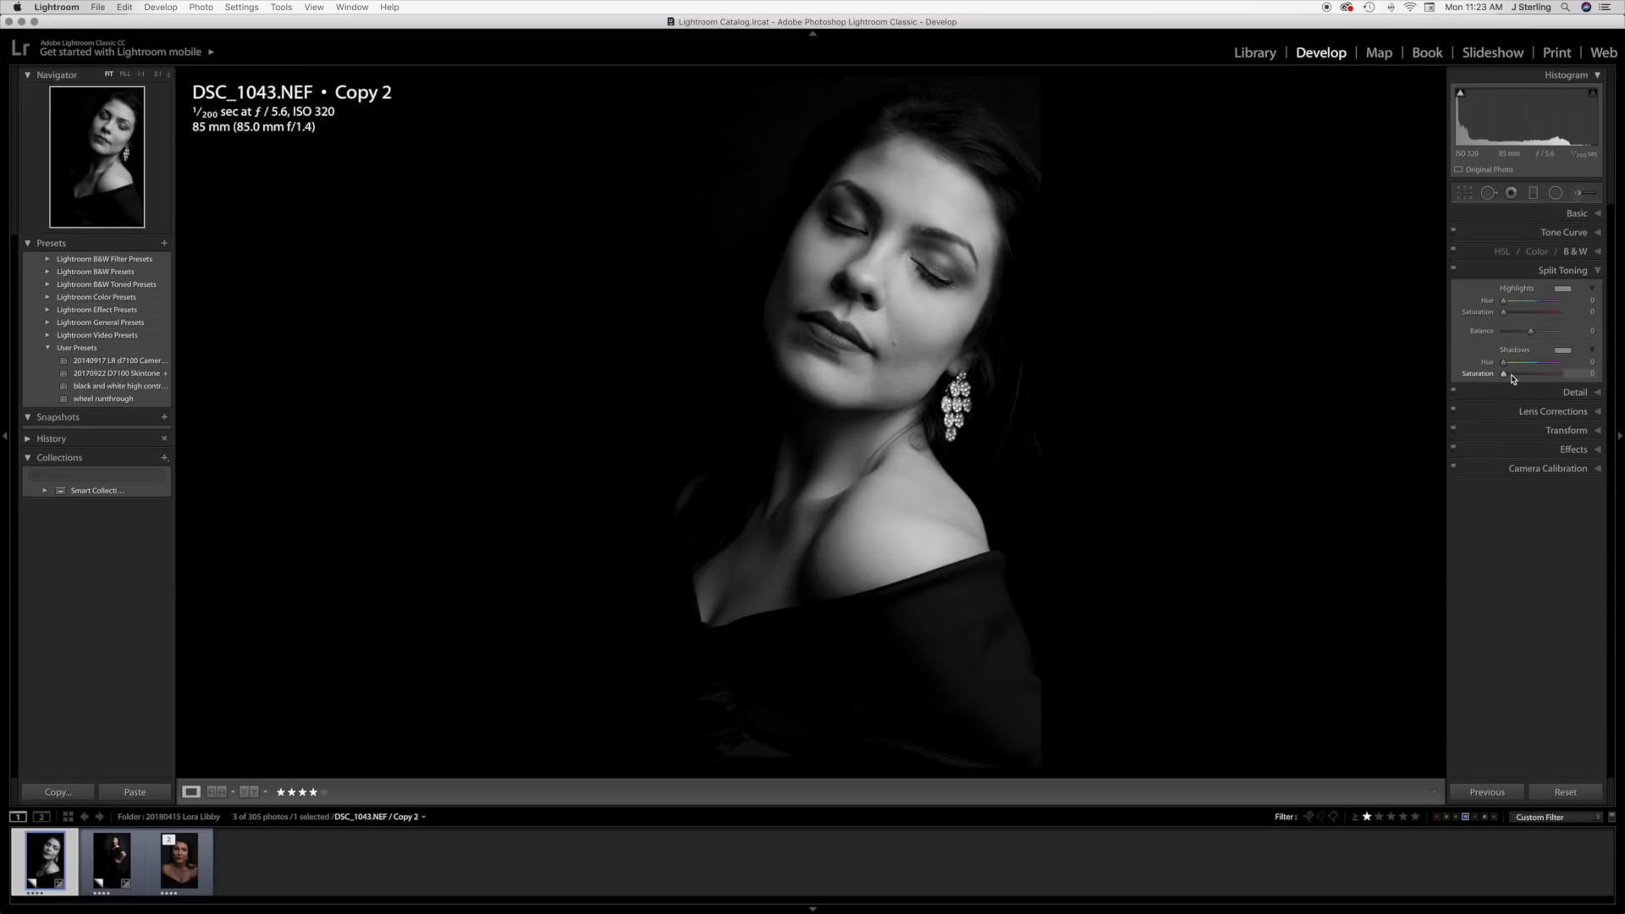
mouse_move(1512, 378)
left_mouse_down()
mouse_move(1538, 376)
mouse_move(1512, 366)
left_mouse_up()
left_click(1506, 363)
left_click(1513, 374)
left_click_drag(1514, 377, 1515, 376)
mouse_move(1505, 301)
left_mouse_down()
mouse_move(1539, 302)
mouse_move(1517, 314)
left_mouse_up()
left_click_drag(1511, 312, 1437, 320)
Darken the edges of the face with a new Adjustment Brush at sizes 4.0 and 8.0, setting its Exposure to −1.76.
left_click(1533, 192)
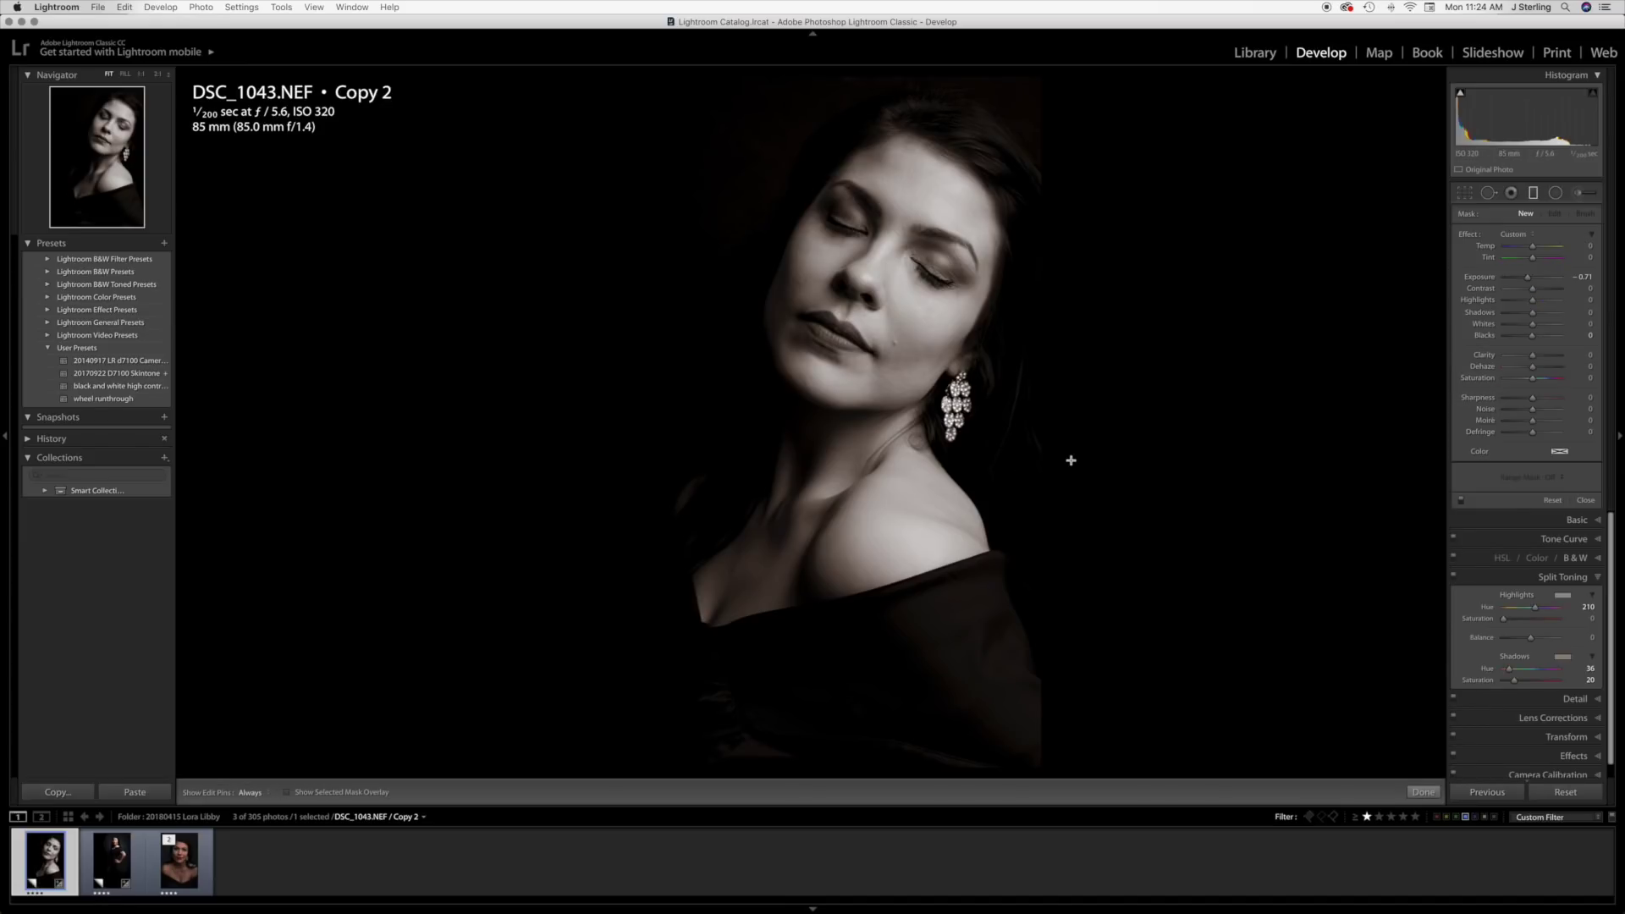
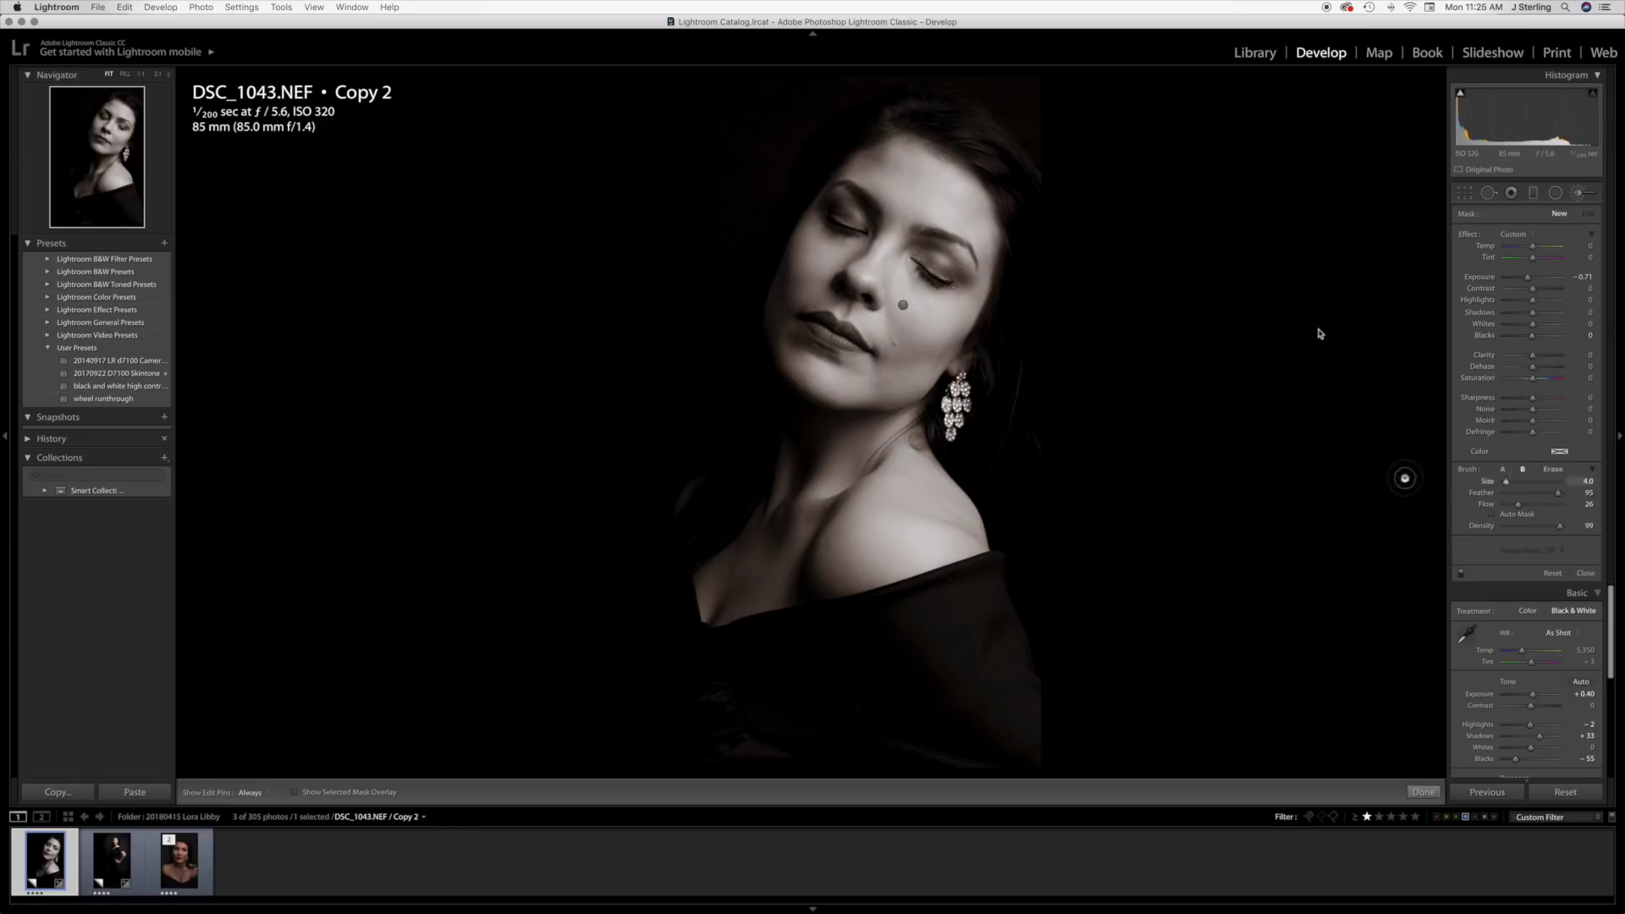
key("h")
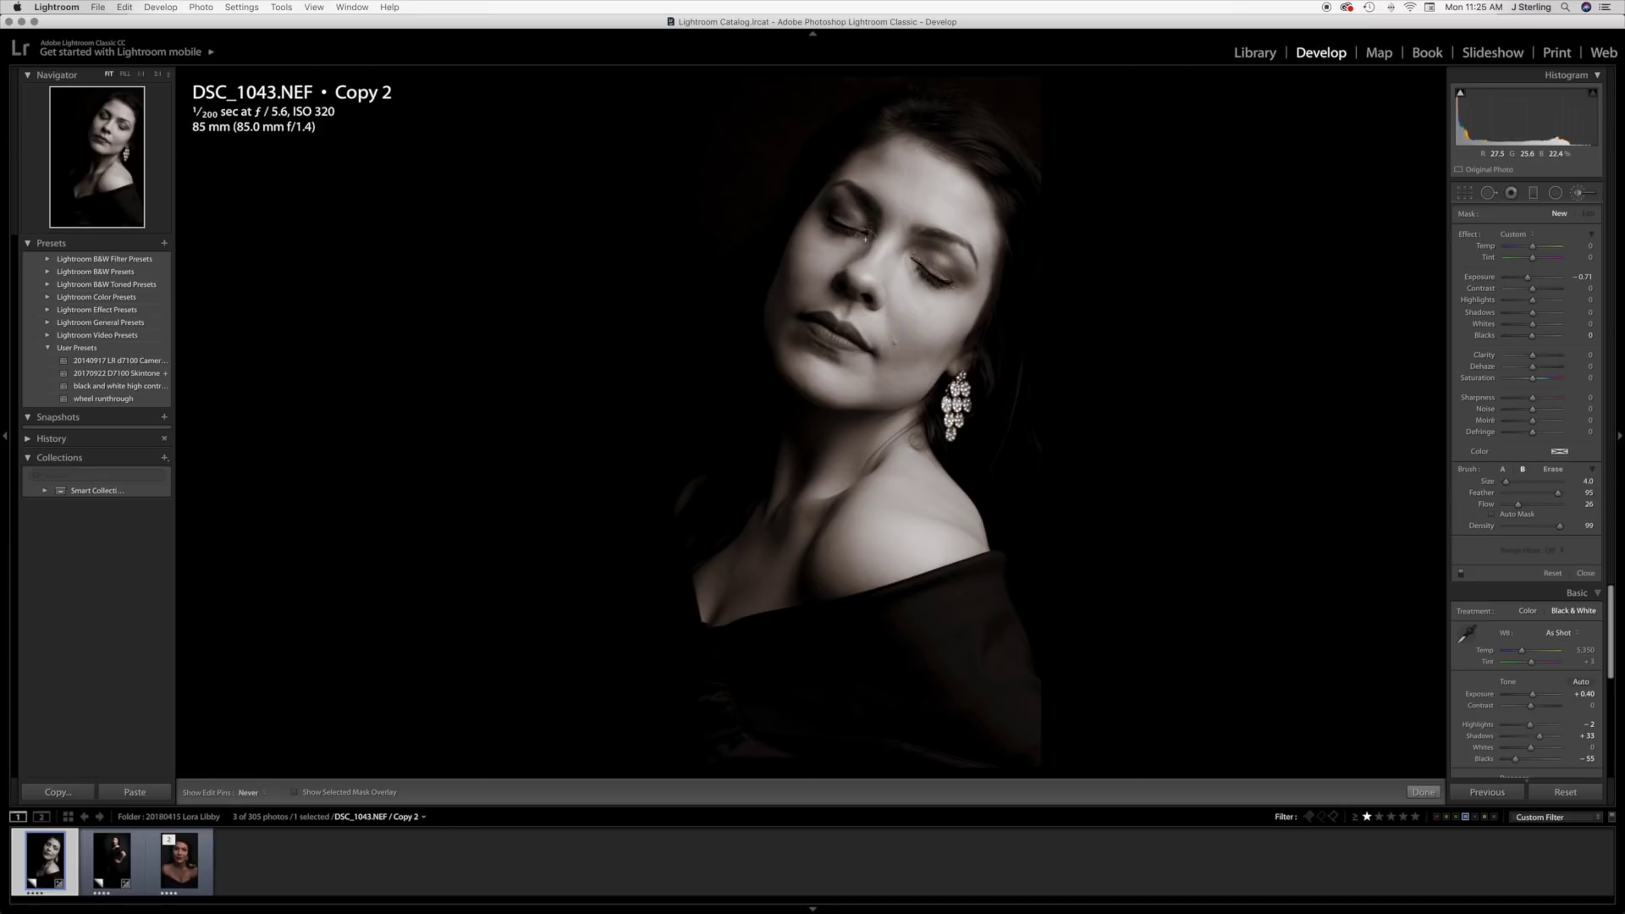
key("h")
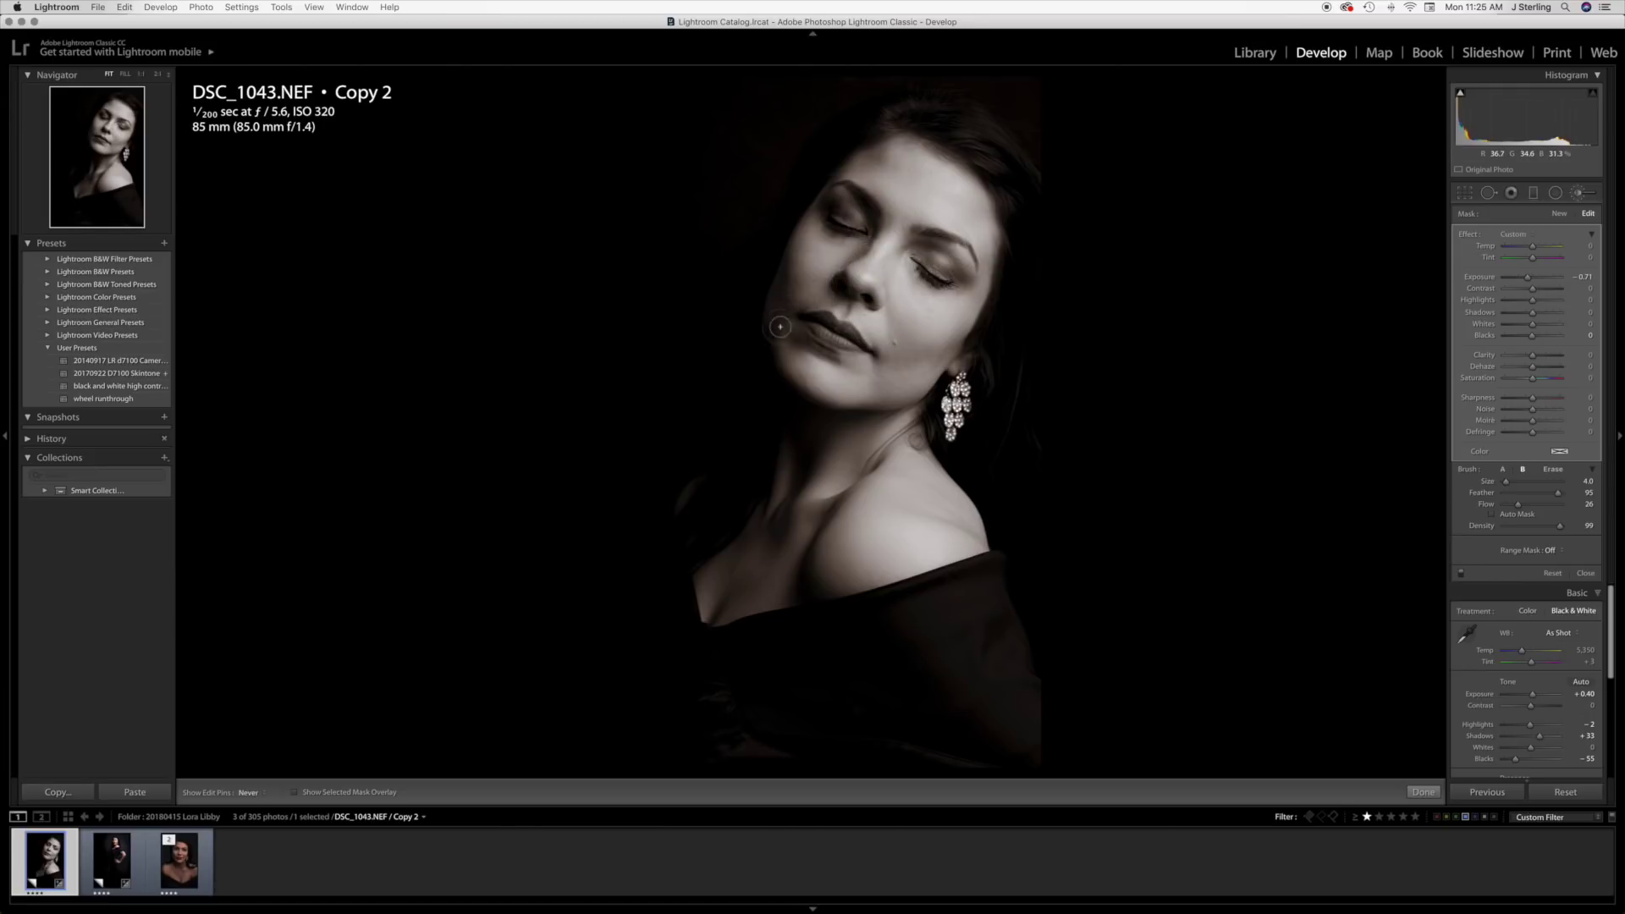
key("h")
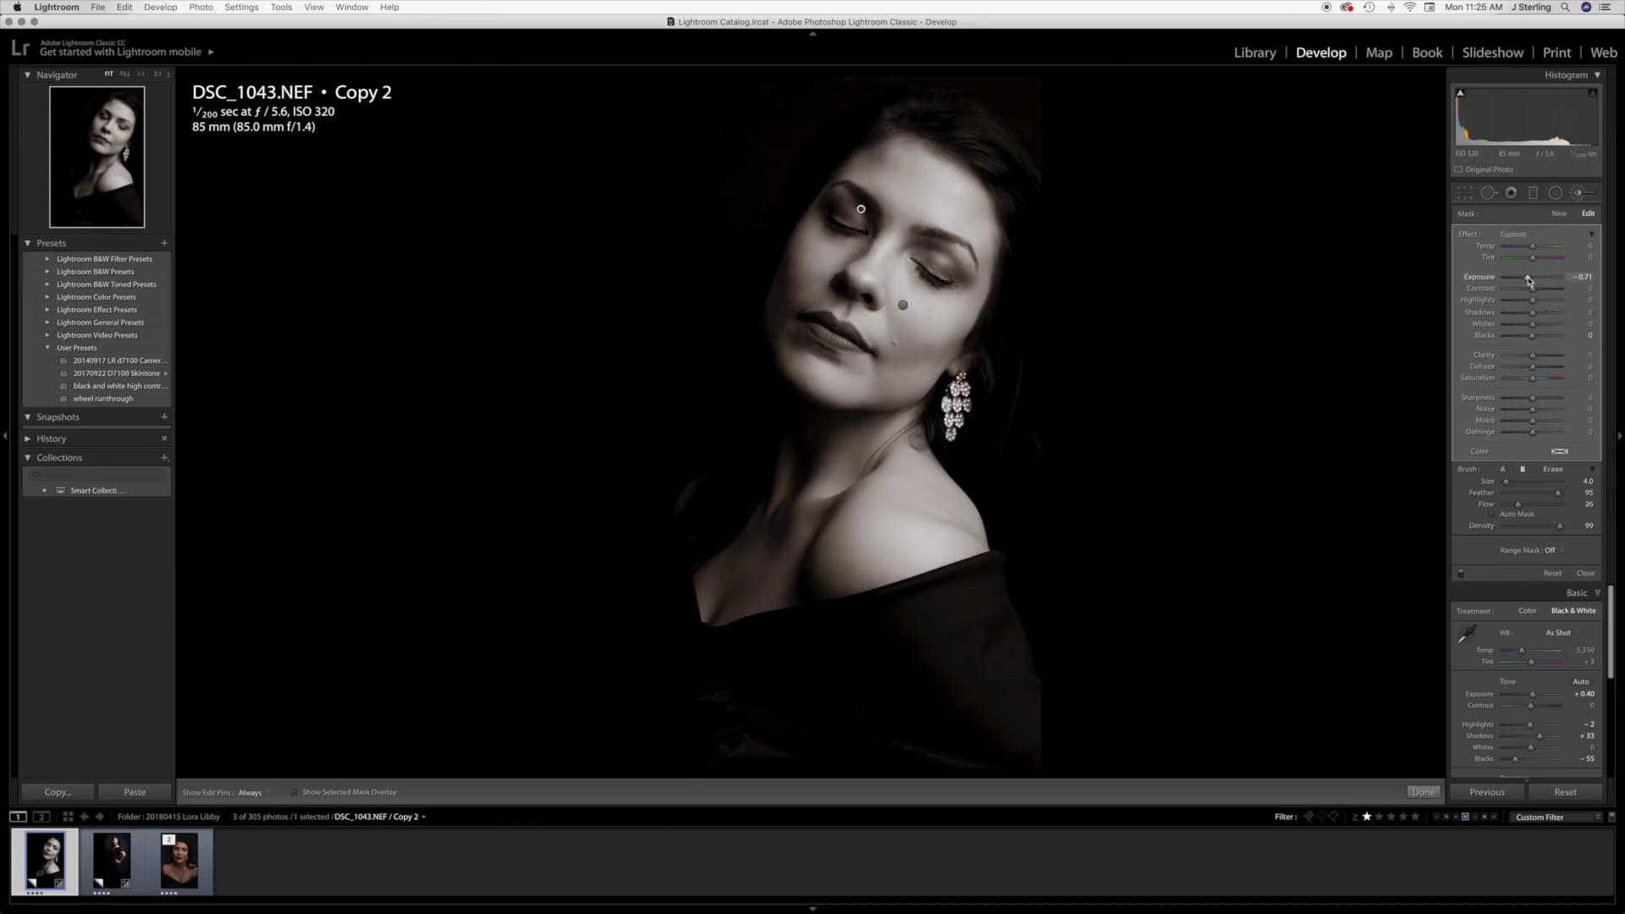
left_click_drag(1521, 282, 1523, 282)
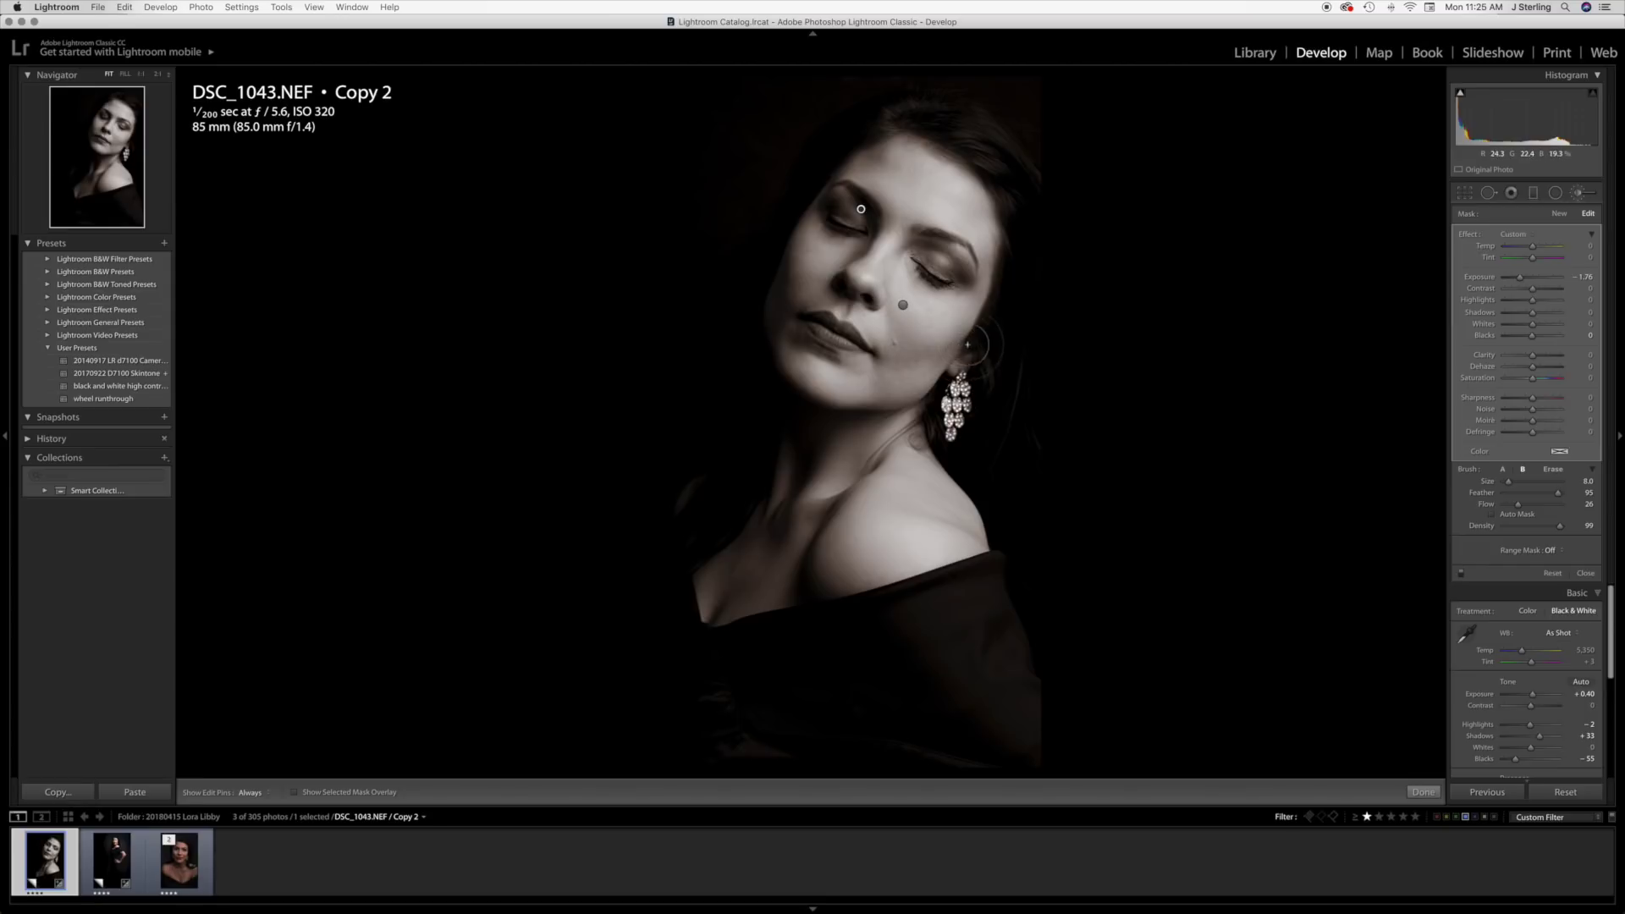
key("h")
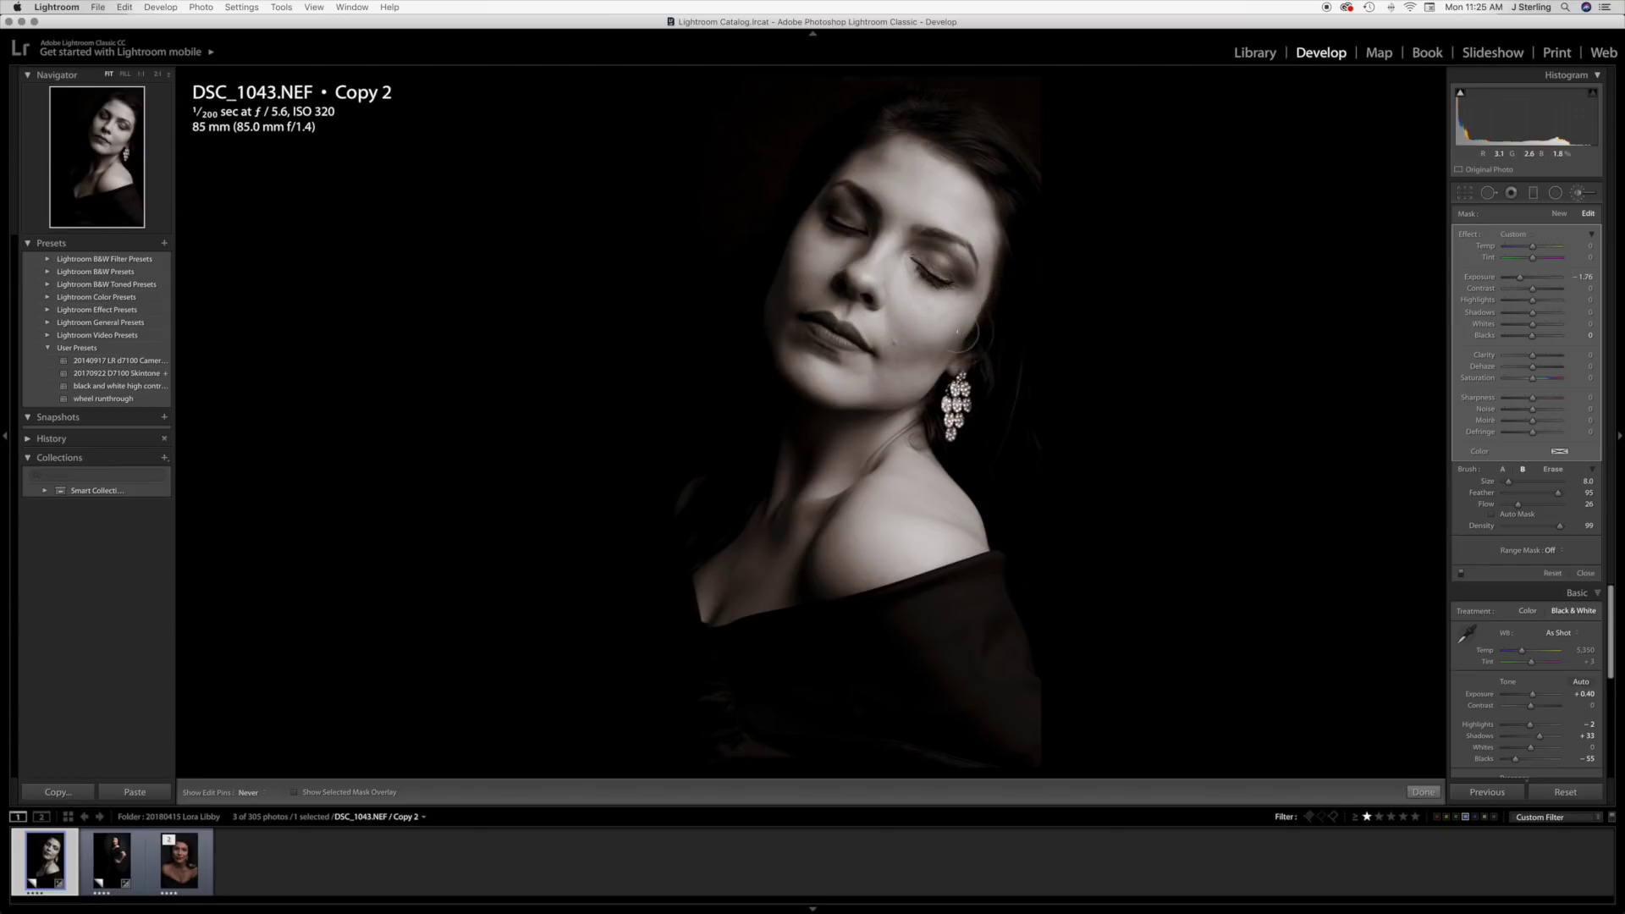
key("h")
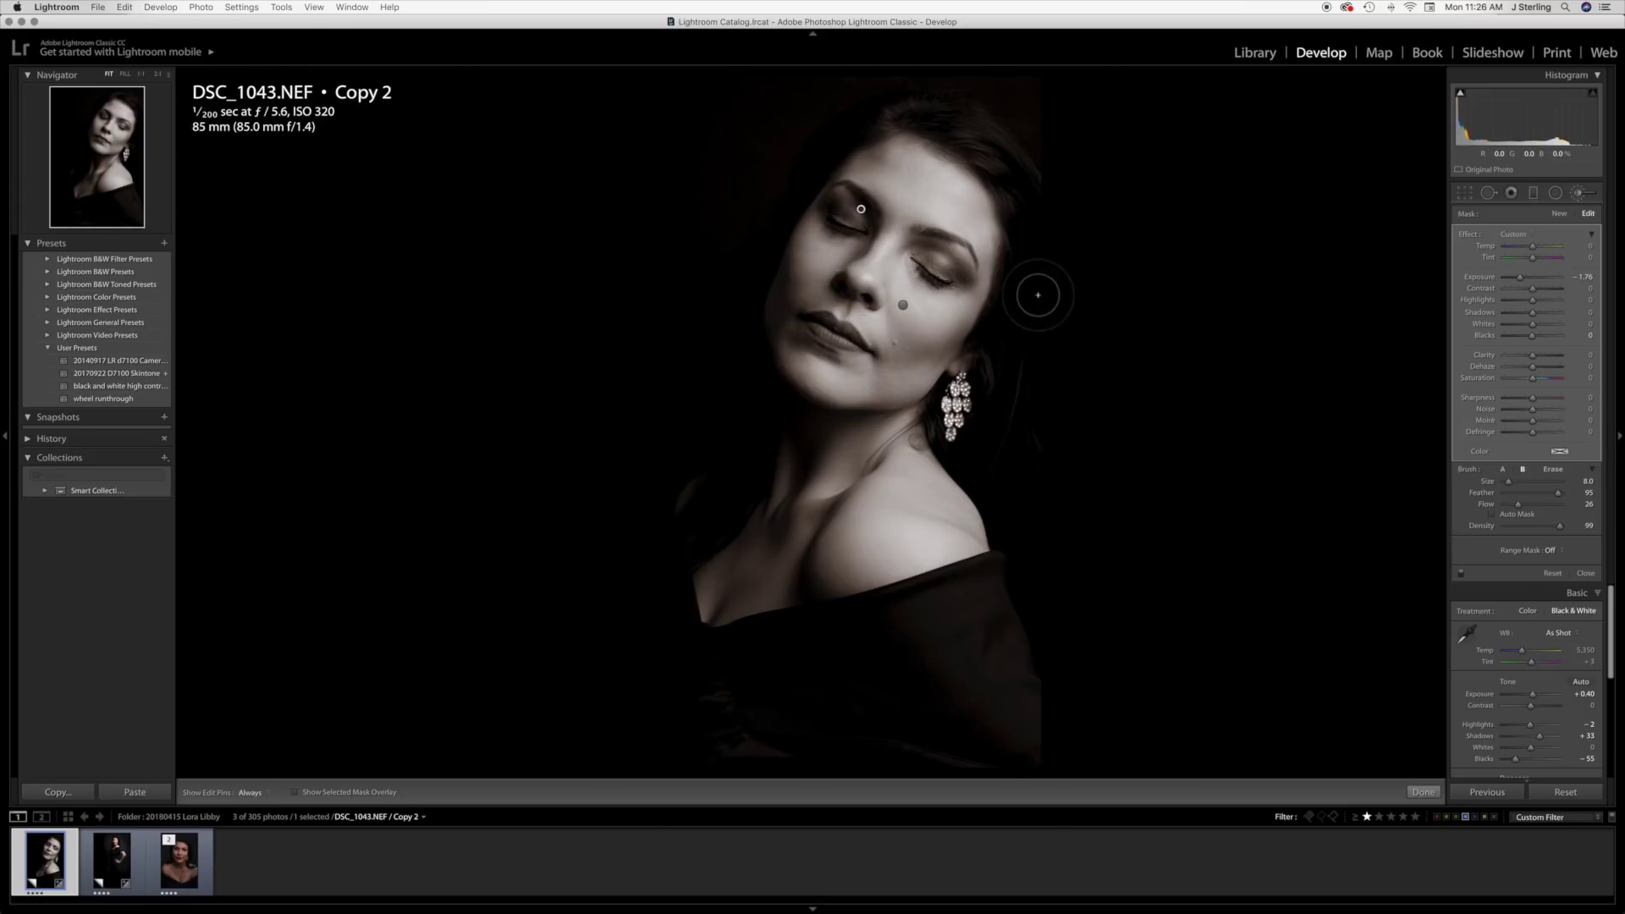
Undo the last brush stroke, extend the darkening beside the earring and shoulder at brush size 12.0, and check it without edit pins.
key("super+z")
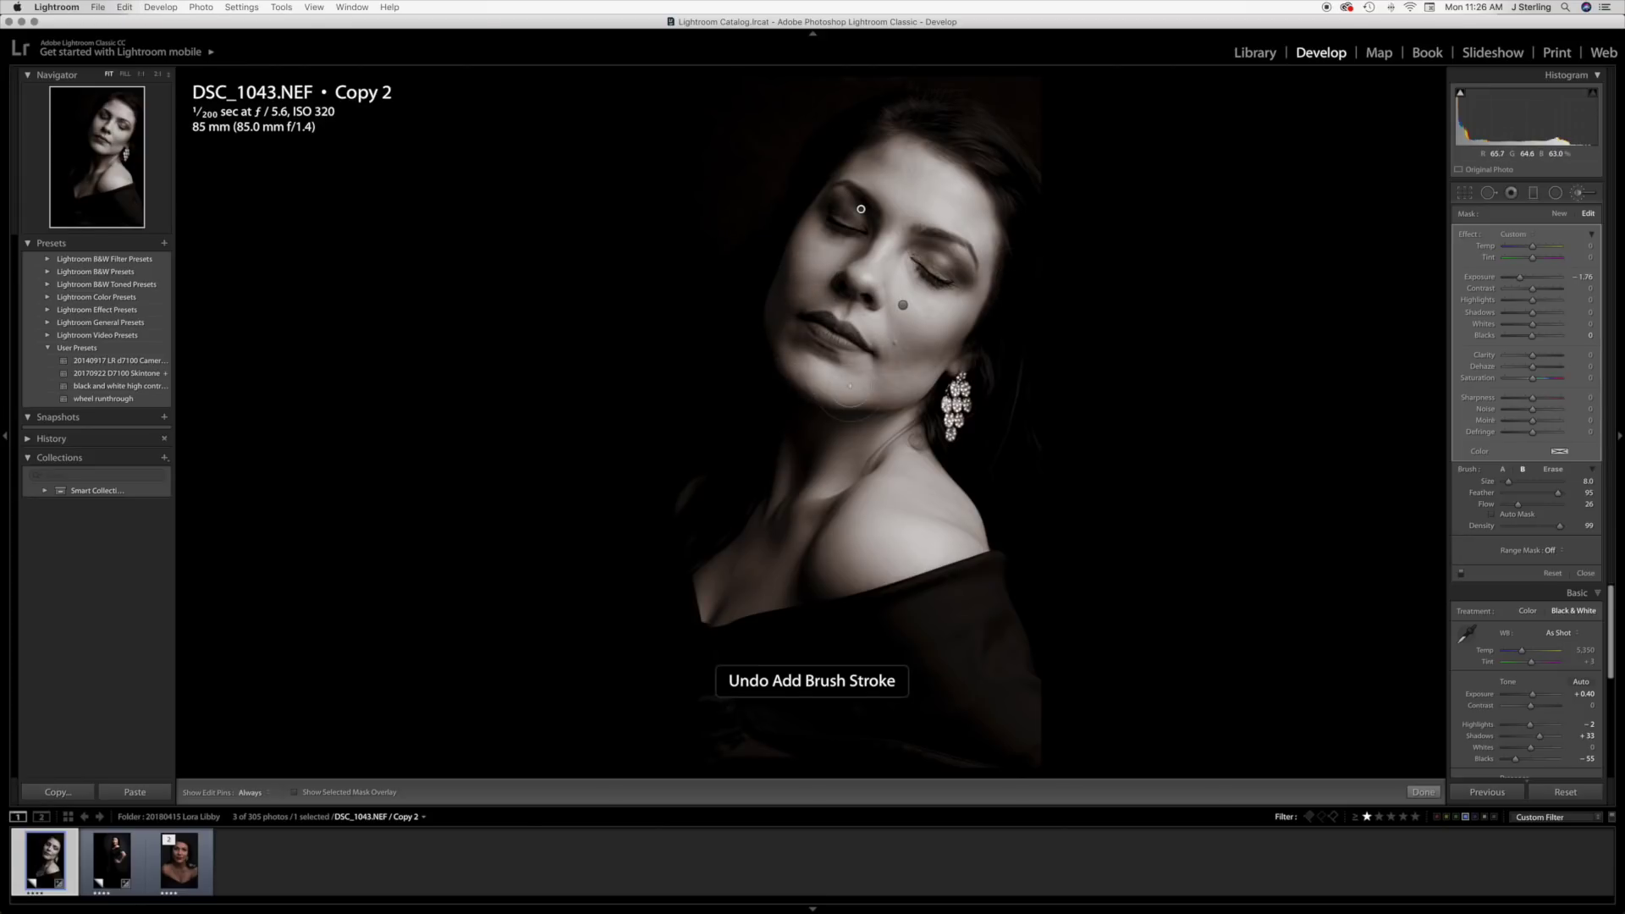
key("h")
key("bracketright")
key("bracketright")
key("bracketright")
key("bracketright")
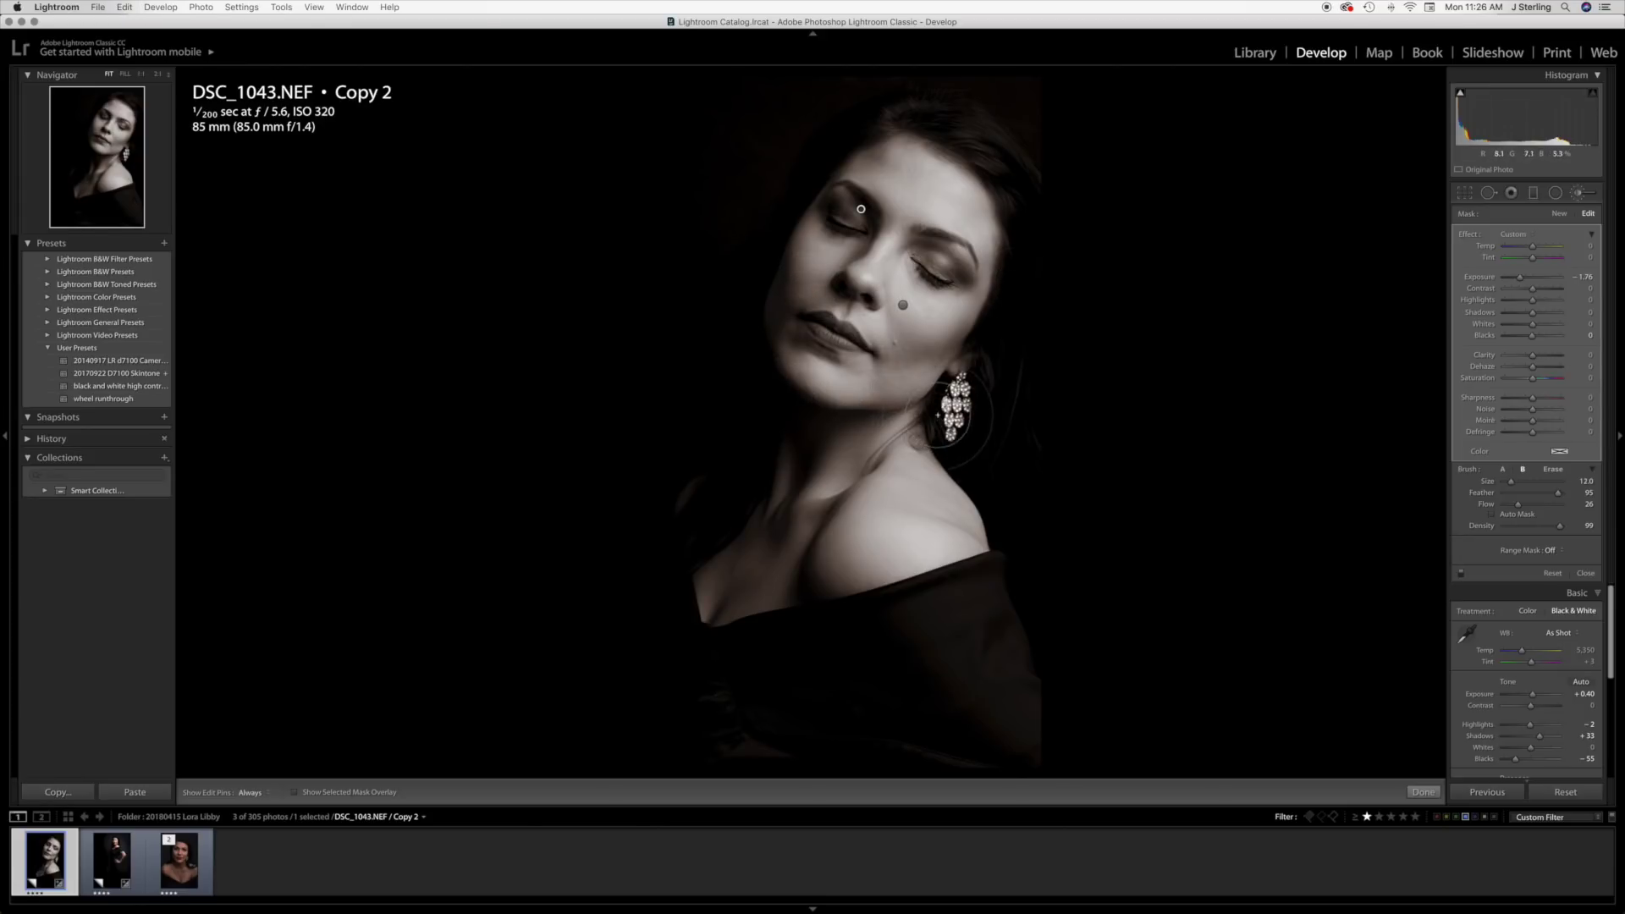
key("h")
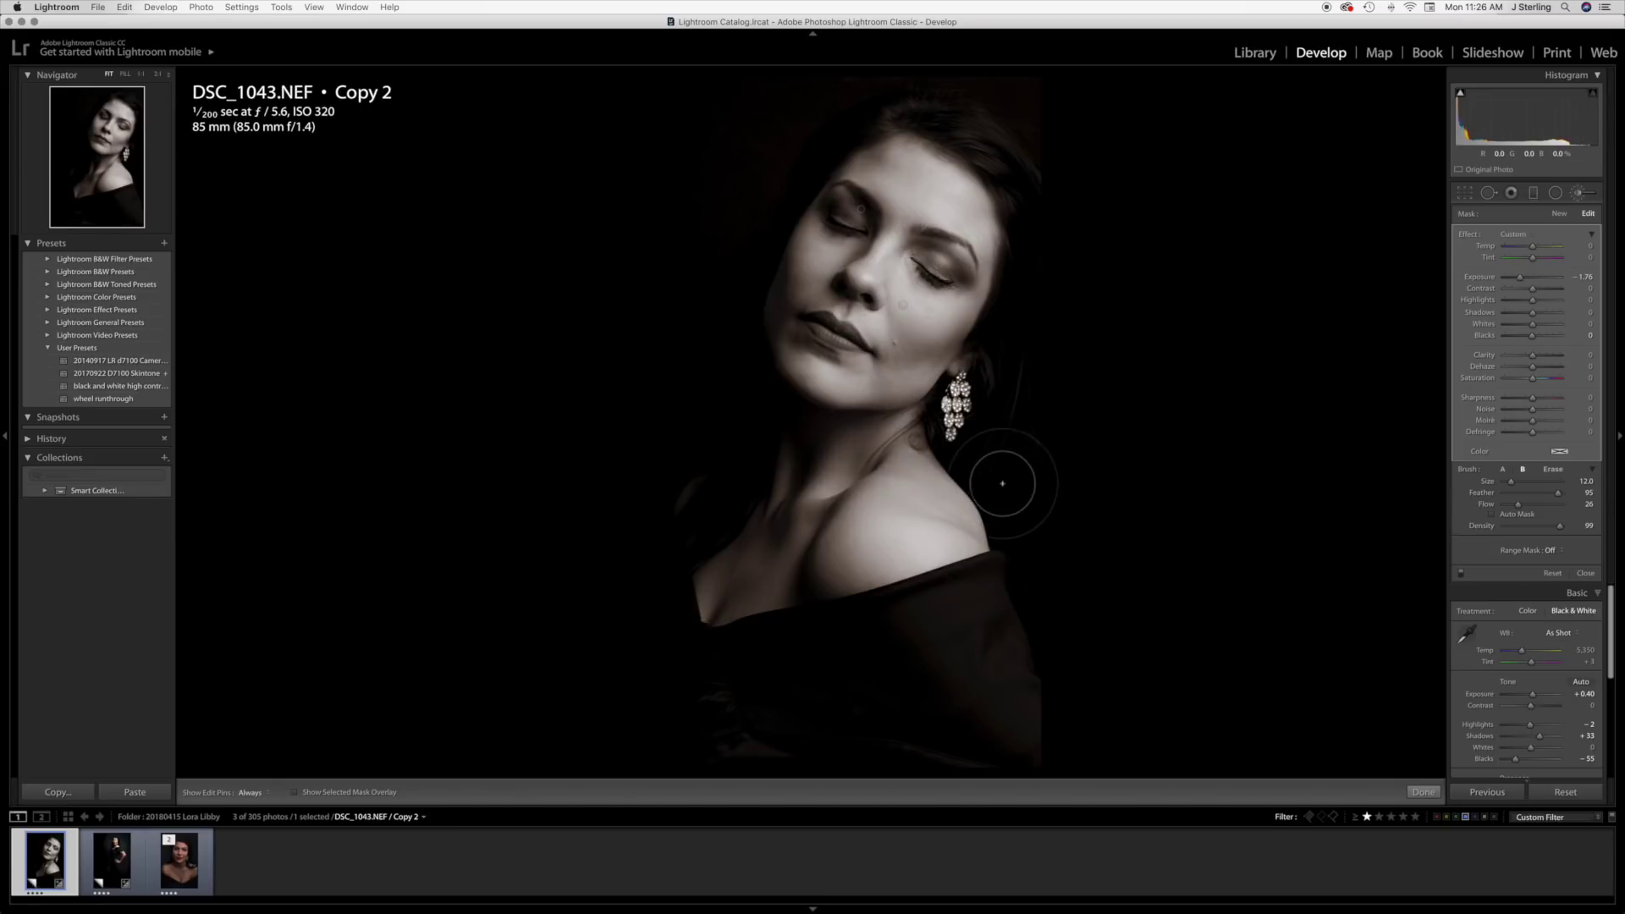
key("h")
key("h")
key("h")
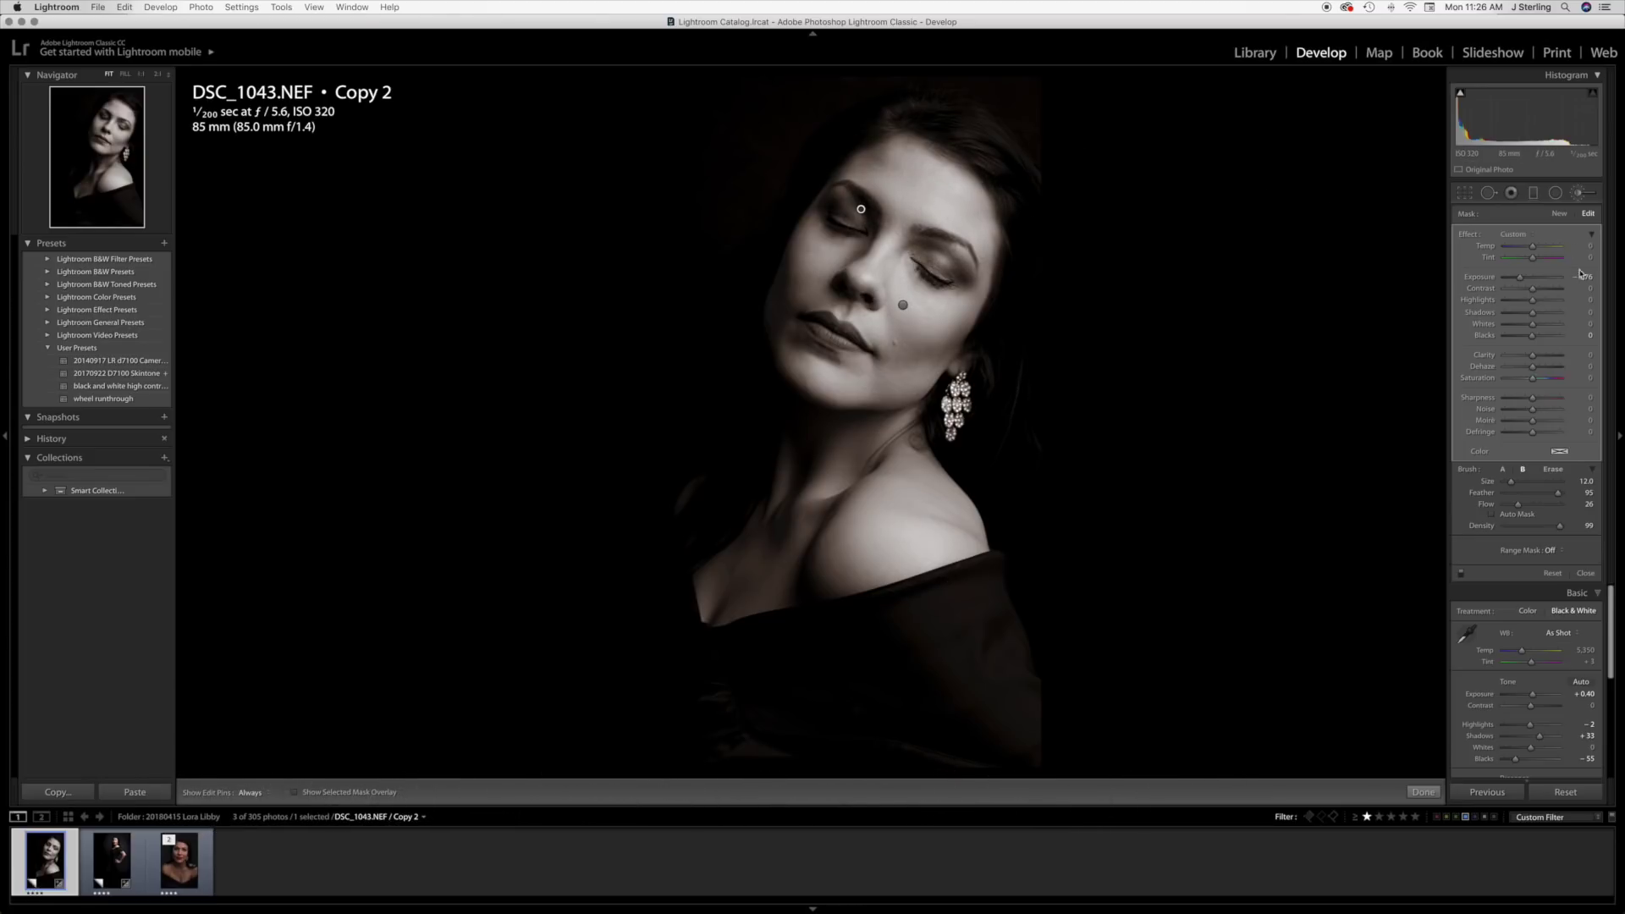
Brighten the forehead with a new Adjustment Brush at Exposure 0.51, Size 12.0 and Flow 82, checking it without edit pins.
left_click(1580, 195)
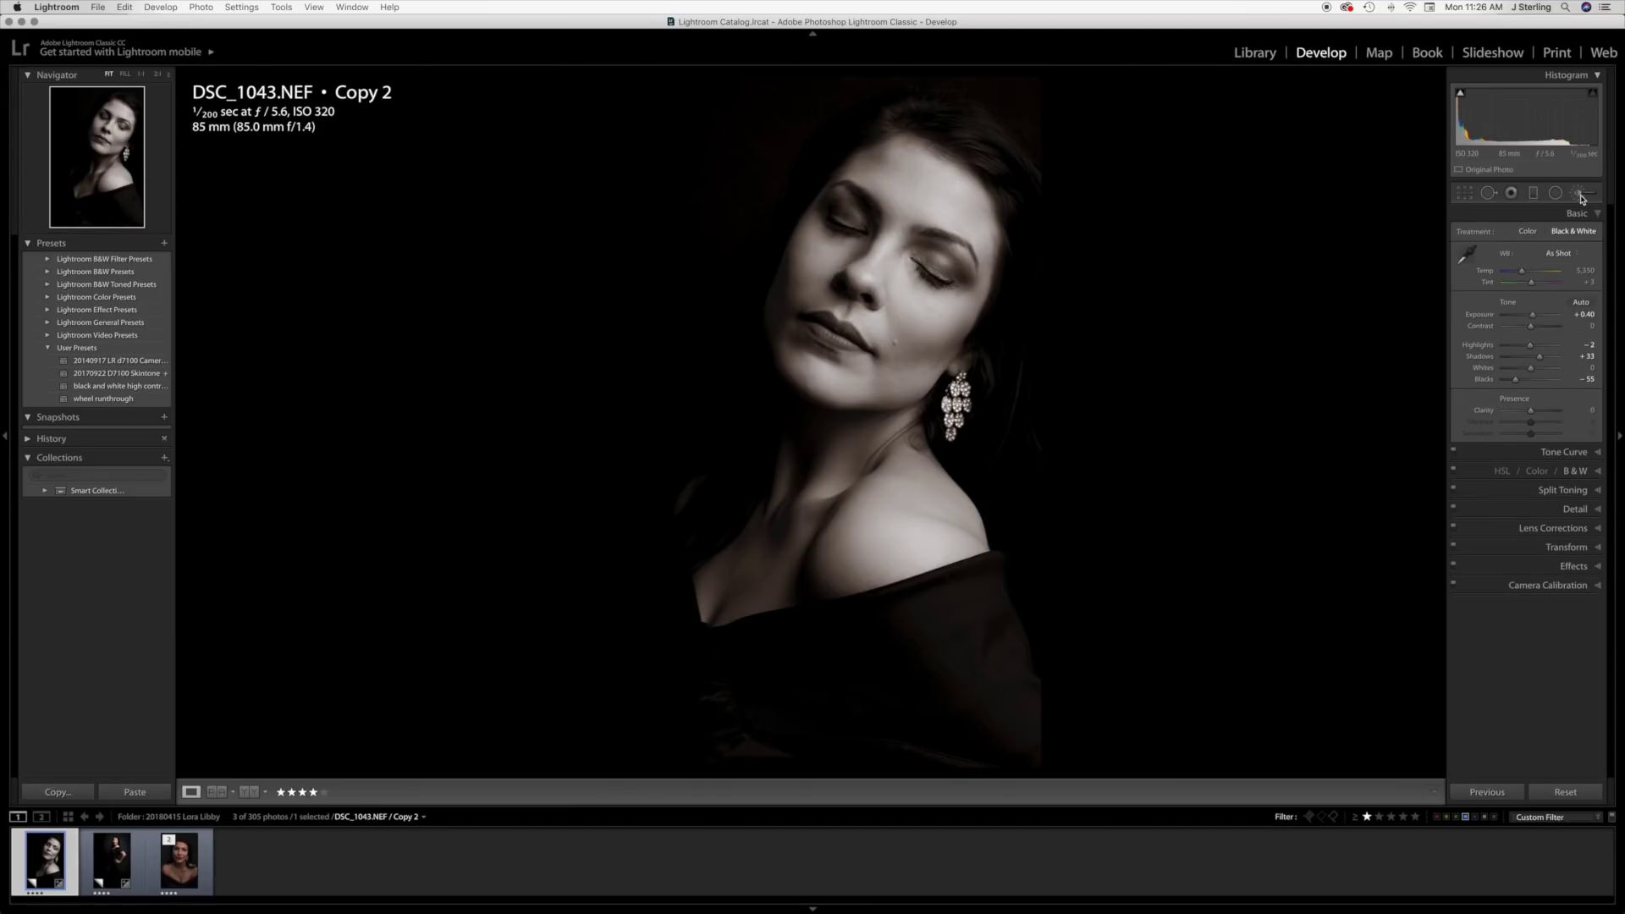
left_click(1581, 195)
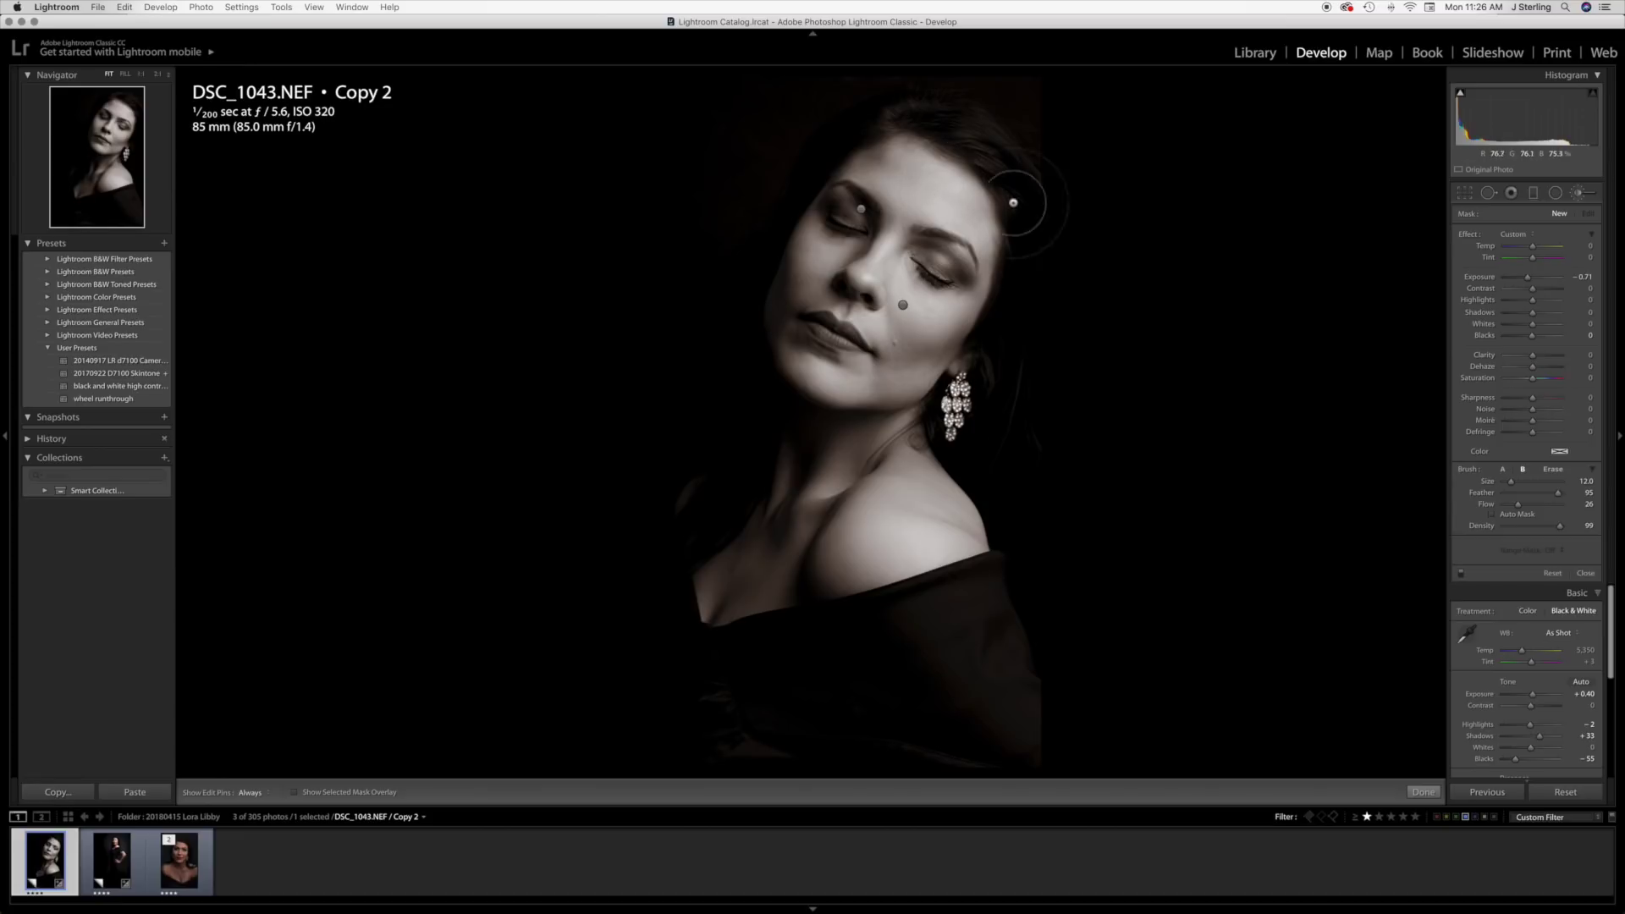
left_click_drag(1527, 278, 1535, 281)
key("h")
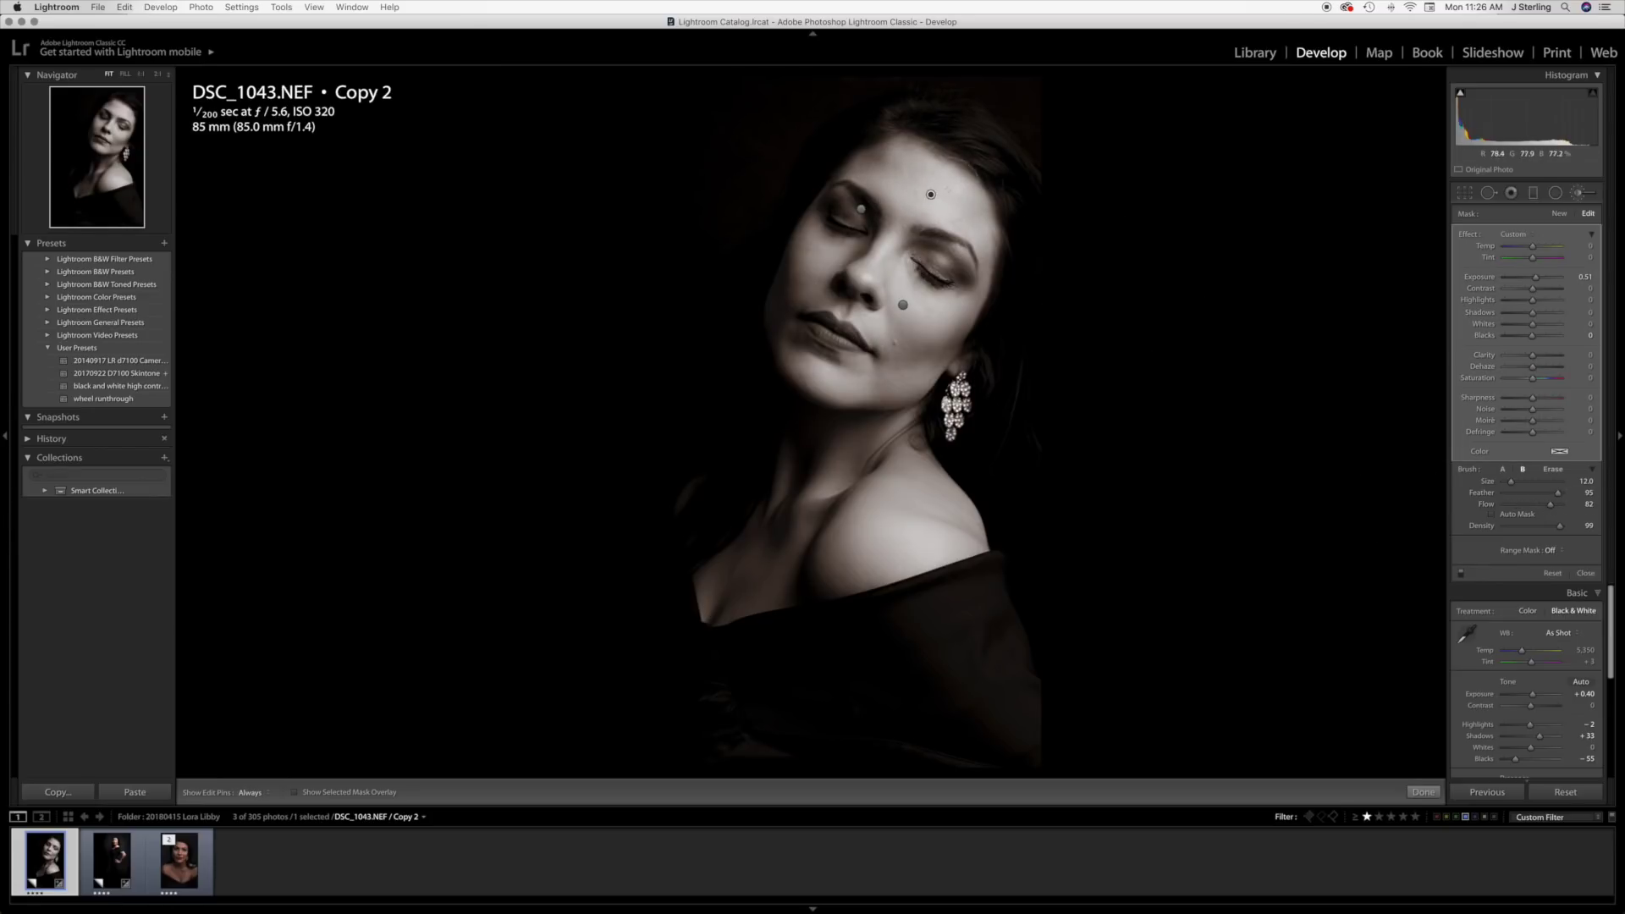
key("h")
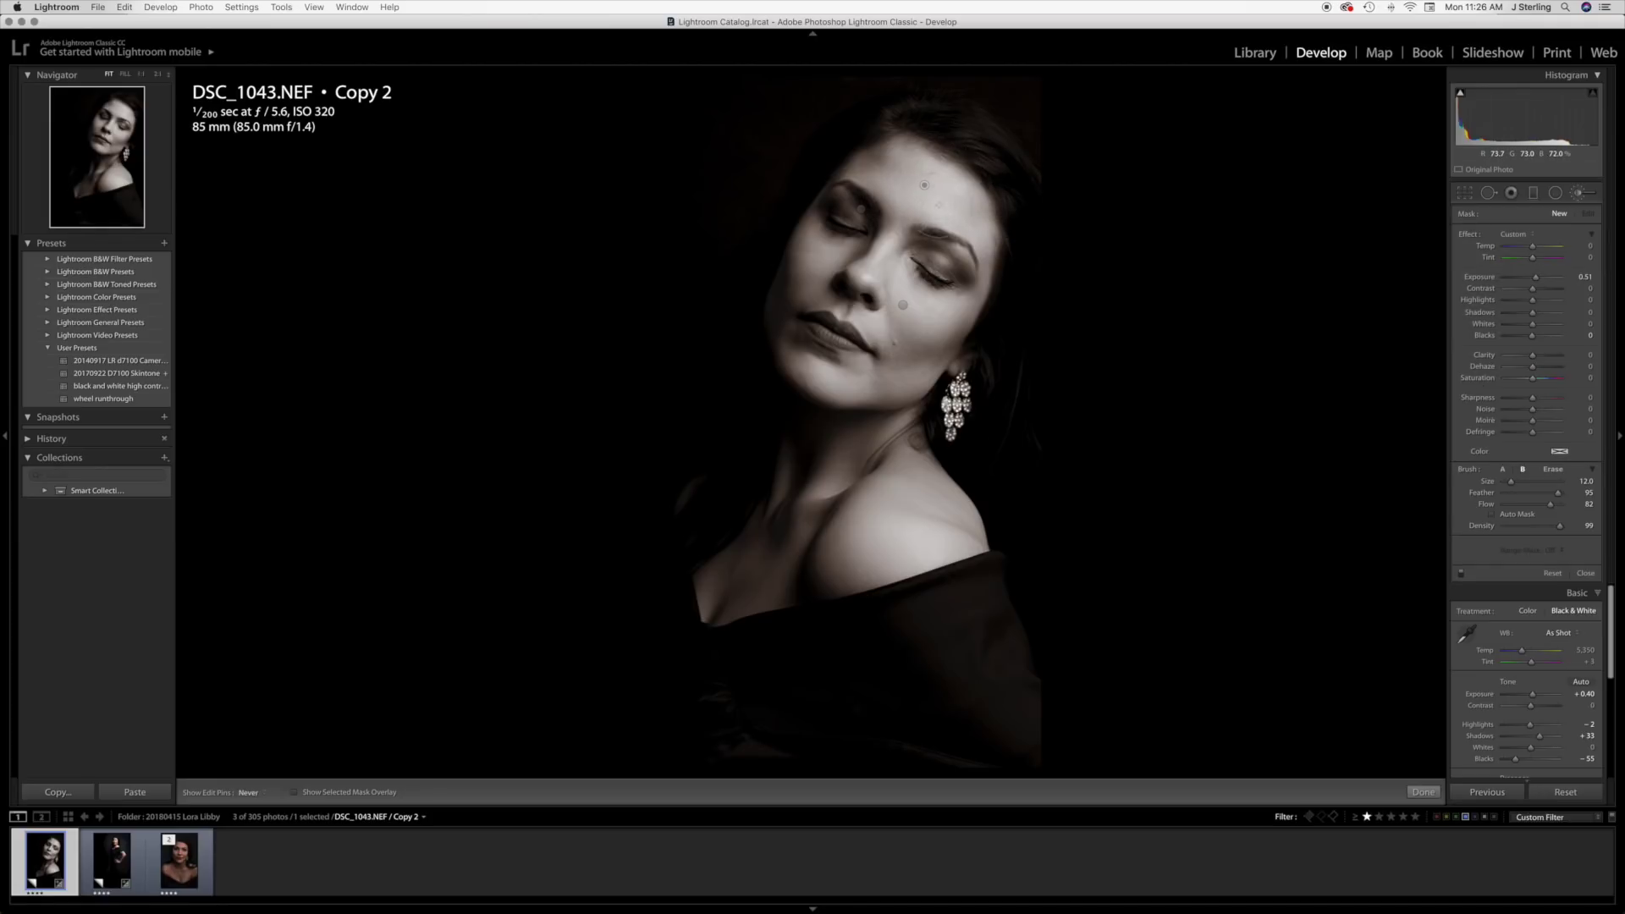
left_click(931, 194)
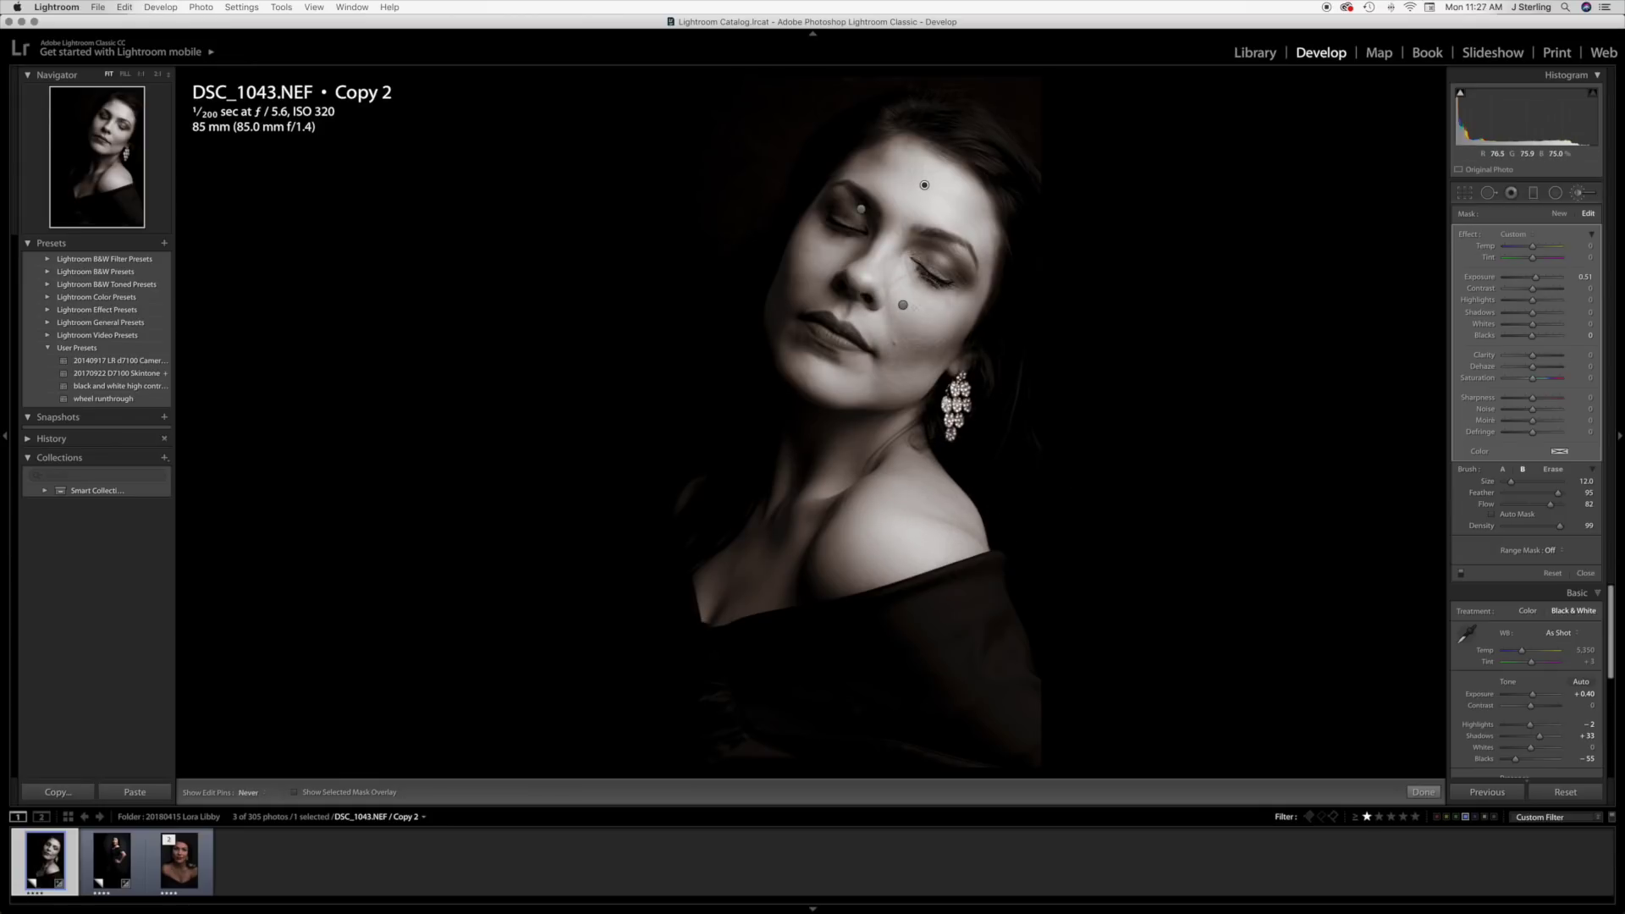
key("h")
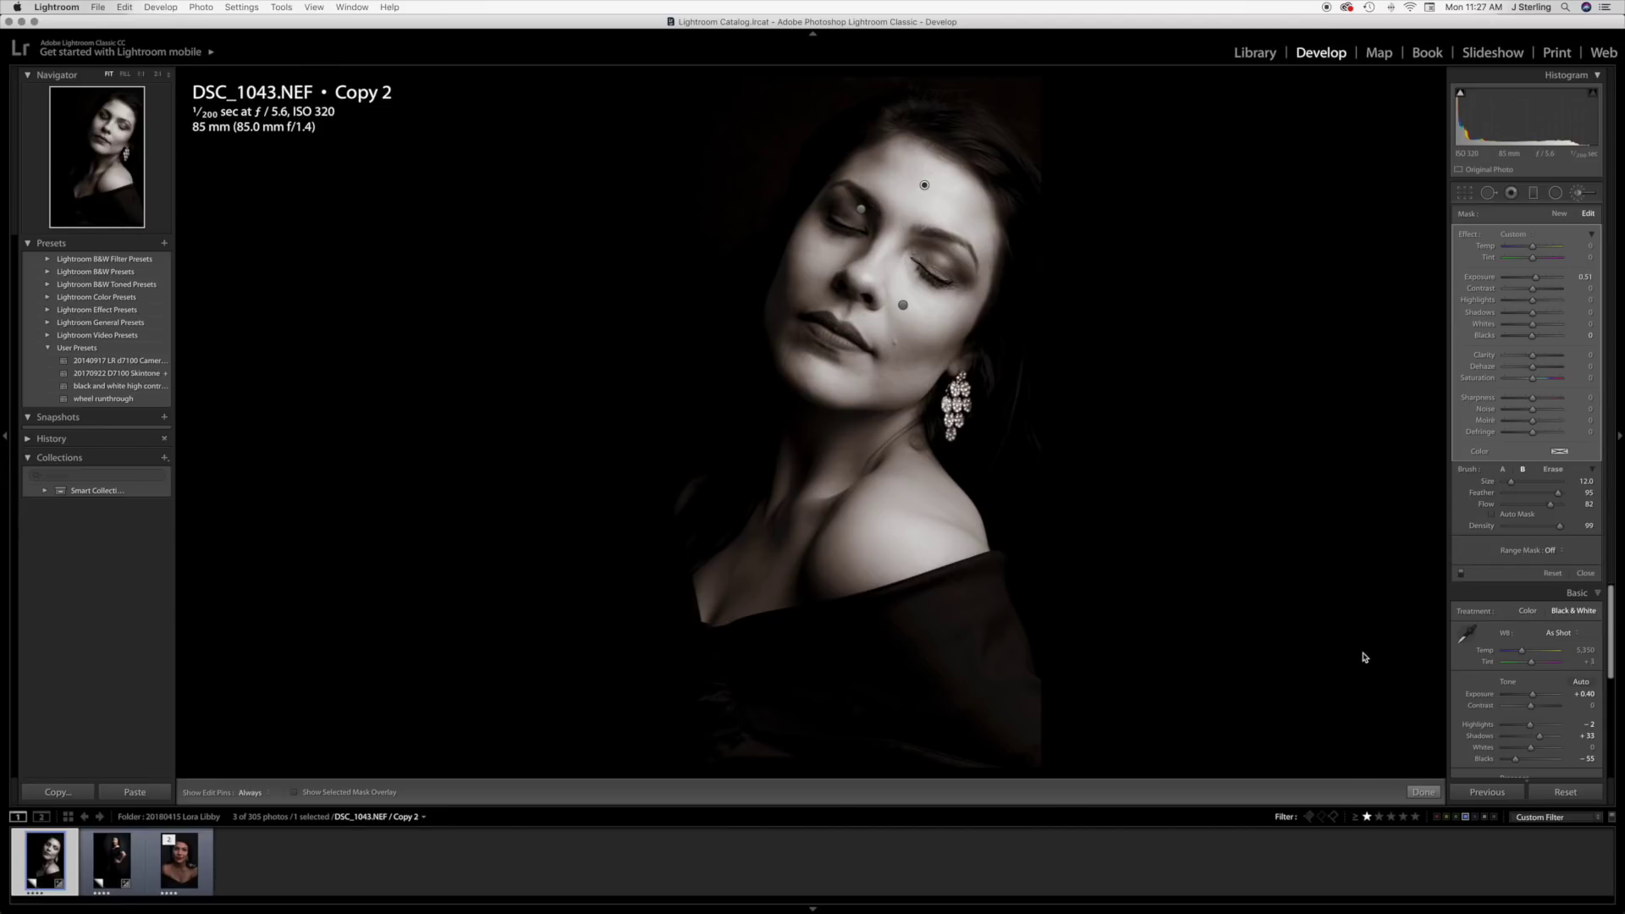
Reset the photo to compare it with the unedited original, undo the reset, and close the Adjustment Brush.
left_click(1565, 796)
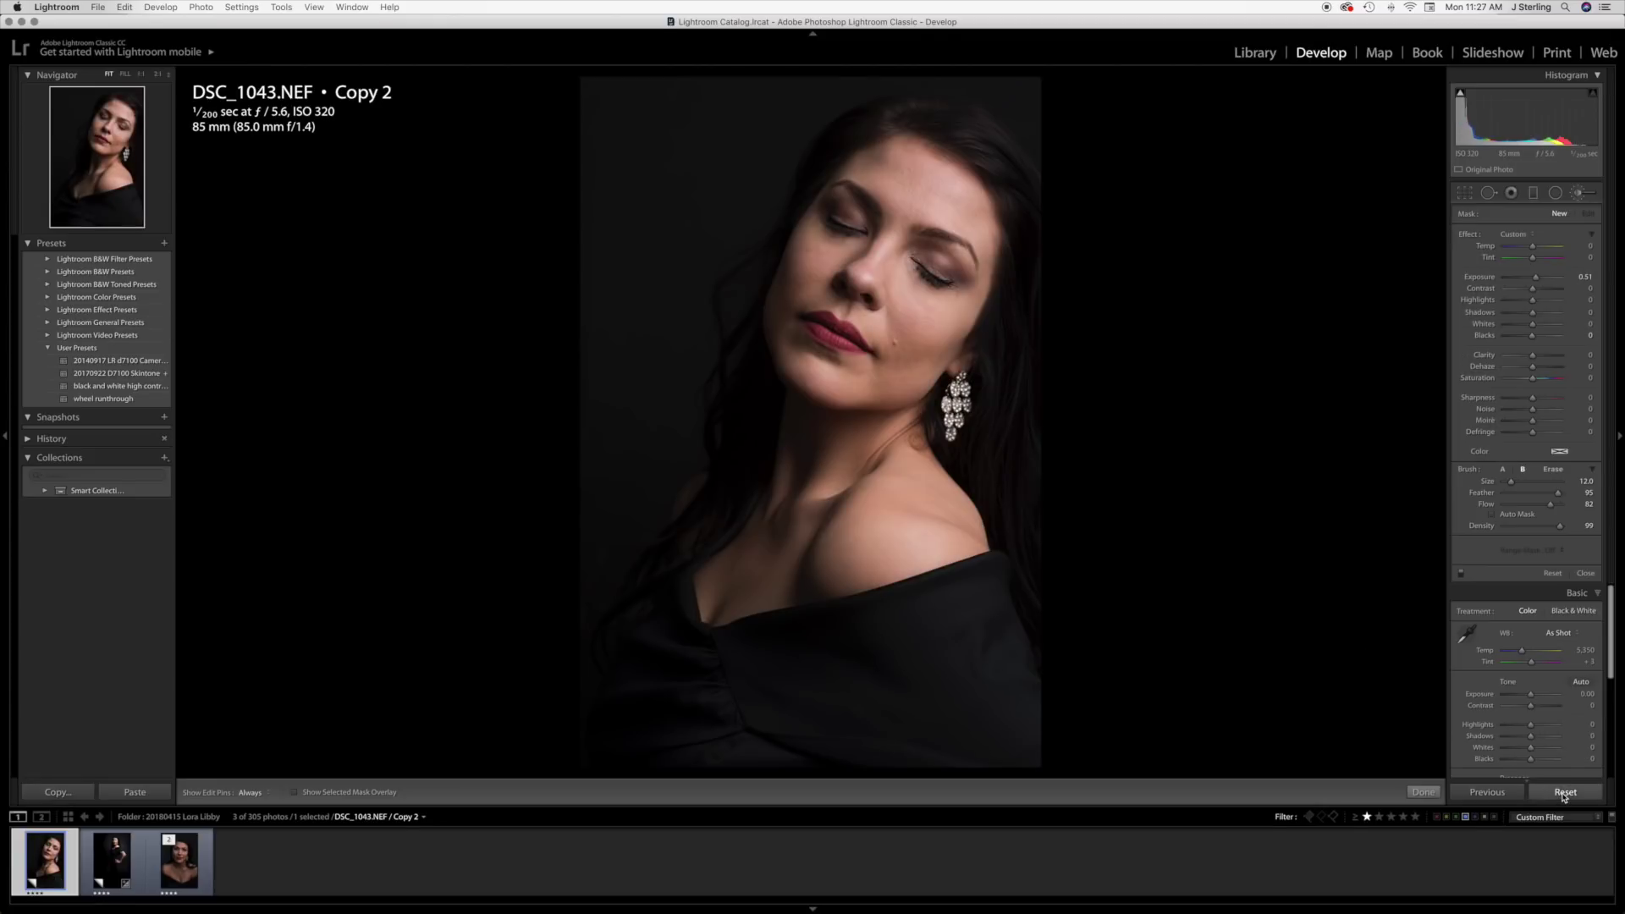
key("super+z")
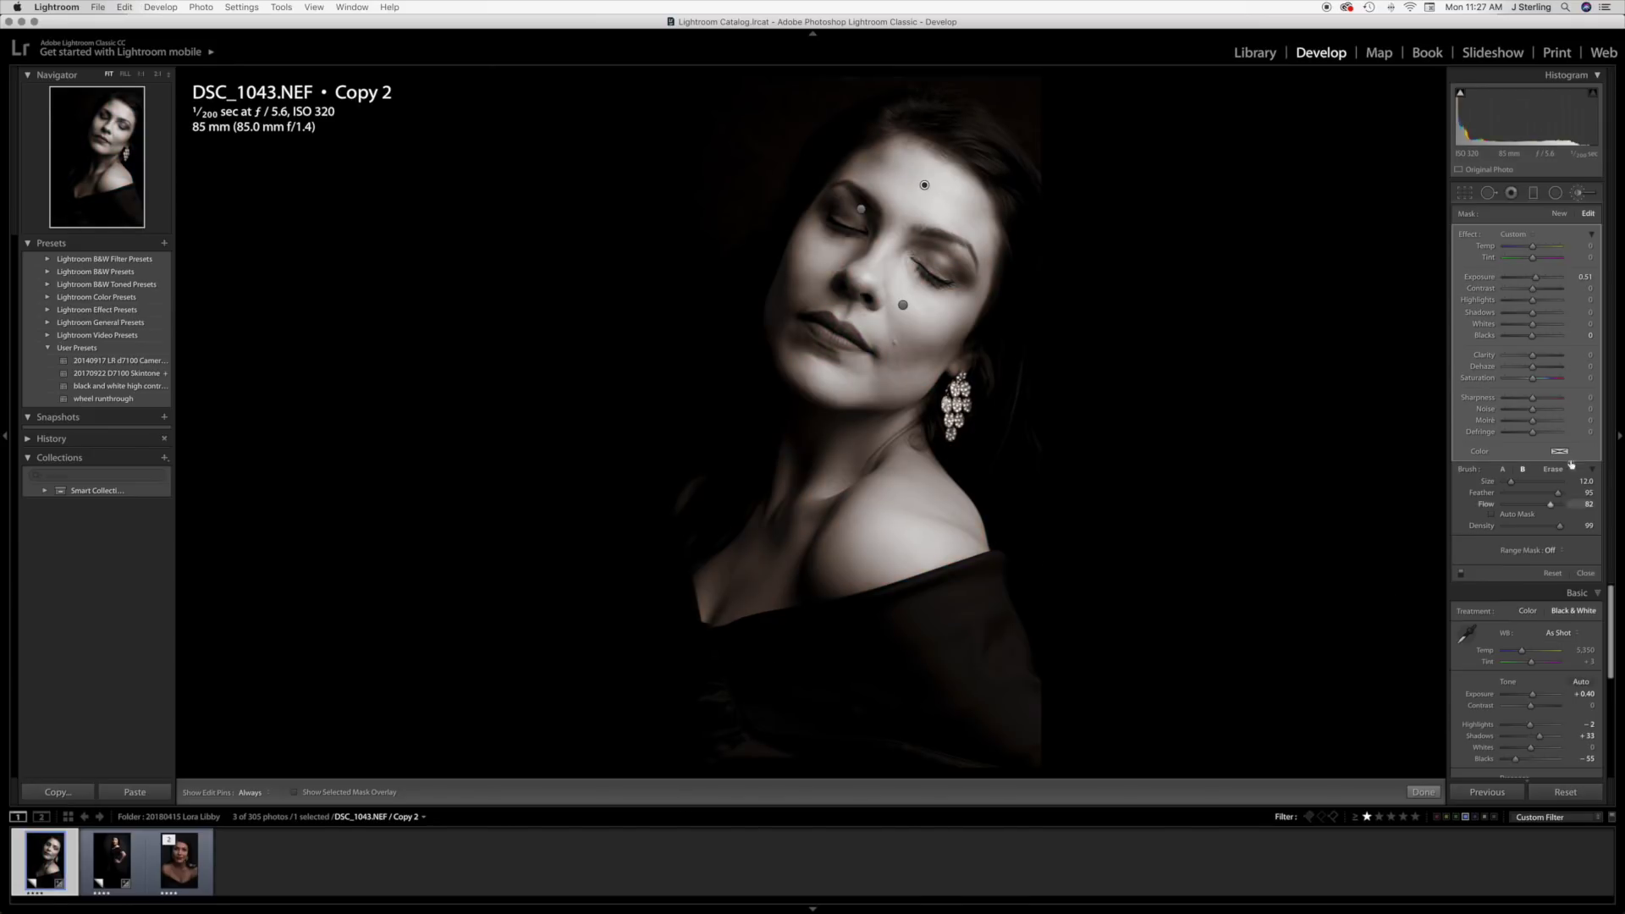
left_click(1584, 572)
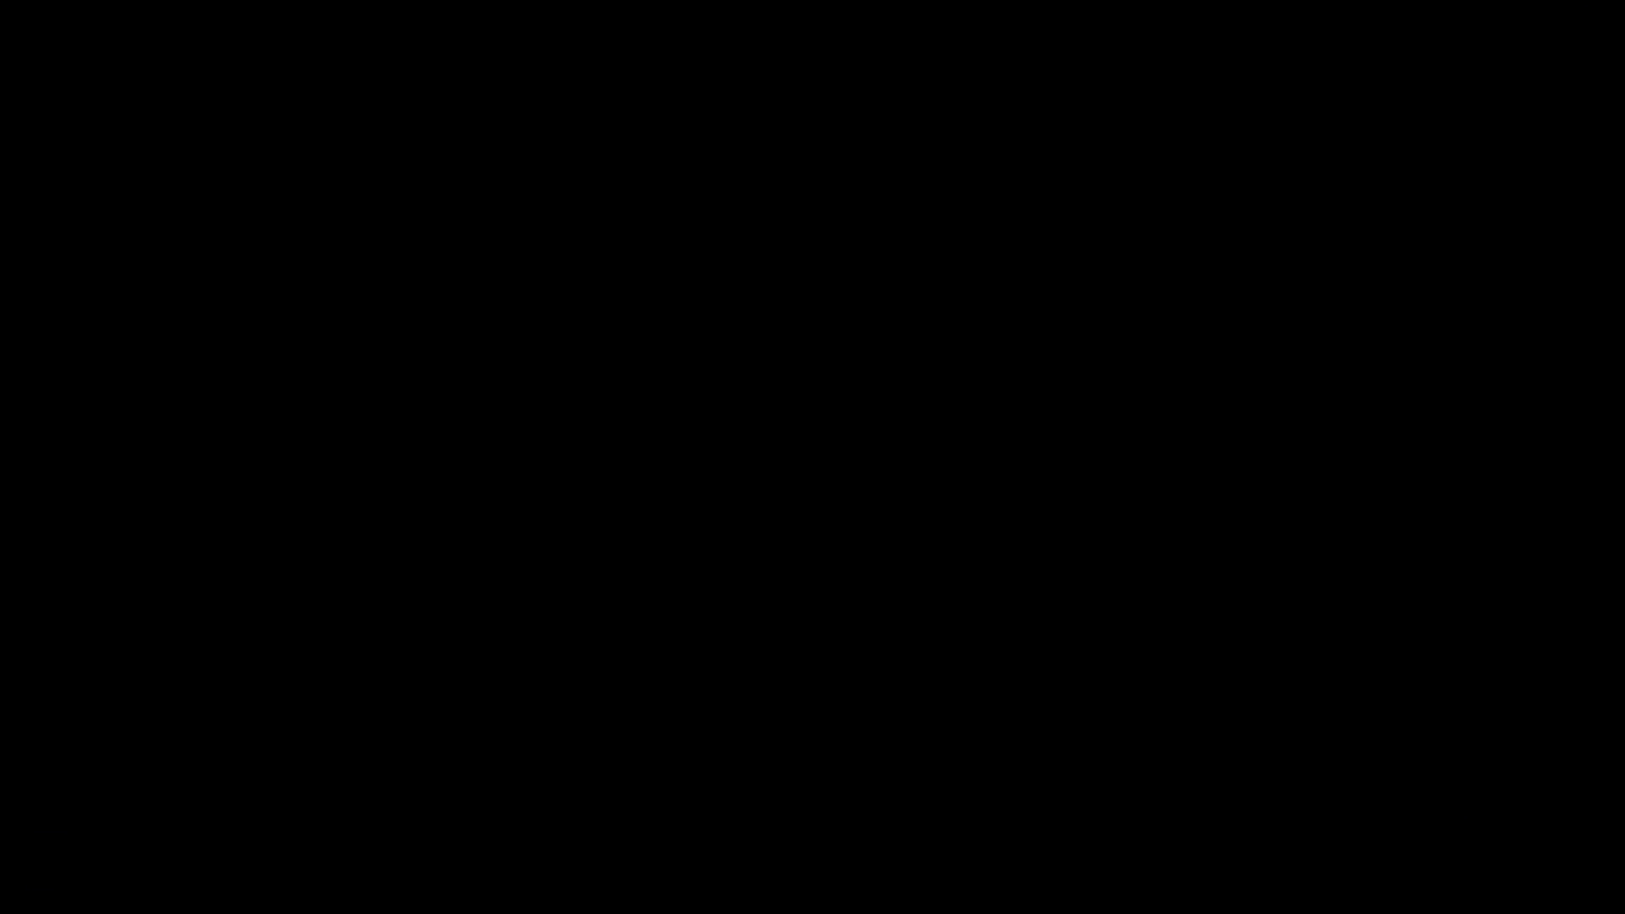